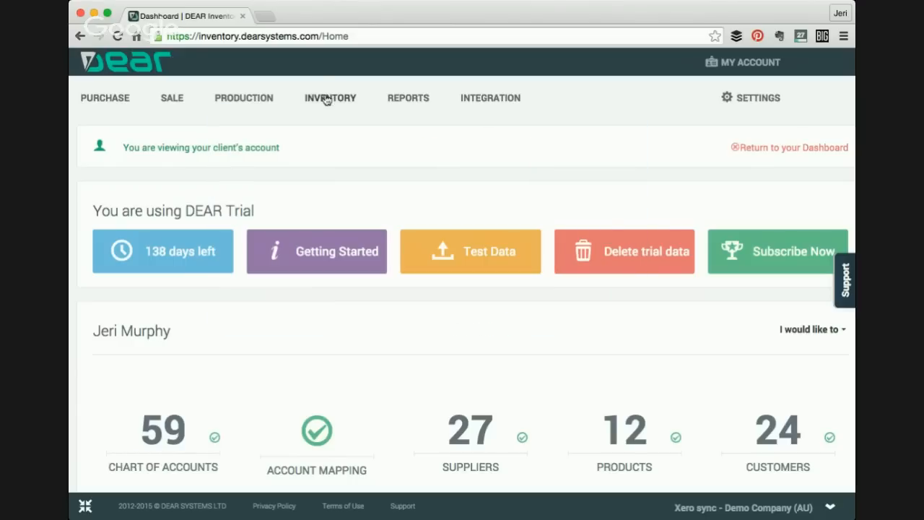
- Open a new product form from the inventory products section
{"action": "mouse_move", "coordinate": [327, 101]}
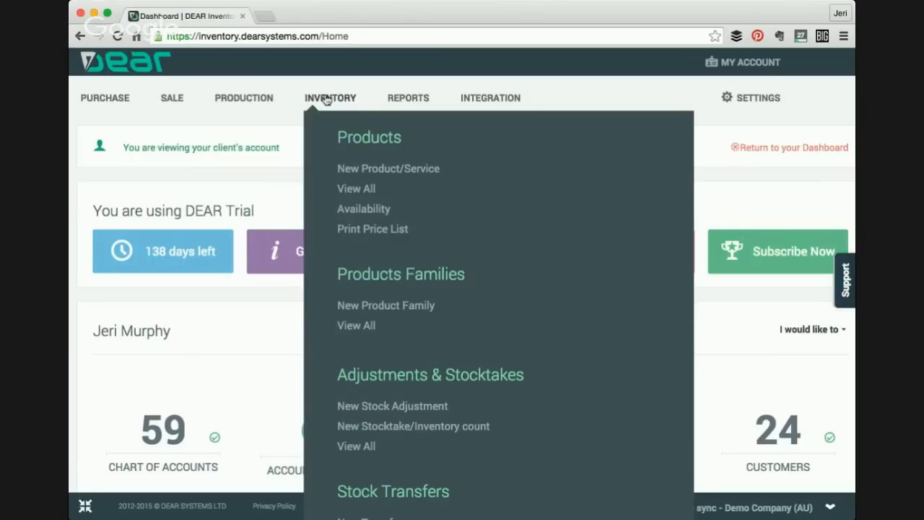
{"action": "left_click", "coordinate": [348, 171]}
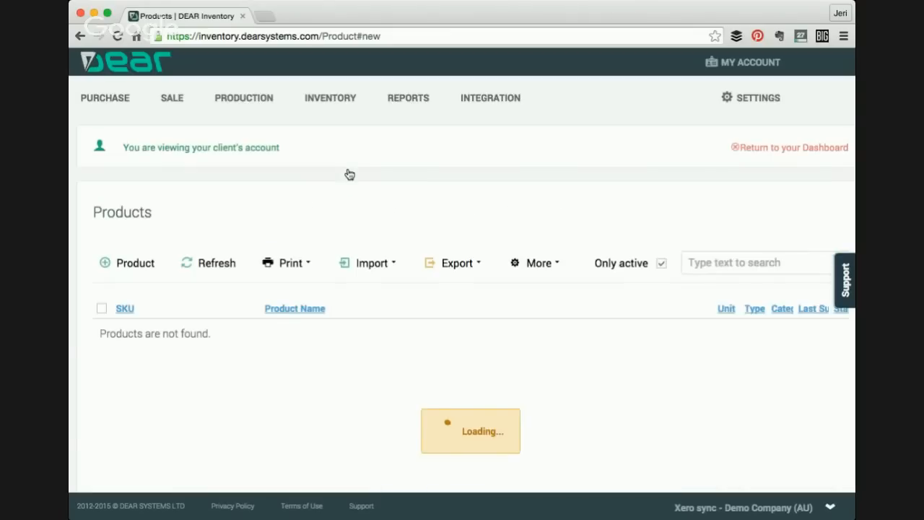
{"action": "scroll", "coordinate": [349, 174], "scroll_direction": "down", "scroll_amount": 1}
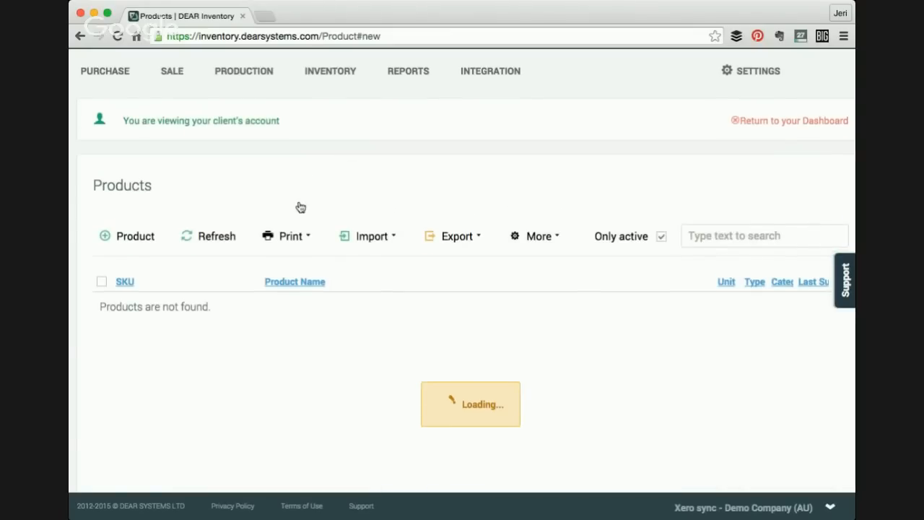
{"action": "scroll", "coordinate": [225, 209], "scroll_direction": "down", "scroll_amount": 1}
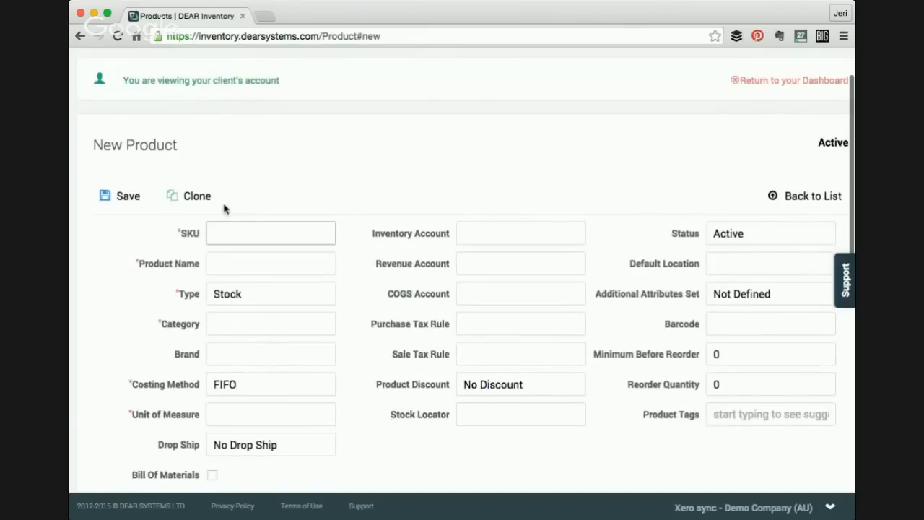
{"action": "scroll", "coordinate": [225, 208], "scroll_direction": "down", "scroll_amount": 1}
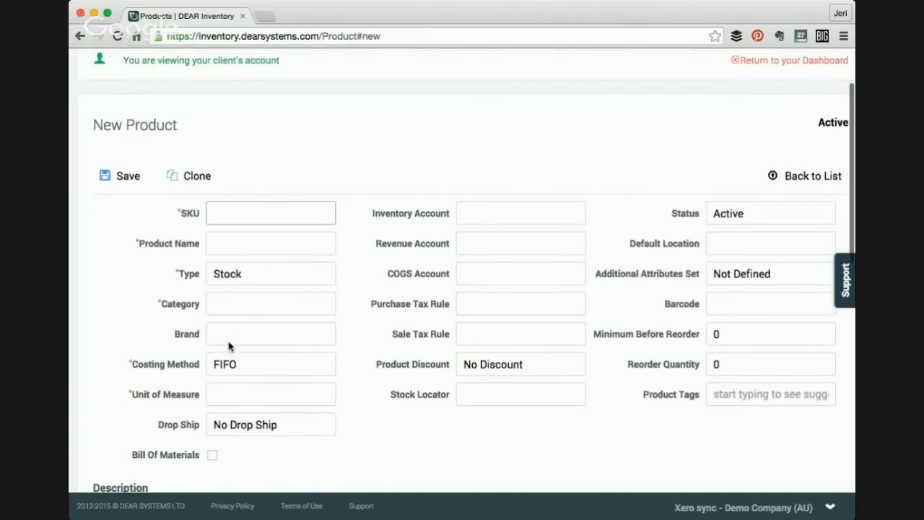
{"action": "scroll", "coordinate": [229, 345], "scroll_direction": "down", "scroll_amount": 1}
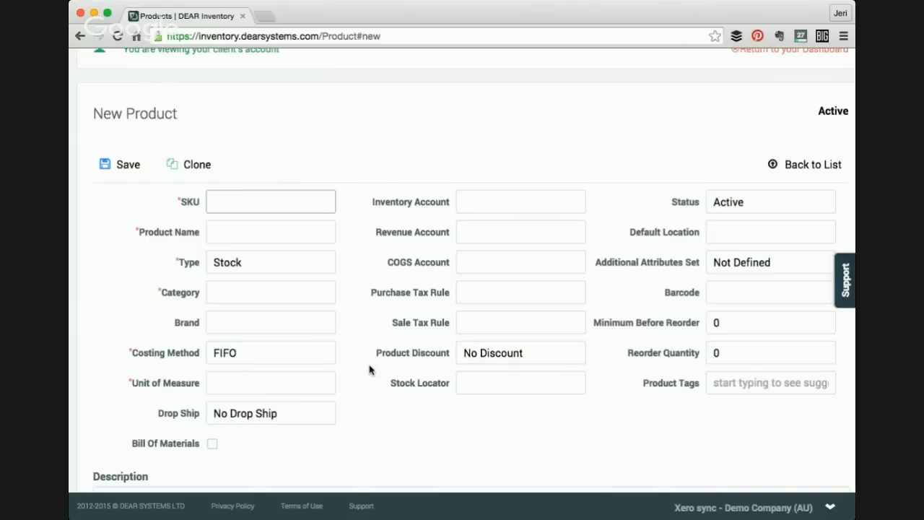
- Enter SKU RMPizza and product name Pizza (Ready-Made) for the new product
{"action": "type", "text": "Pi"}
{"action": "key", "text": "BackSpace"}
{"action": "key", "text": "BackSpace"}
{"action": "type", "text": "RMPizza"}
{"action": "key", "text": "Tab"}
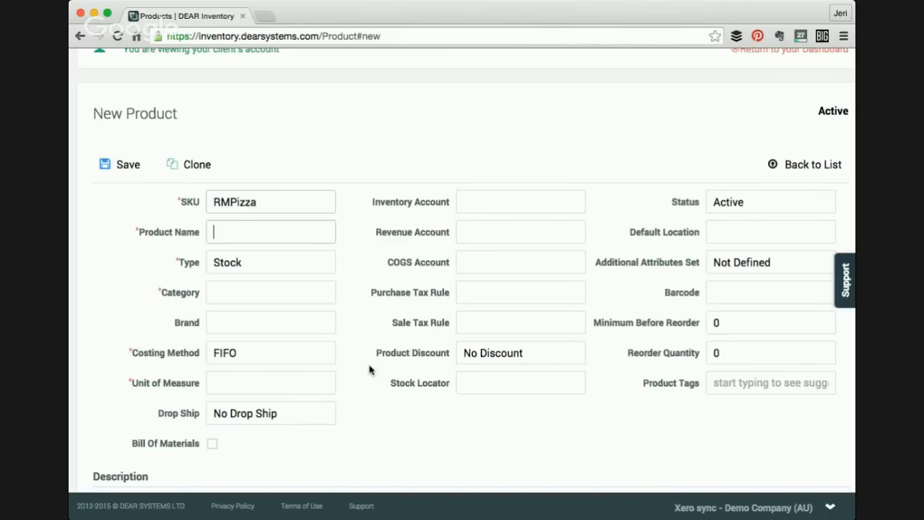
{"action": "type", "text": "Pizza ("}
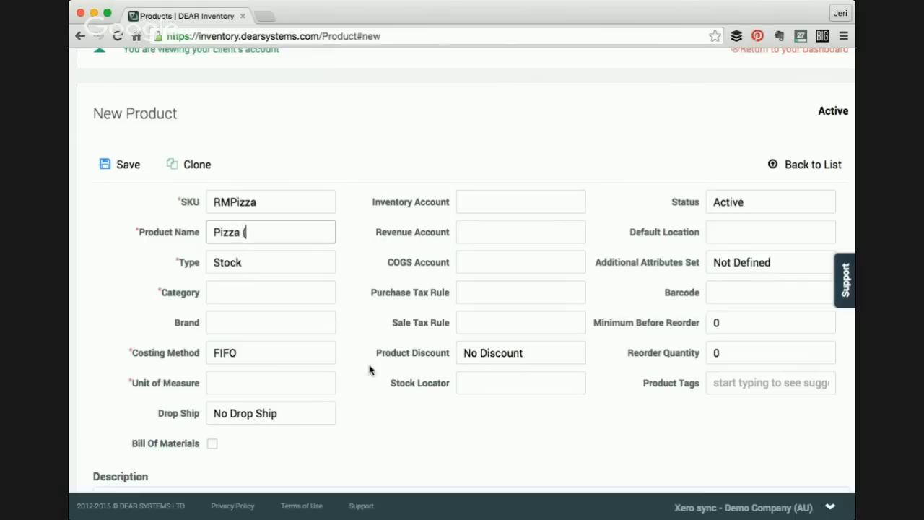
{"action": "type", "text": "Ready-Made)"}
{"action": "key", "text": "Tab"}
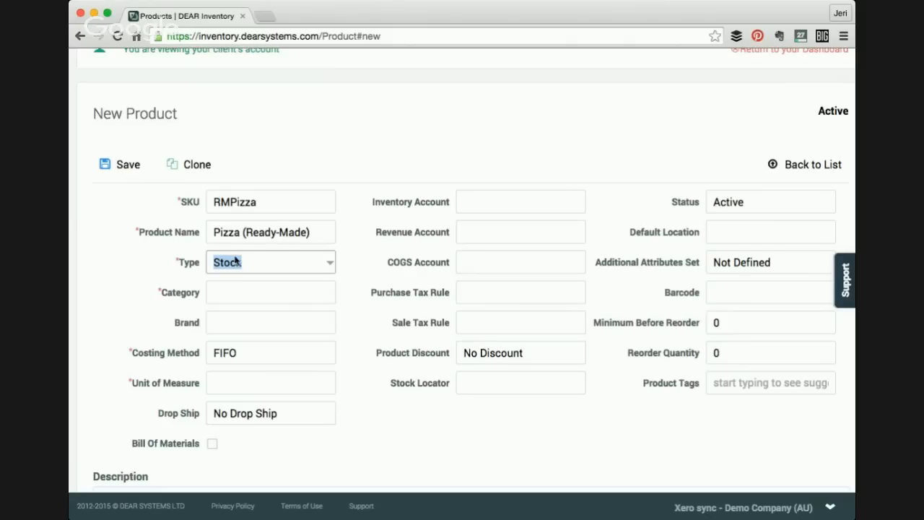
- Set the product's category to Other and its costing method to Special - Batch
{"action": "key", "text": "Tab"}
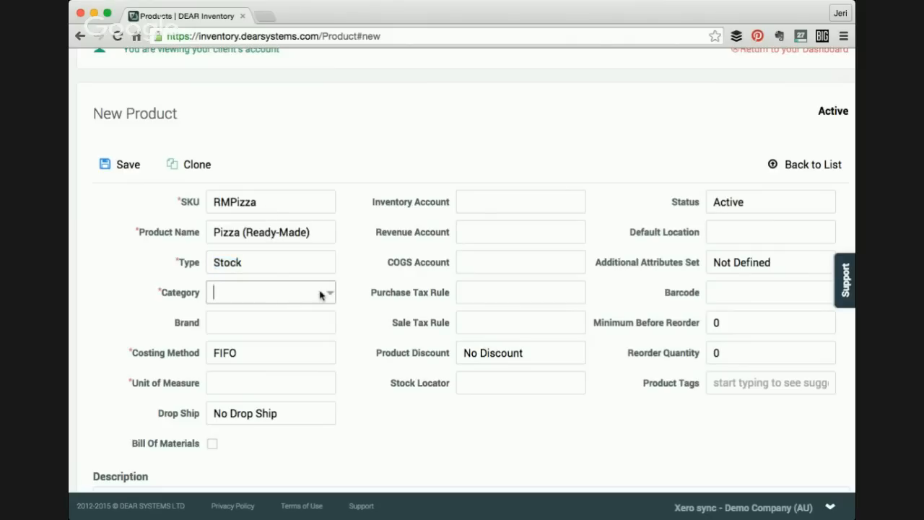
{"action": "left_click", "coordinate": [328, 293]}
{"action": "left_click", "coordinate": [259, 371]}
{"action": "scroll", "coordinate": [262, 320], "scroll_direction": "down", "scroll_amount": 1}
{"action": "left_click", "coordinate": [264, 338]}
{"action": "scroll", "coordinate": [251, 370], "scroll_direction": "down", "scroll_amount": 1}
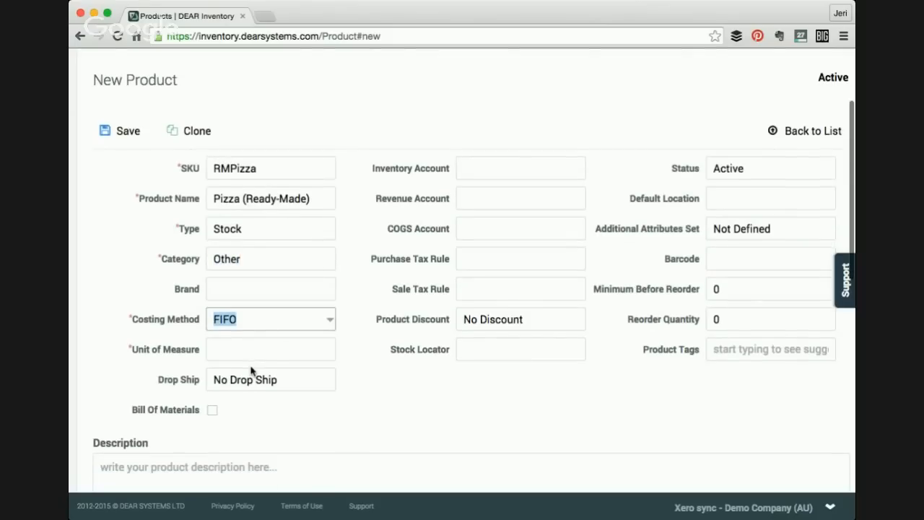
{"action": "scroll", "coordinate": [256, 252], "scroll_direction": "down", "scroll_amount": 3}
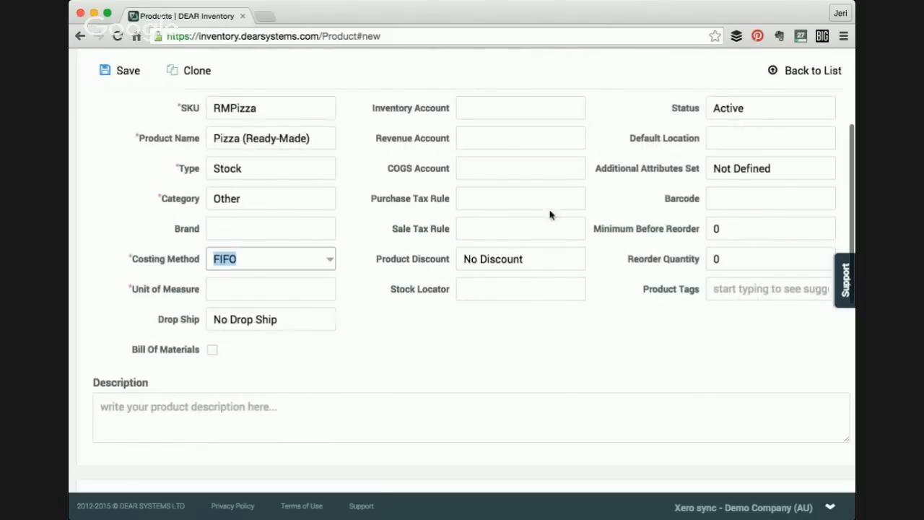
{"action": "scroll", "coordinate": [514, 263], "scroll_direction": "down", "scroll_amount": 1}
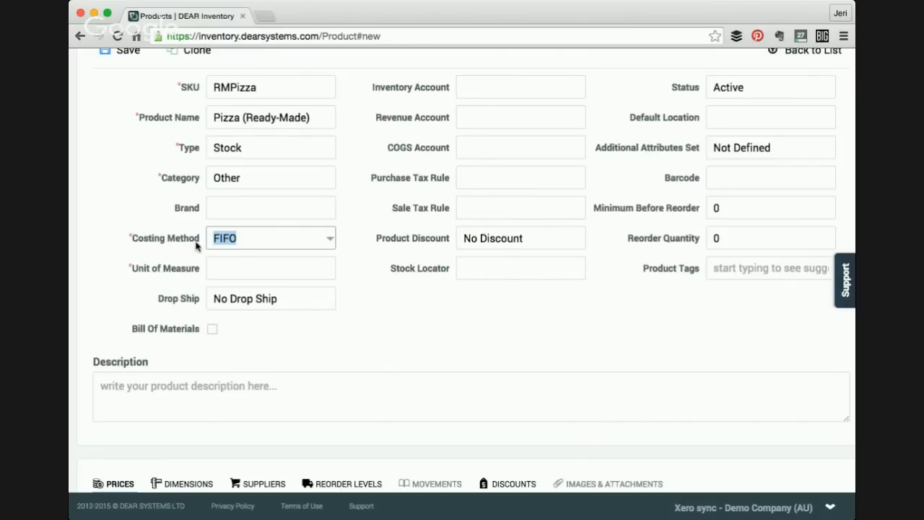
{"action": "left_click", "coordinate": [331, 240]}
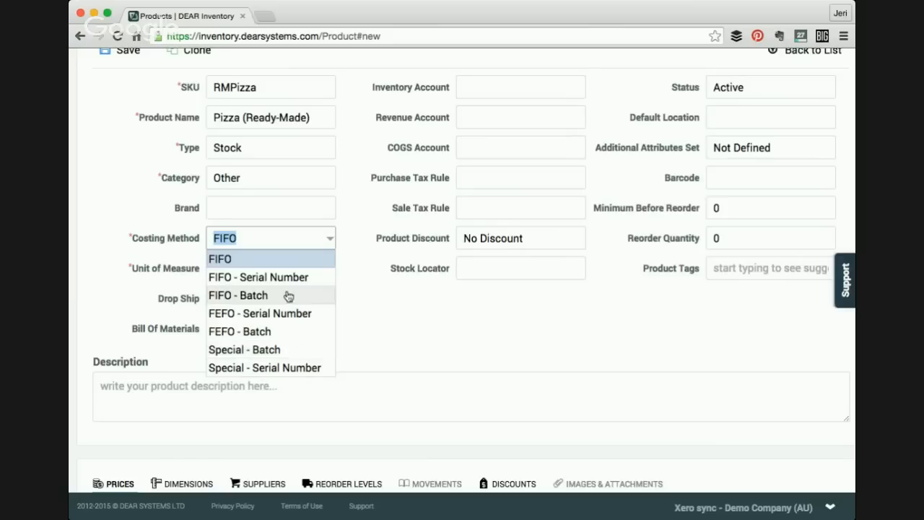
{"action": "left_click", "coordinate": [287, 351]}
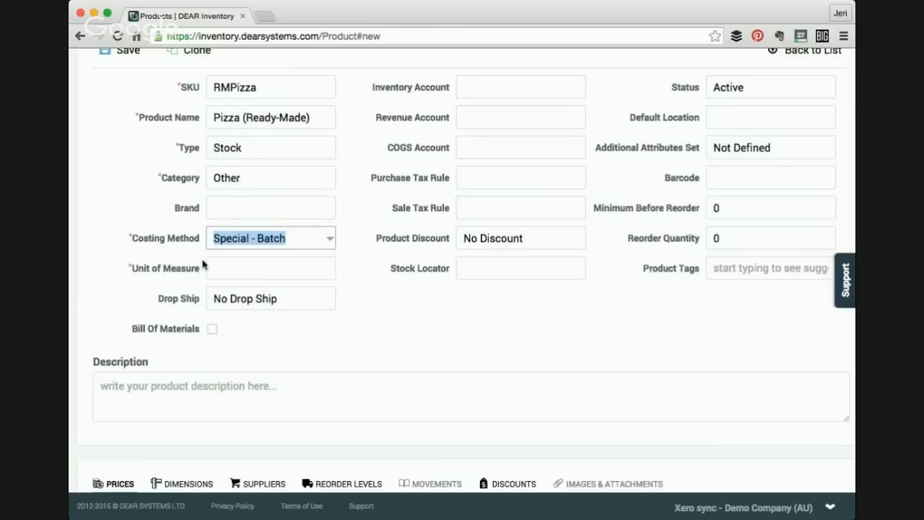
- Set the unit of measure to Item and save the Pizza (Ready-Made) product
{"action": "left_click", "coordinate": [260, 275]}
{"action": "left_click", "coordinate": [328, 268]}
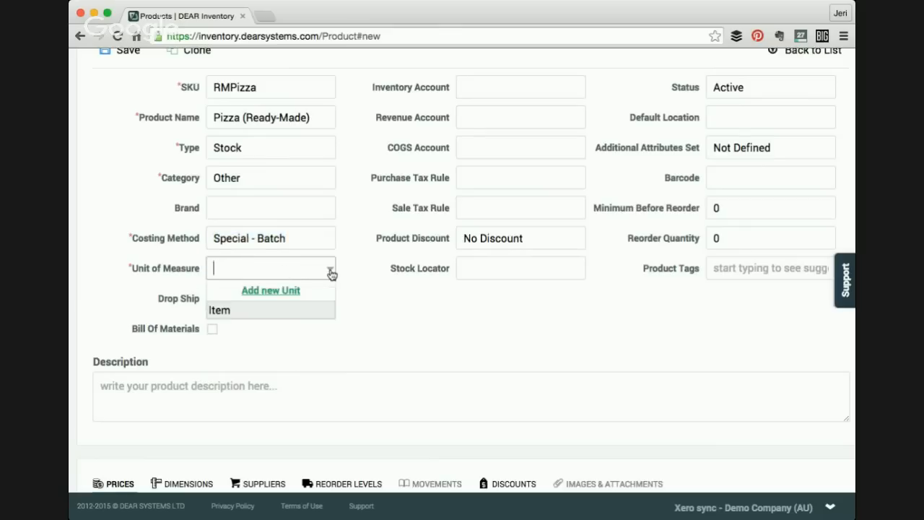
{"action": "left_click", "coordinate": [283, 314]}
{"action": "scroll", "coordinate": [371, 367], "scroll_direction": "up", "scroll_amount": 2}
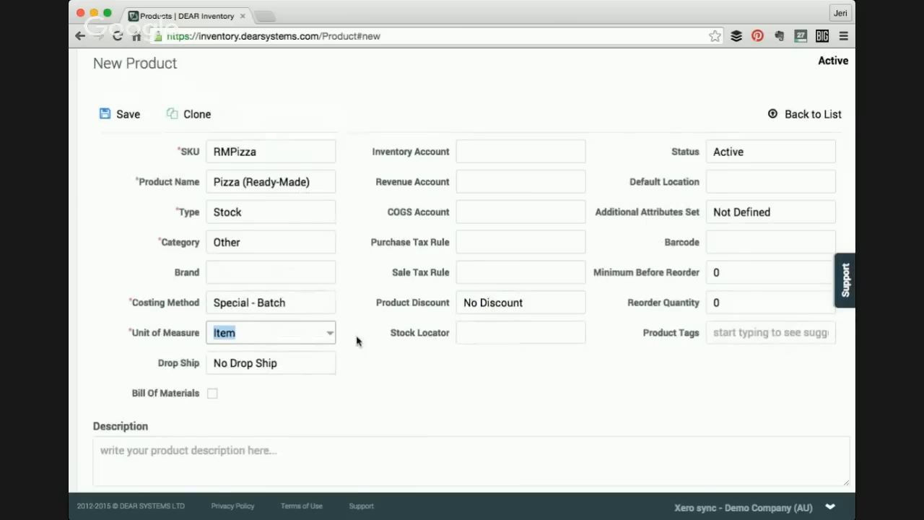
{"action": "left_click", "coordinate": [121, 117]}
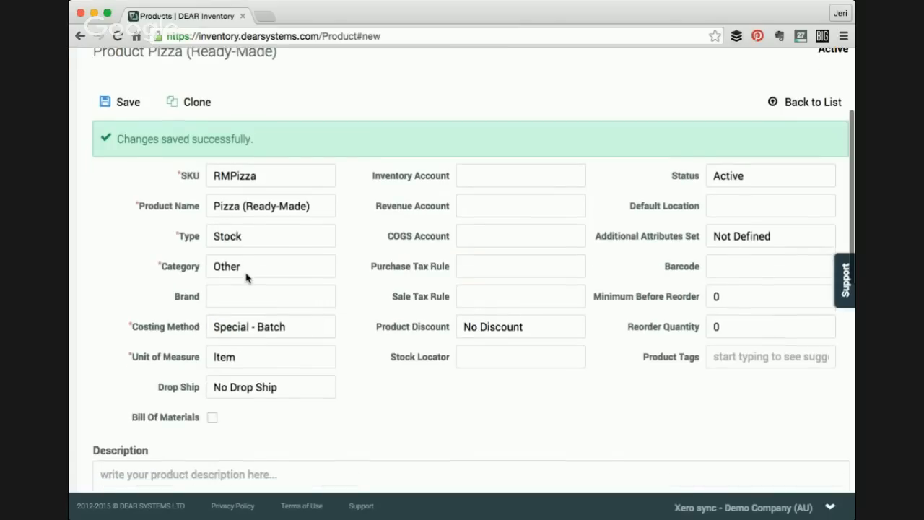
- Return to the product list and start a new product with SKU and name Pizza Box
{"action": "scroll", "coordinate": [245, 275], "scroll_direction": "up", "scroll_amount": 1}
{"action": "left_click", "coordinate": [785, 133]}
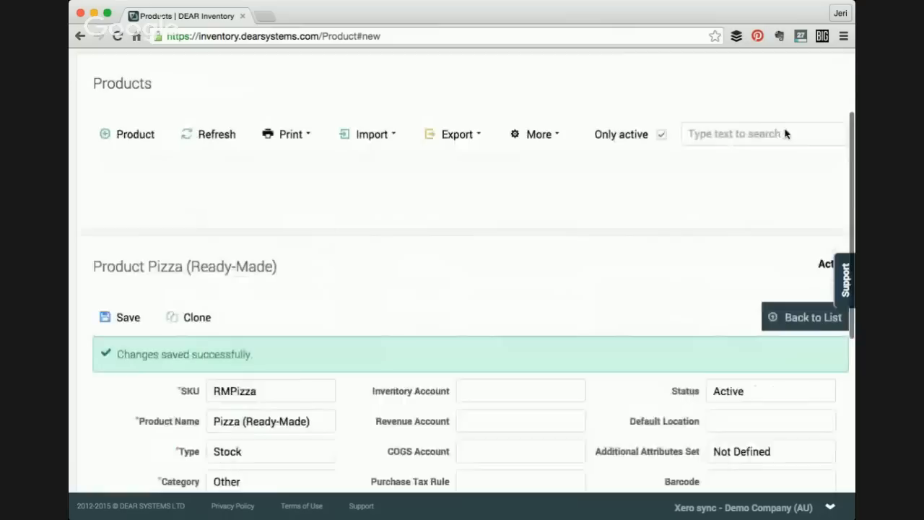
{"action": "left_click", "coordinate": [121, 134]}
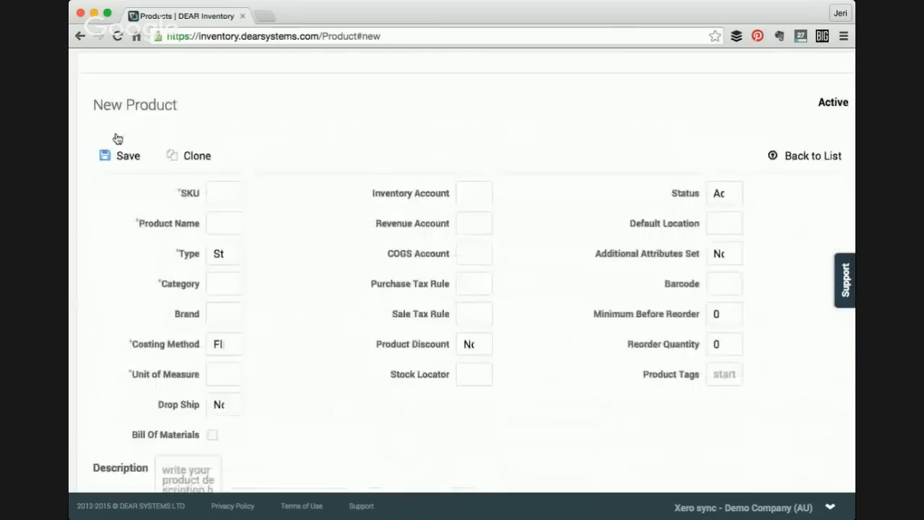
{"action": "type", "text": "Pi"}
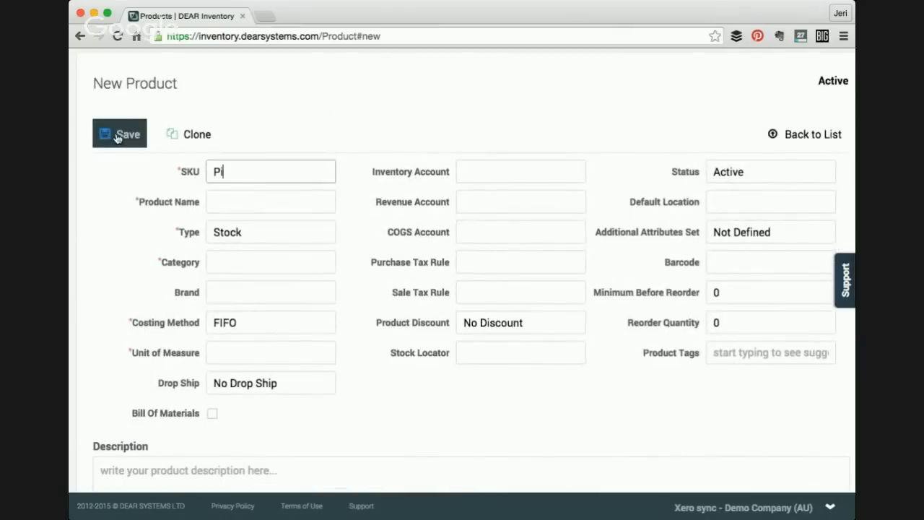
{"action": "type", "text": "zza Box"}
{"action": "key", "text": "Tab"}
{"action": "type", "text": "Pizza "}
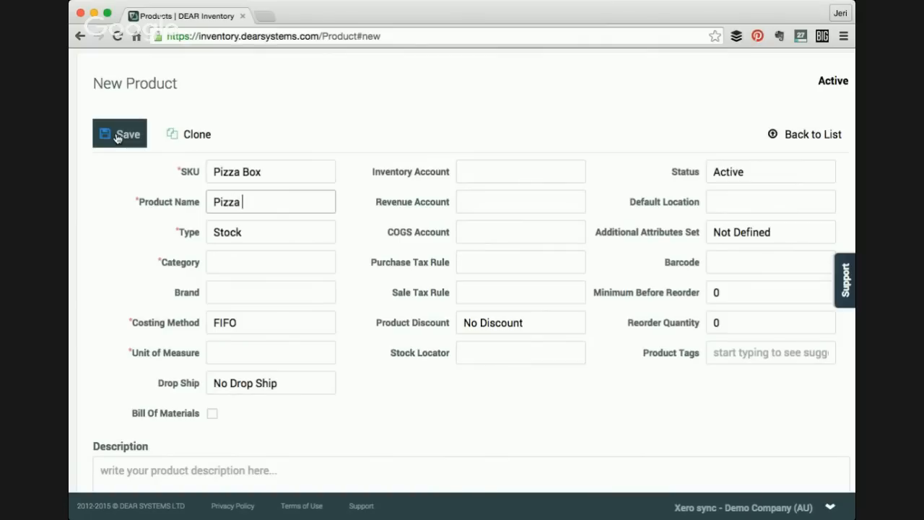
{"action": "type", "text": "Box"}
- Set the Pizza Box product's category to Other
{"action": "key", "text": "Tab"}
{"action": "key", "text": "Tab"}
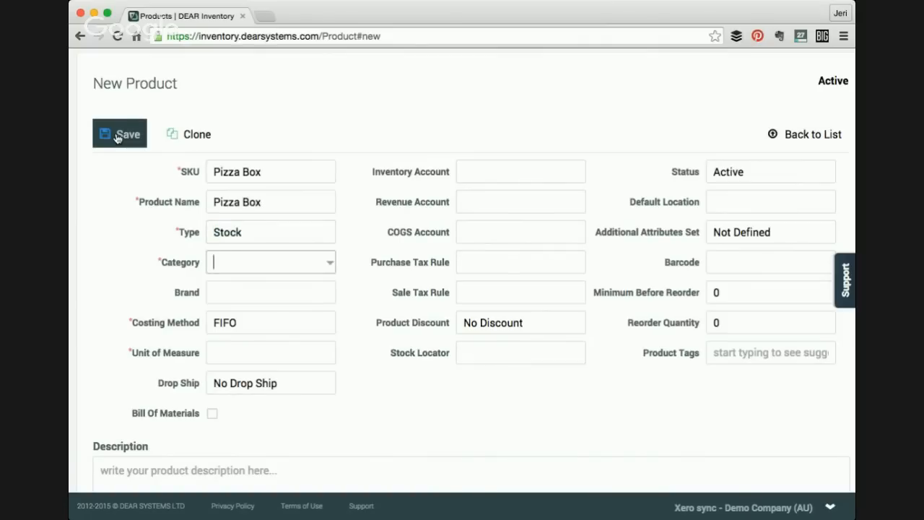
{"action": "type", "text": "o"}
{"action": "key", "text": "Tab"}
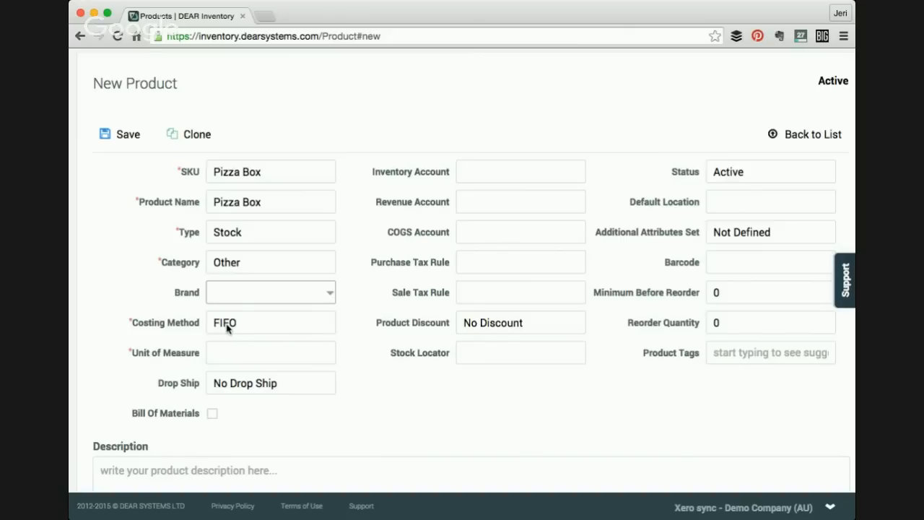
- Set the unit of measure to Item and save the Pizza Box product
{"action": "left_click", "coordinate": [254, 362]}
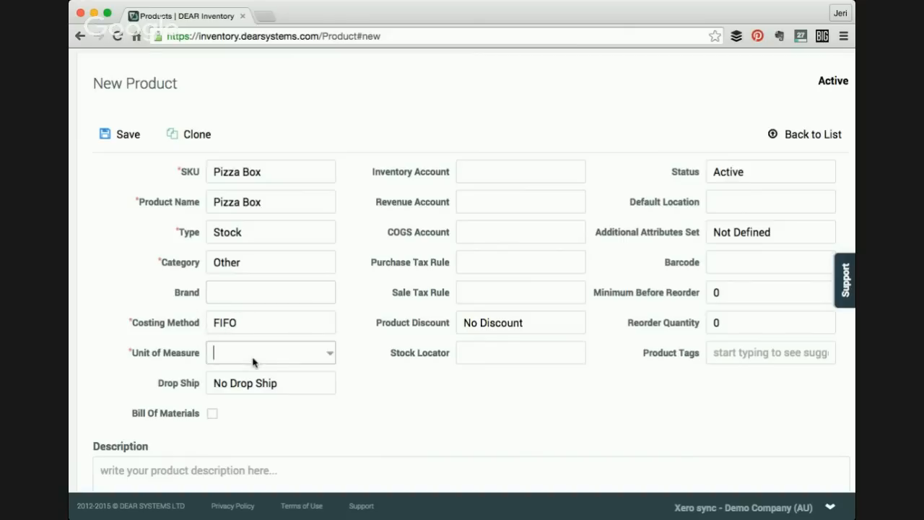
{"action": "left_click", "coordinate": [332, 356]}
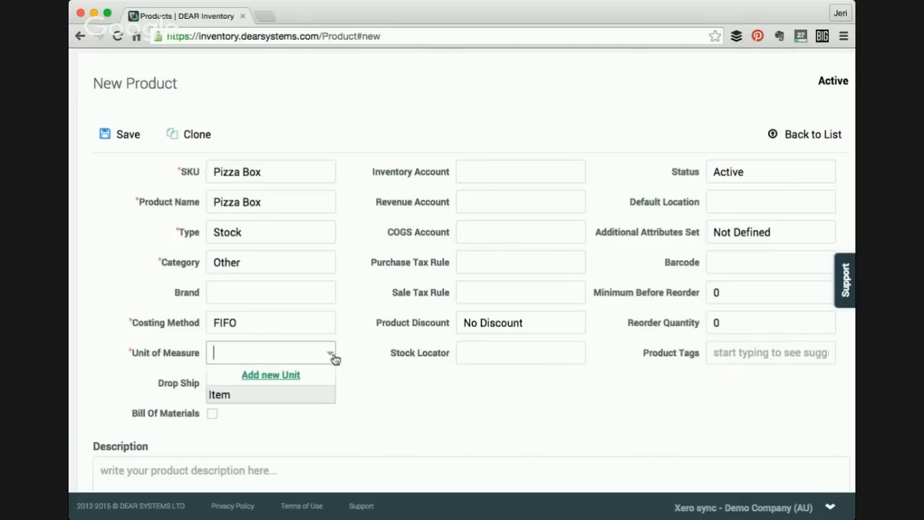
{"action": "left_click", "coordinate": [287, 405]}
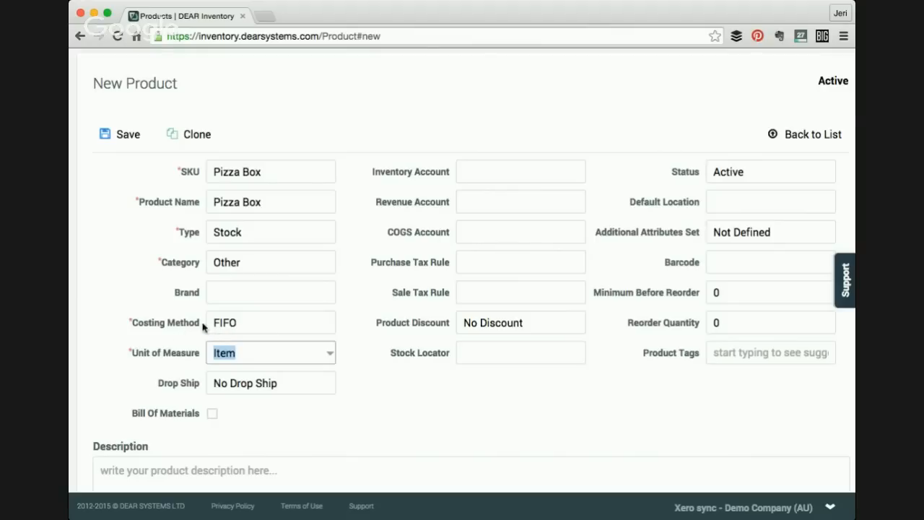
{"action": "left_click", "coordinate": [130, 139]}
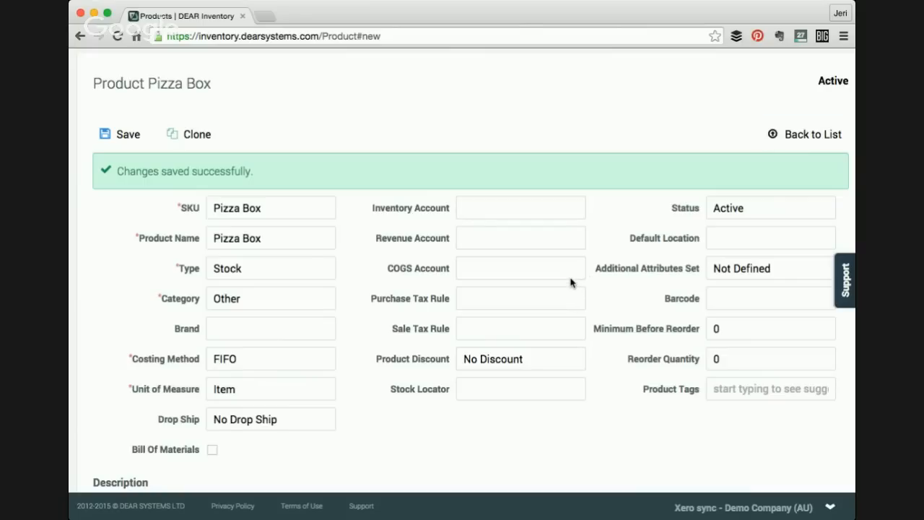
- Return to the product list and start a new product with SKU and name Perfect Pizza
{"action": "left_click", "coordinate": [794, 135]}
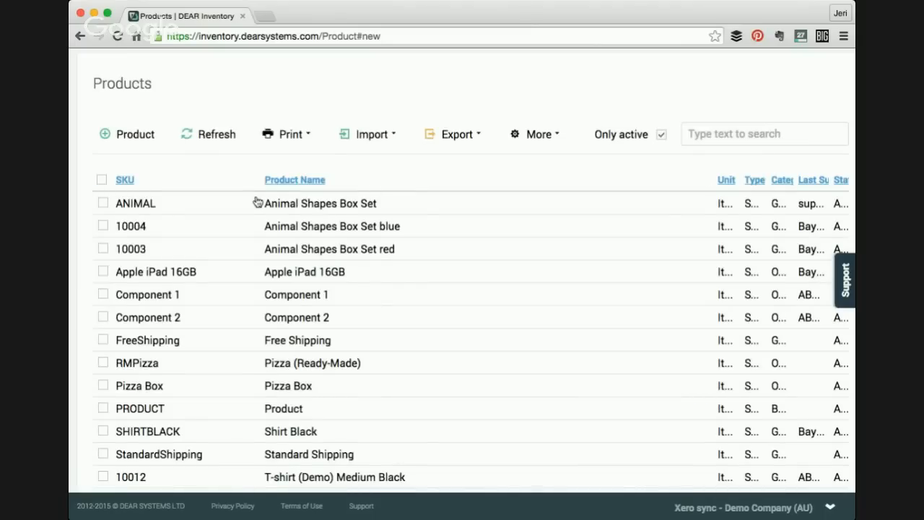
{"action": "left_click", "coordinate": [137, 135]}
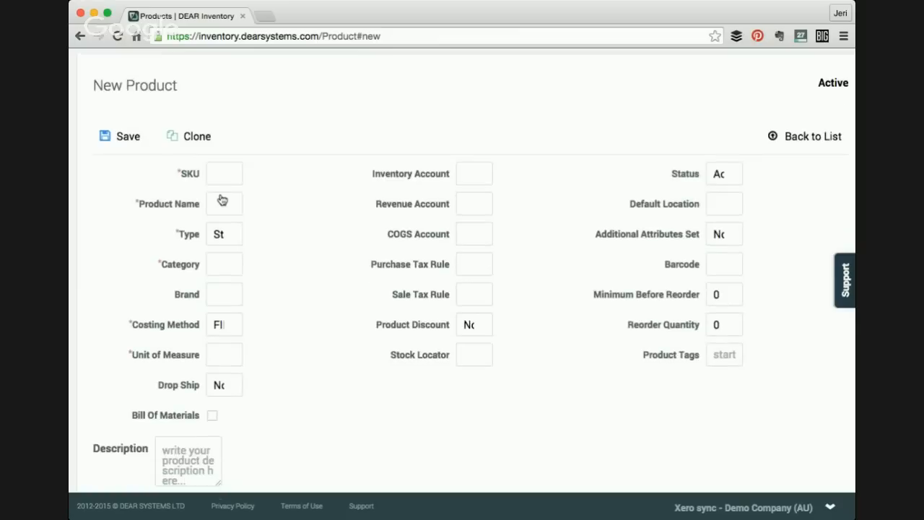
{"action": "type", "text": "P"}
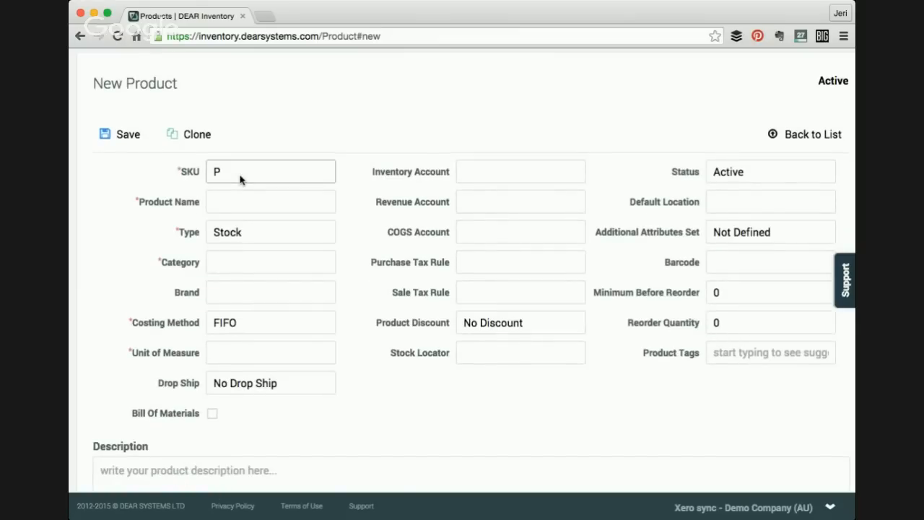
{"action": "type", "text": "erfect Pizza"}
{"action": "key", "text": "Tab"}
{"action": "type", "text": "Perfect "}
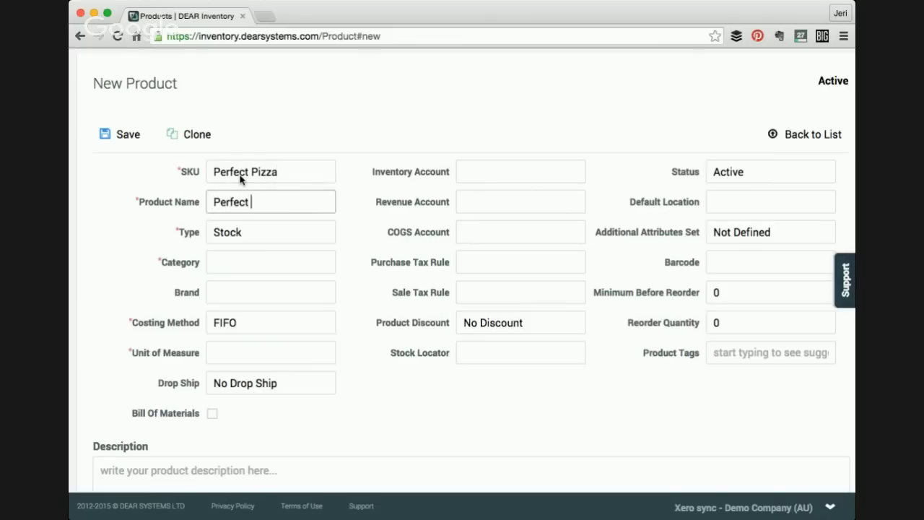
{"action": "type", "text": "Pizza"}
{"action": "key", "text": "Tab"}
{"action": "key", "text": "Tab"}
- Set the Perfect Pizza product's category to Other
{"action": "type", "text": "t"}
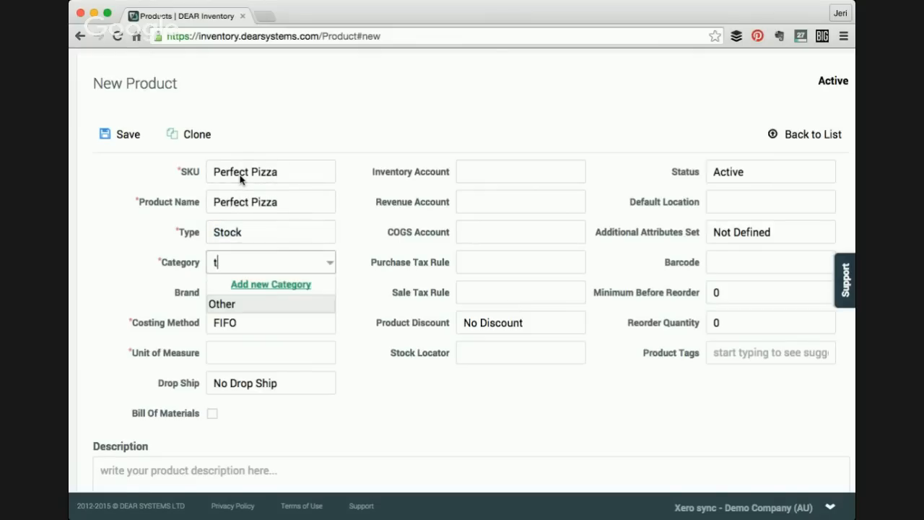
{"action": "key", "text": "BackSpace"}
{"action": "type", "text": "oth"}
{"action": "key", "text": "Tab"}
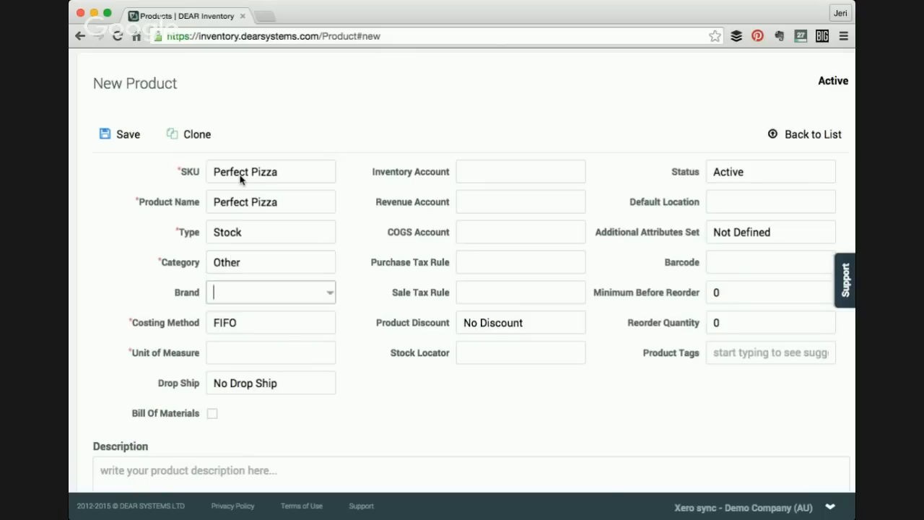
- Set the costing method to Special - Batch
{"action": "scroll", "coordinate": [279, 276], "scroll_direction": "down", "scroll_amount": 1}
{"action": "left_click", "coordinate": [280, 281]}
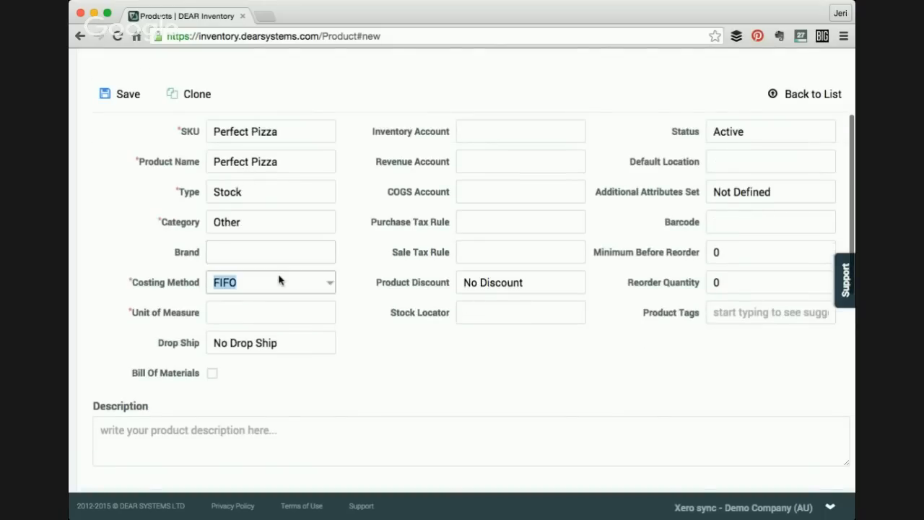
{"action": "left_click", "coordinate": [329, 286]}
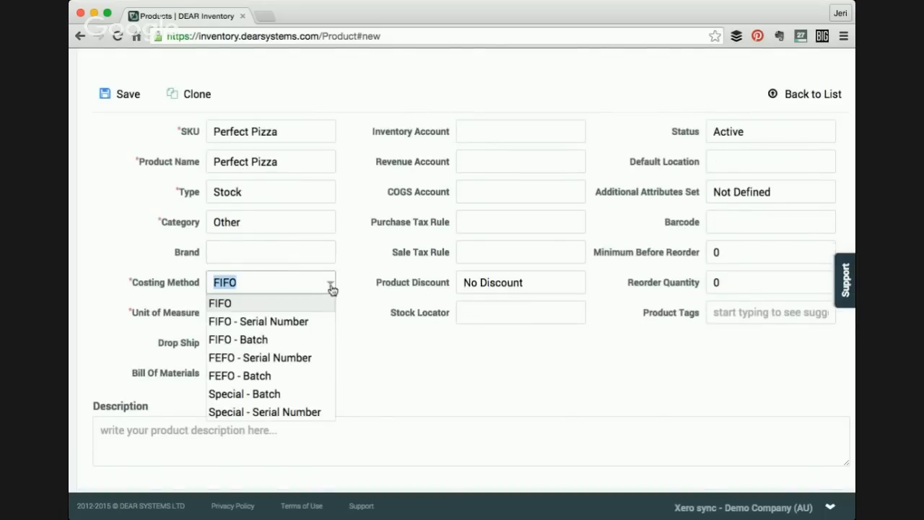
{"action": "left_click", "coordinate": [282, 395]}
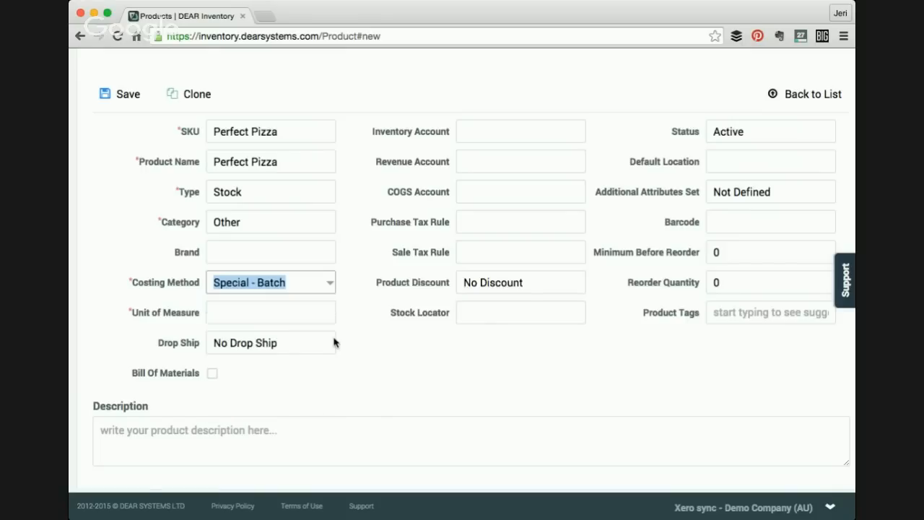
- Try to save the Perfect Pizza product
{"action": "scroll", "coordinate": [334, 342], "scroll_direction": "down", "scroll_amount": 1}
{"action": "scroll", "coordinate": [260, 312], "scroll_direction": "down", "scroll_amount": 1}
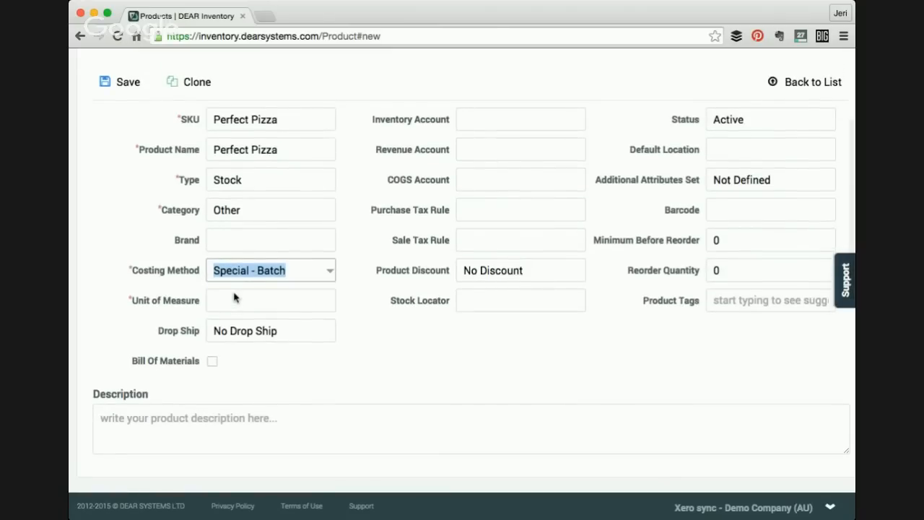
{"action": "scroll", "coordinate": [234, 297], "scroll_direction": "down", "scroll_amount": 1}
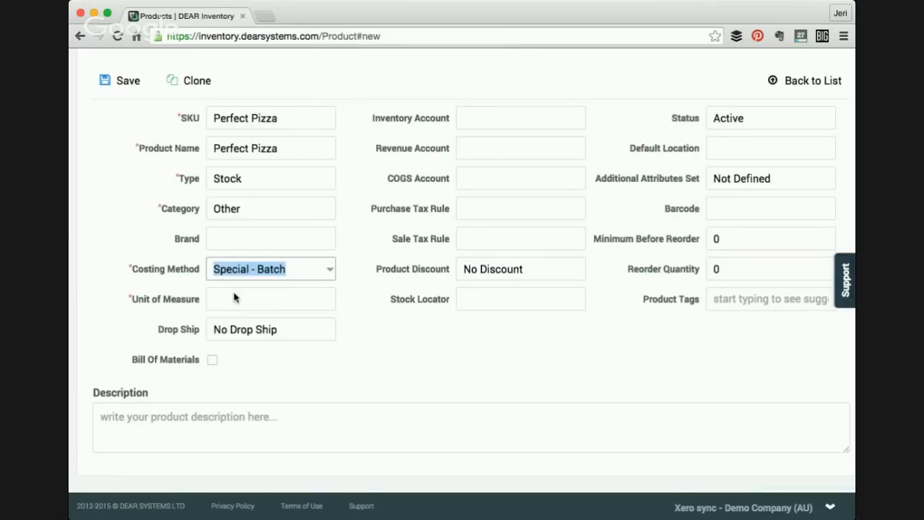
{"action": "scroll", "coordinate": [234, 298], "scroll_direction": "up", "scroll_amount": 1}
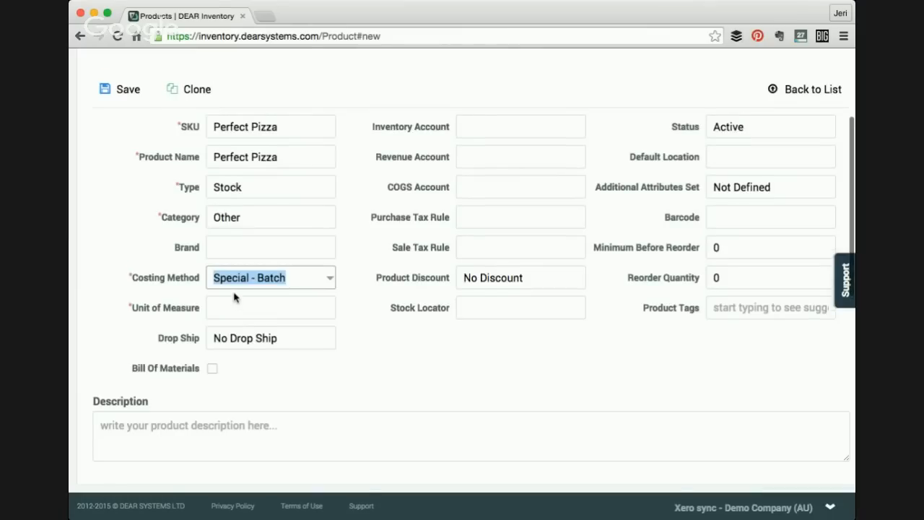
{"action": "left_click", "coordinate": [126, 95]}
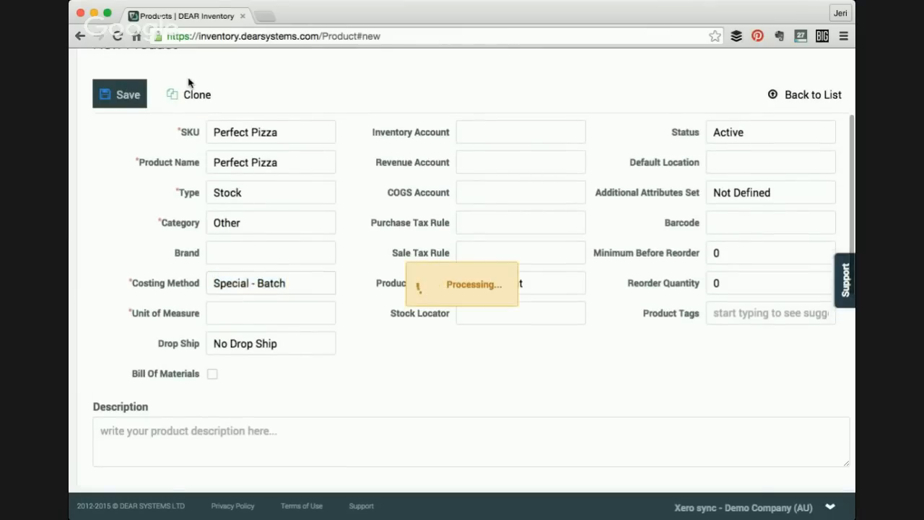
- Set the unit of measure to Item and save the Perfect Pizza product
{"action": "scroll", "coordinate": [551, 276], "scroll_direction": "down", "scroll_amount": 3}
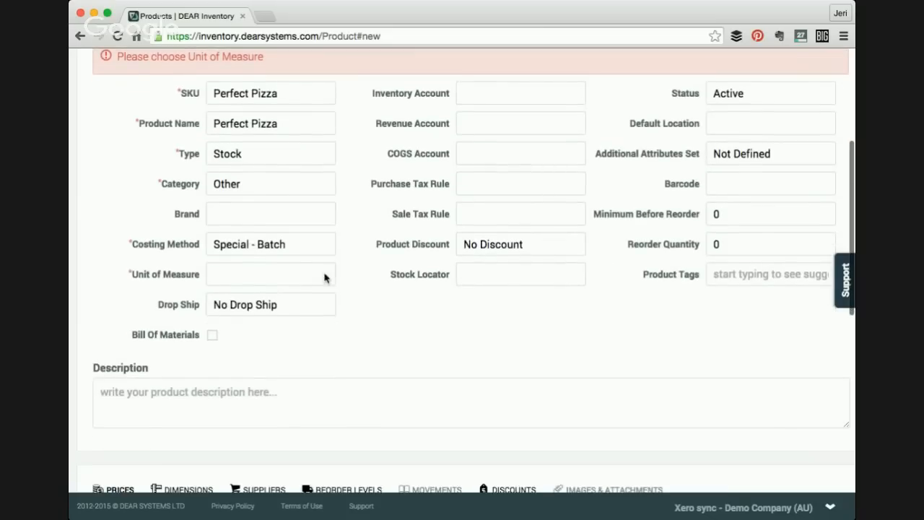
{"action": "left_click", "coordinate": [266, 274]}
{"action": "left_click", "coordinate": [331, 275]}
{"action": "left_click", "coordinate": [303, 320]}
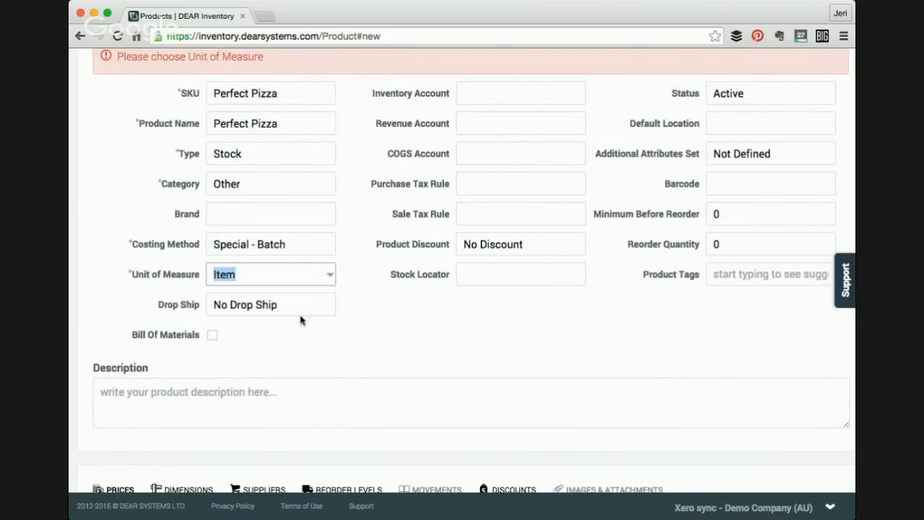
{"action": "scroll", "coordinate": [381, 319], "scroll_direction": "up", "scroll_amount": 5}
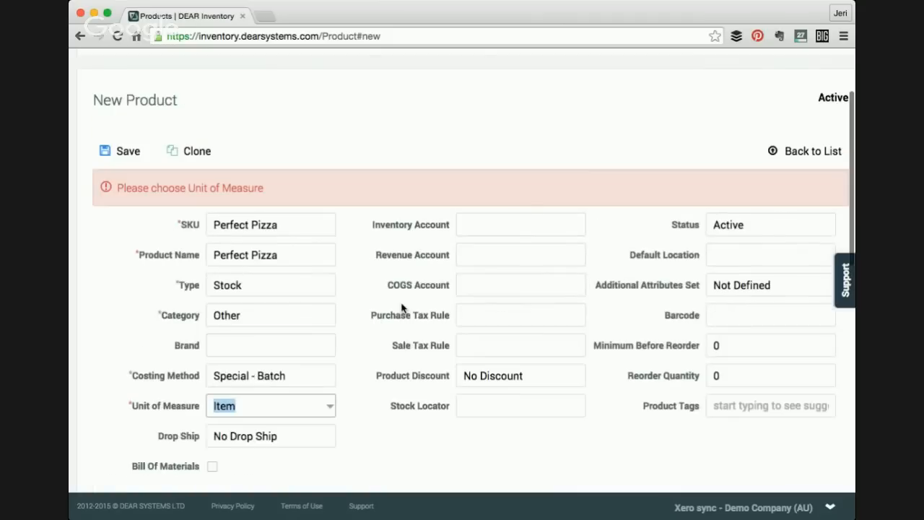
{"action": "left_click", "coordinate": [128, 154]}
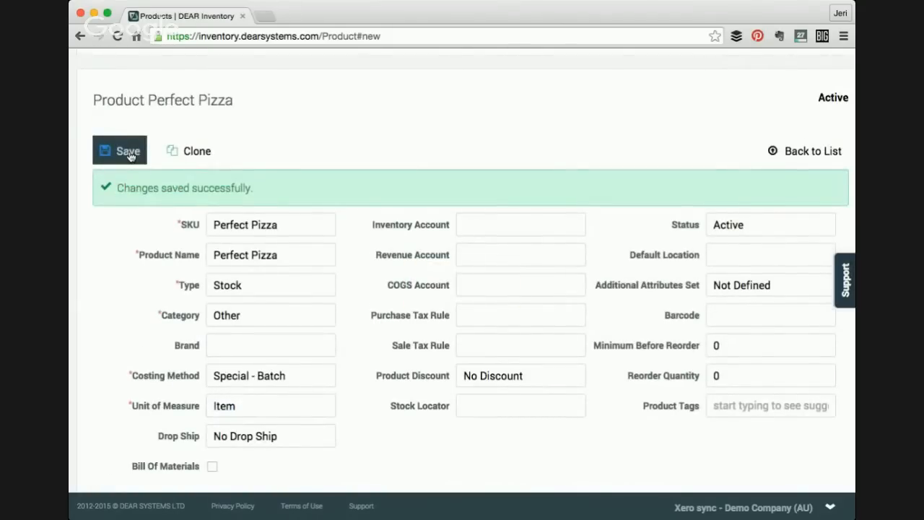
- Return to the product list and reopen the Perfect Pizza product
{"action": "left_click", "coordinate": [794, 152]}
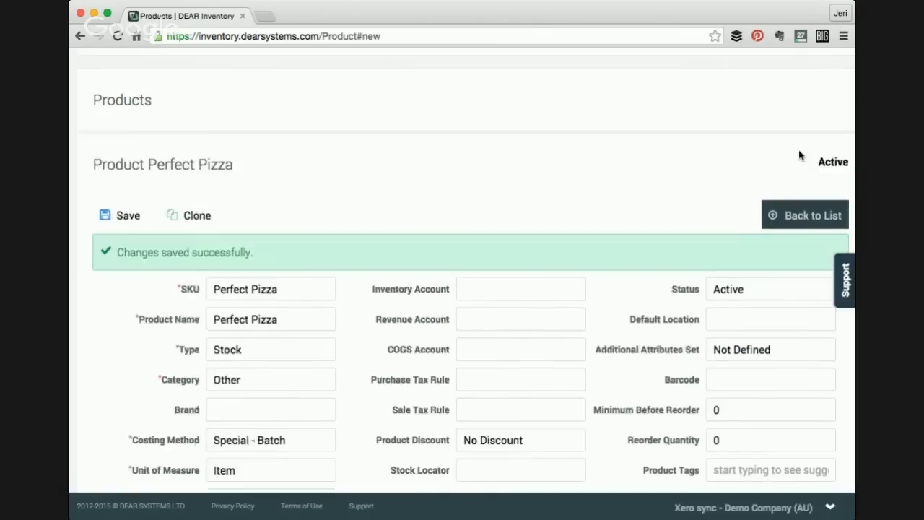
{"action": "scroll", "coordinate": [412, 213], "scroll_direction": "up", "scroll_amount": 3}
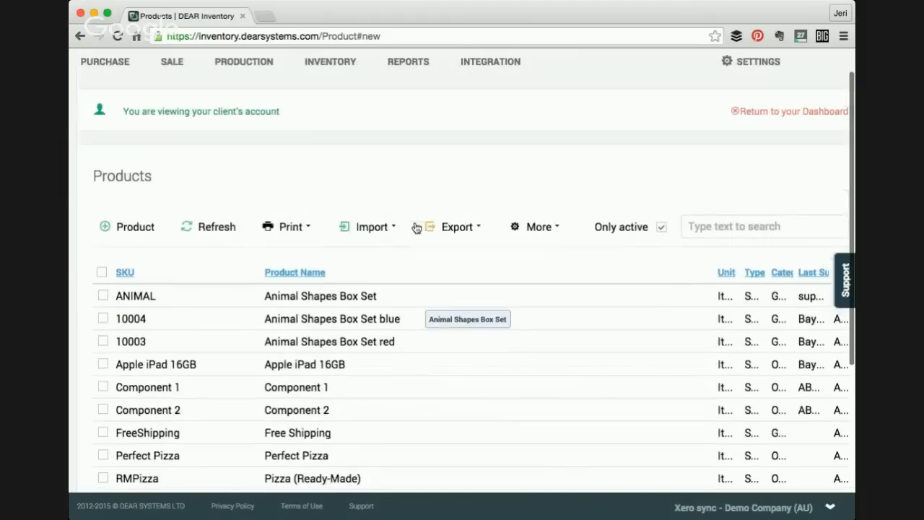
{"action": "scroll", "coordinate": [415, 227], "scroll_direction": "up", "scroll_amount": 1}
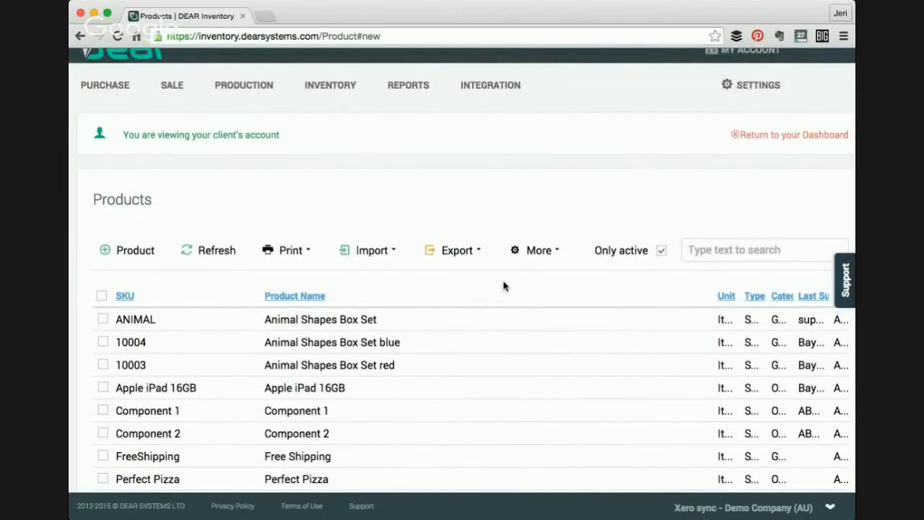
{"action": "scroll", "coordinate": [504, 286], "scroll_direction": "down", "scroll_amount": 1}
{"action": "scroll", "coordinate": [505, 286], "scroll_direction": "down", "scroll_amount": 1}
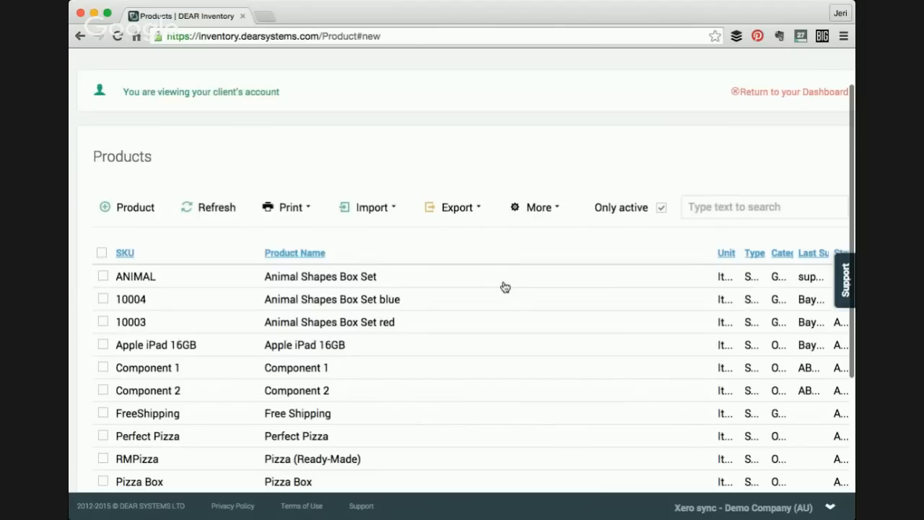
{"action": "scroll", "coordinate": [504, 287], "scroll_direction": "down", "scroll_amount": 1}
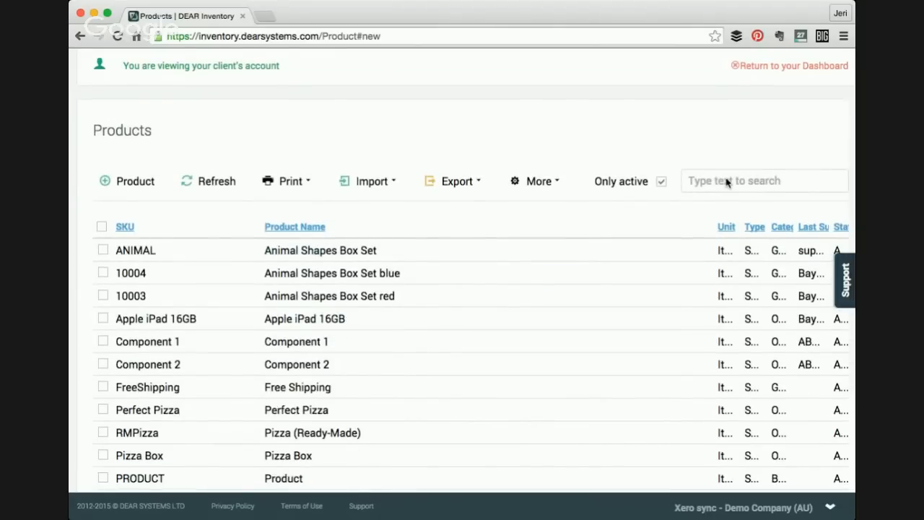
{"action": "scroll", "coordinate": [680, 144], "scroll_direction": "down", "scroll_amount": 1}
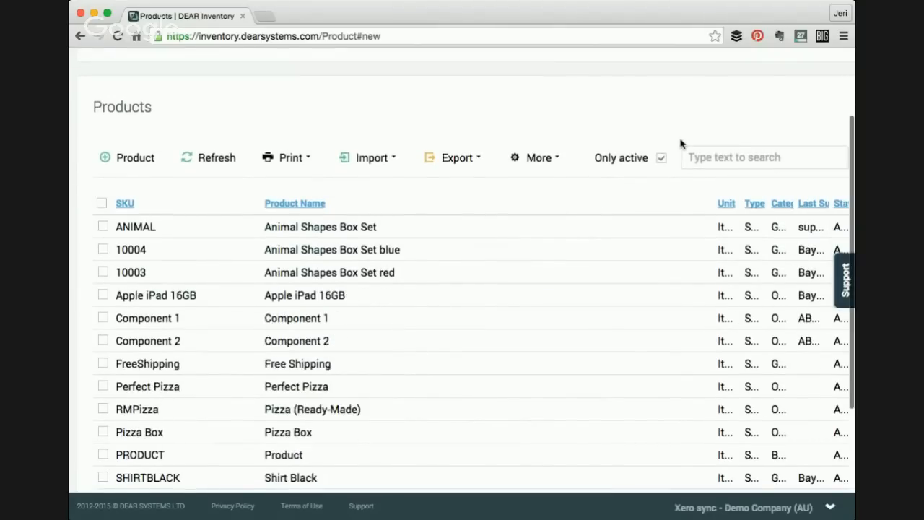
{"action": "scroll", "coordinate": [664, 149], "scroll_direction": "down", "scroll_amount": 2}
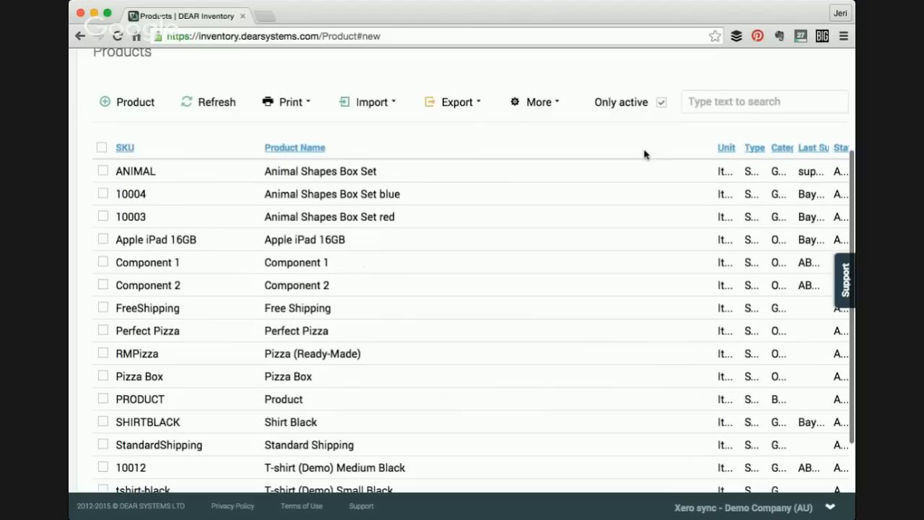
{"action": "left_click", "coordinate": [279, 334]}
- Enable Bill Of Materials for the Perfect Pizza product
{"action": "scroll", "coordinate": [280, 336], "scroll_direction": "down", "scroll_amount": 1}
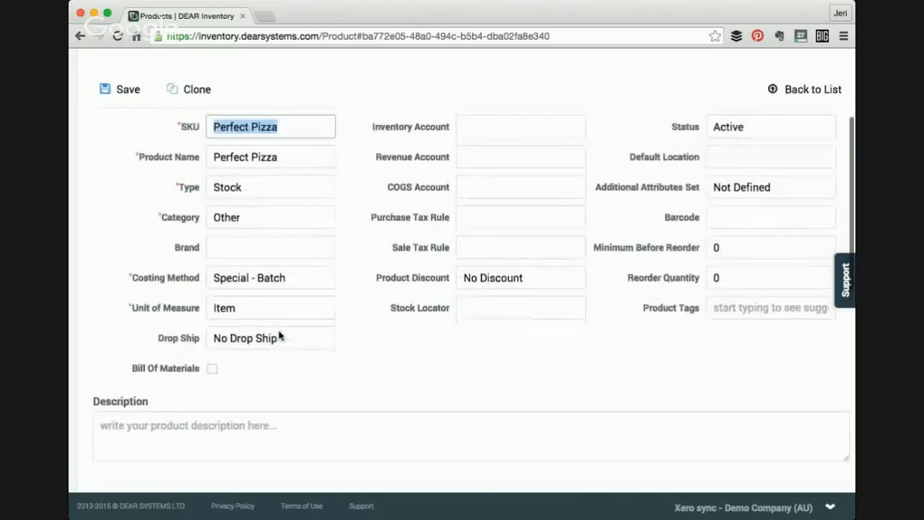
{"action": "scroll", "coordinate": [279, 336], "scroll_direction": "down", "scroll_amount": 2}
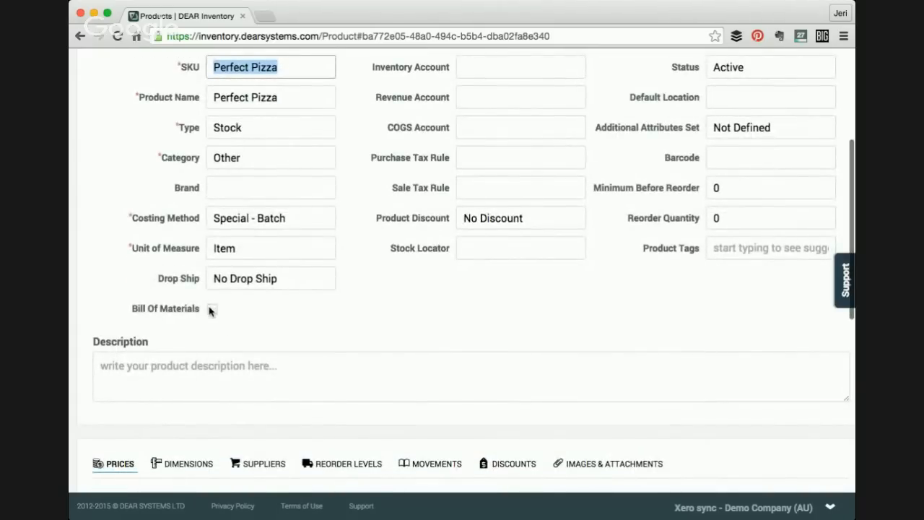
{"action": "left_click", "coordinate": [210, 310]}
- Add Pizza Box as a bill of materials component with quantity 1
{"action": "scroll", "coordinate": [247, 334], "scroll_direction": "down", "scroll_amount": 1}
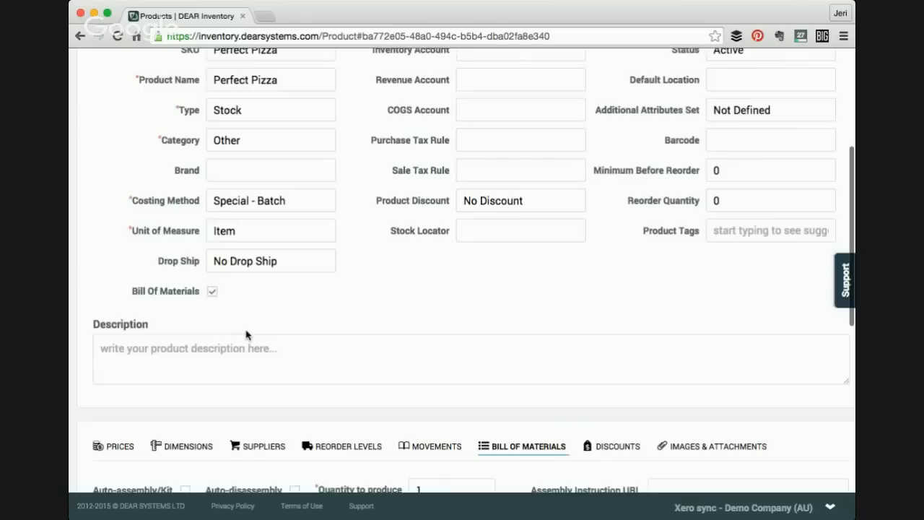
{"action": "scroll", "coordinate": [245, 335], "scroll_direction": "down", "scroll_amount": 3}
{"action": "scroll", "coordinate": [245, 332], "scroll_direction": "down", "scroll_amount": 1}
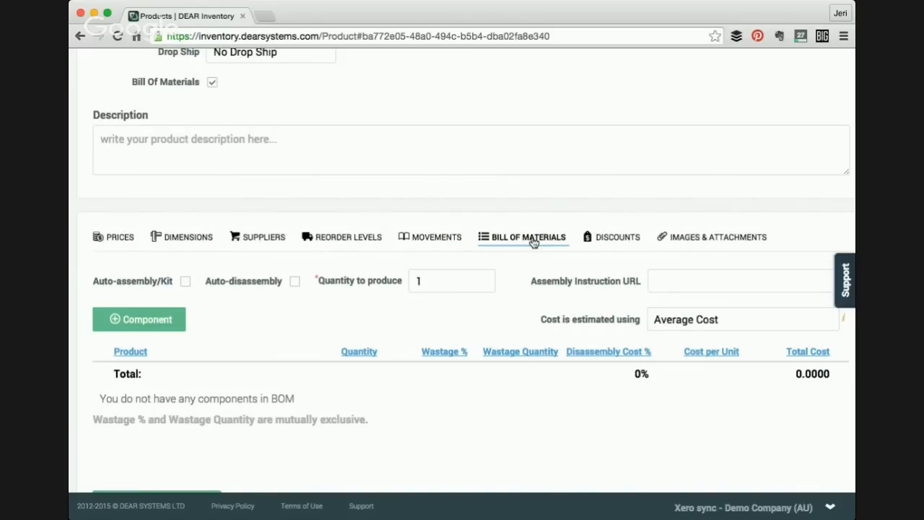
{"action": "scroll", "coordinate": [509, 249], "scroll_direction": "down", "scroll_amount": 1}
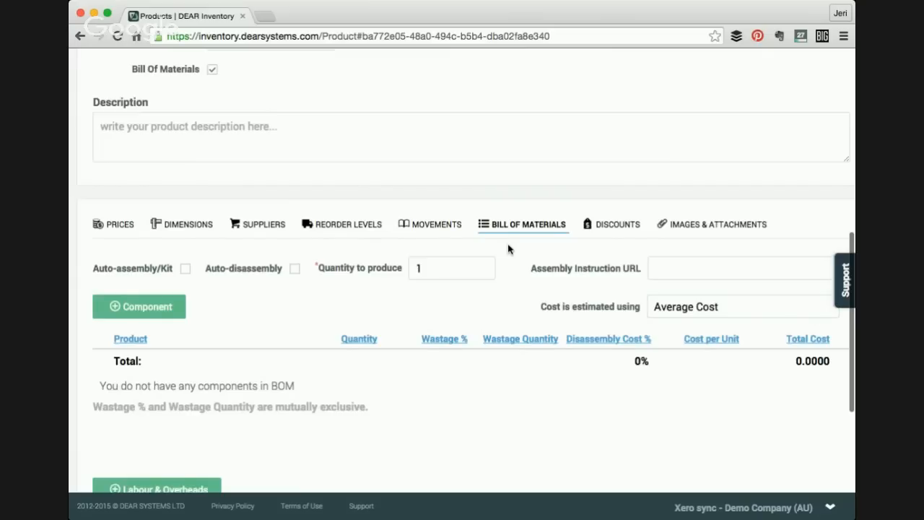
{"action": "scroll", "coordinate": [509, 248], "scroll_direction": "down", "scroll_amount": 1}
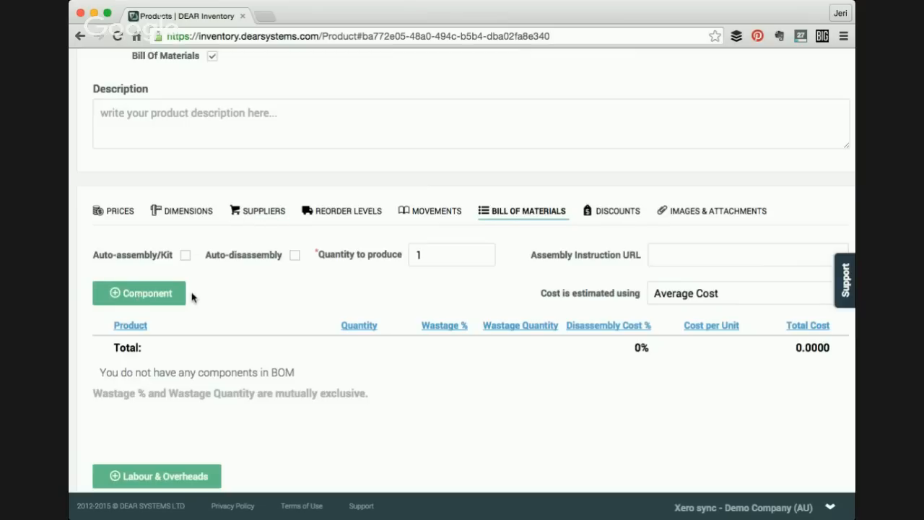
{"action": "scroll", "coordinate": [192, 297], "scroll_direction": "down", "scroll_amount": 1}
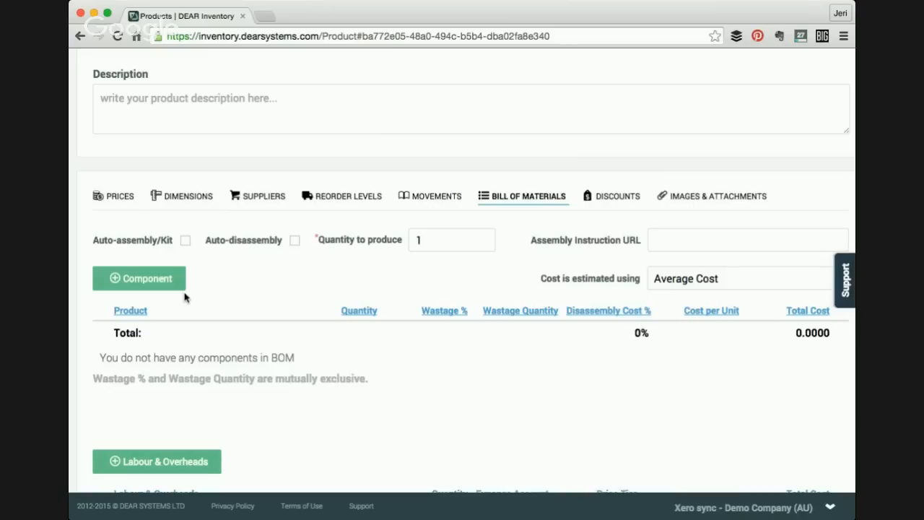
{"action": "left_click", "coordinate": [138, 282]}
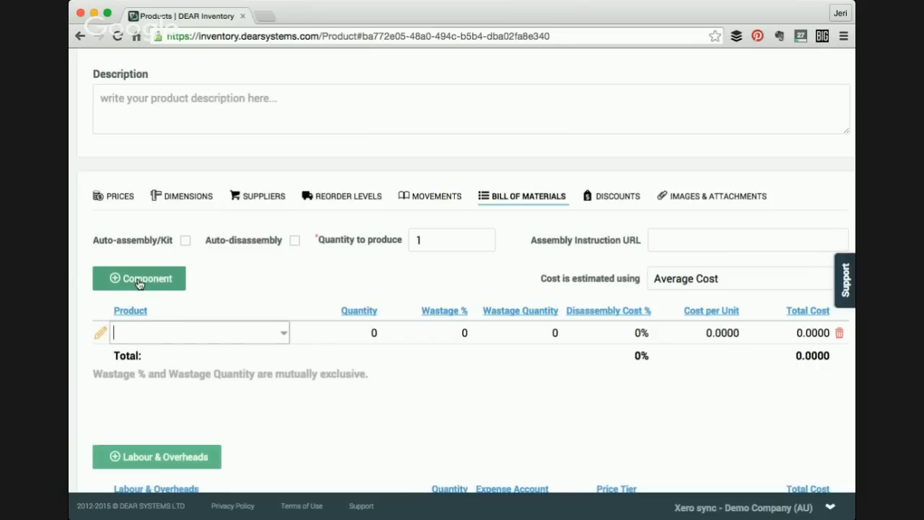
{"action": "left_click", "coordinate": [284, 334]}
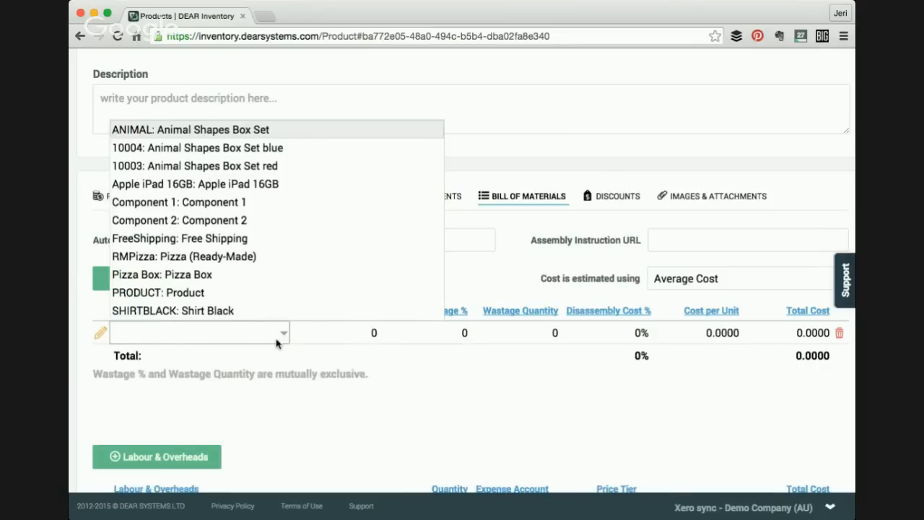
{"action": "left_click", "coordinate": [206, 274]}
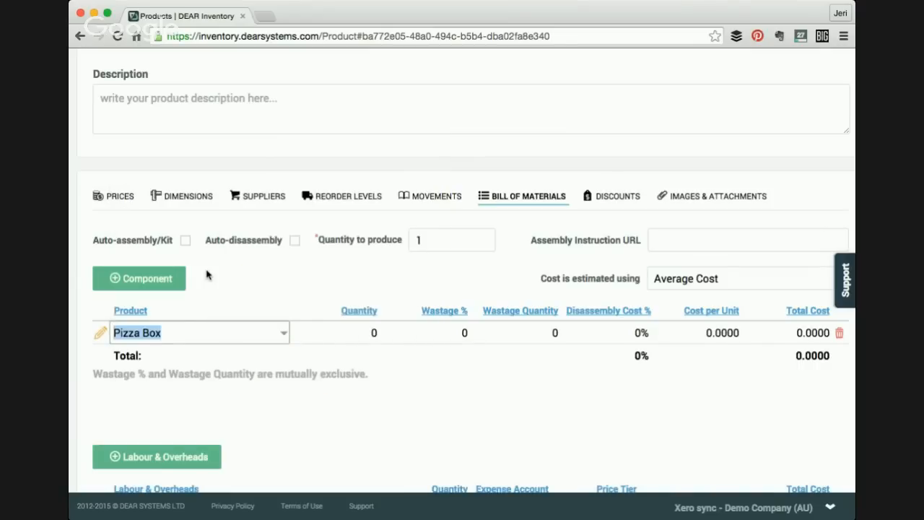
{"action": "left_click", "coordinate": [370, 331]}
{"action": "left_click", "coordinate": [356, 334]}
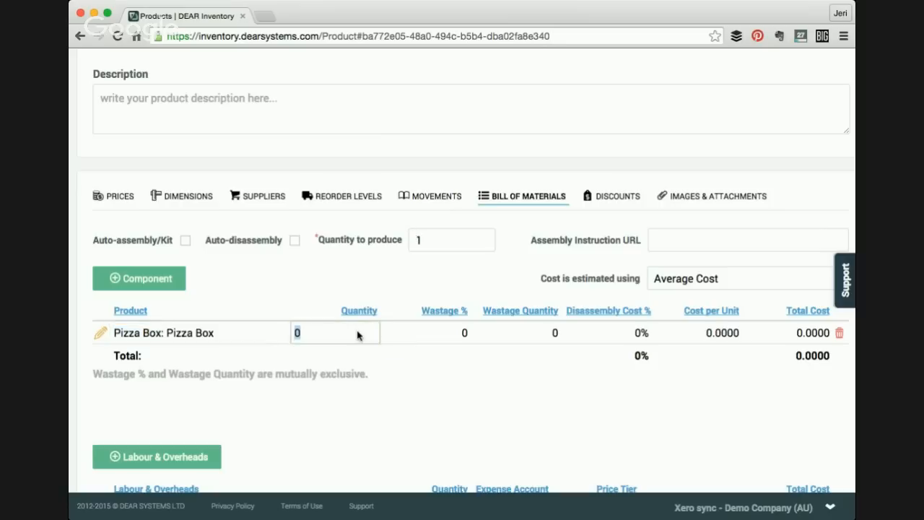
{"action": "type", "text": "1"}
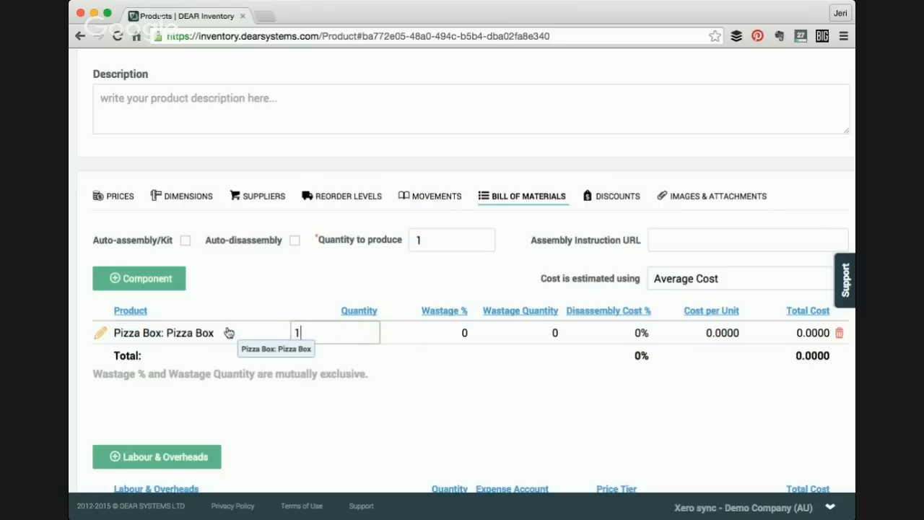
{"action": "key", "text": "Tab"}
- Add Pizza (Ready-Made) as a second bill of materials component with quantity 1
{"action": "left_click", "coordinate": [138, 287]}
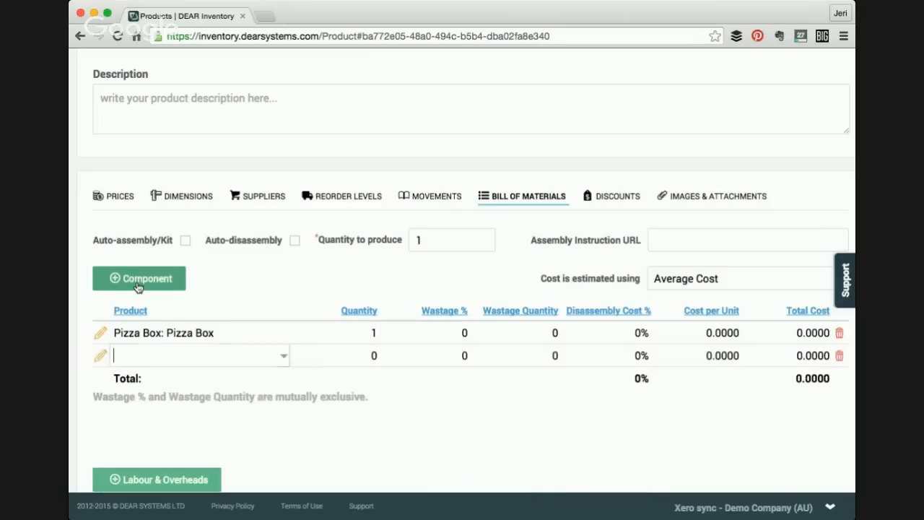
{"action": "left_click", "coordinate": [284, 356]}
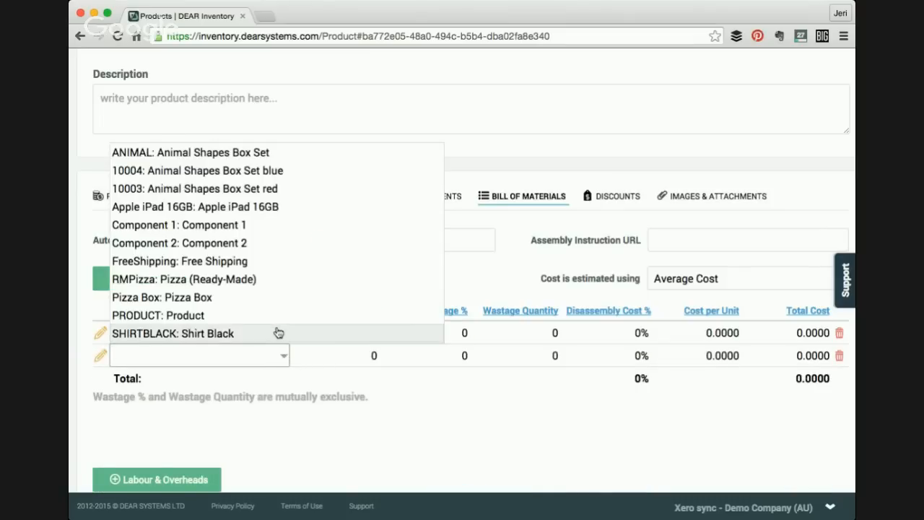
{"action": "left_click", "coordinate": [220, 279]}
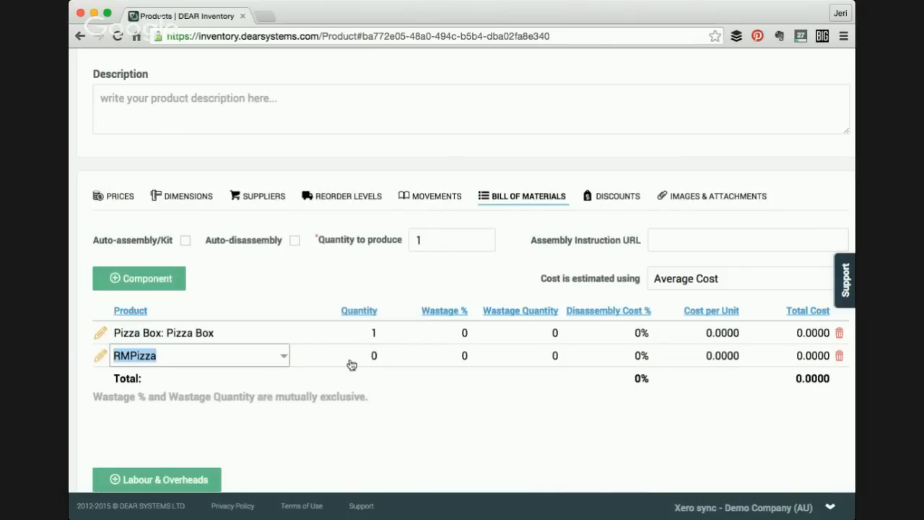
{"action": "key", "text": "Tab"}
{"action": "type", "text": "1"}
{"action": "key", "text": "Tab"}
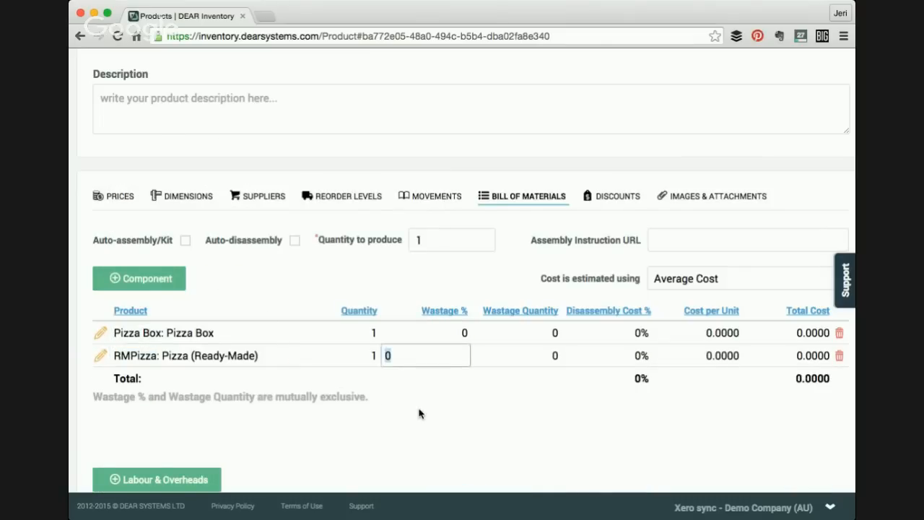
{"action": "key", "text": "Return"}
- Set the quantity to produce to 100 and both component quantities to 100
{"action": "scroll", "coordinate": [419, 413], "scroll_direction": "up", "scroll_amount": 1}
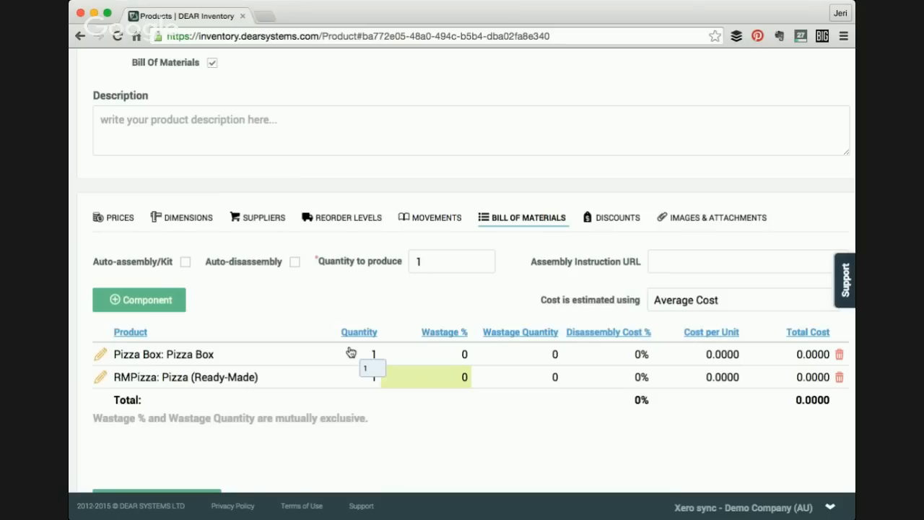
{"action": "double_click", "coordinate": [425, 264]}
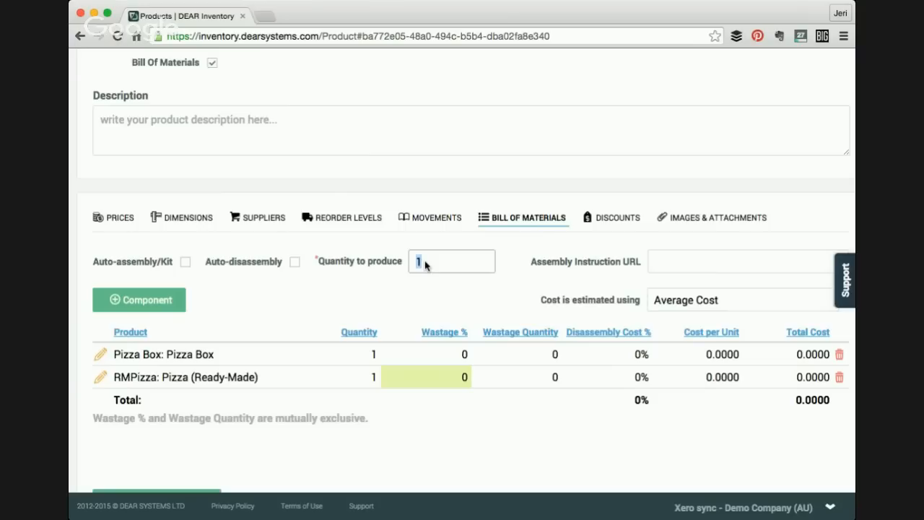
{"action": "type", "text": "100"}
{"action": "left_click", "coordinate": [353, 357]}
{"action": "type", "text": "100"}
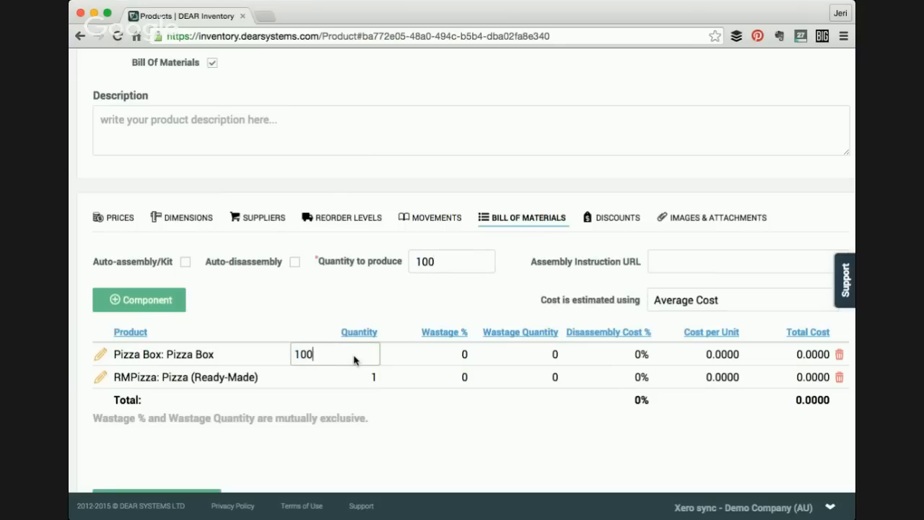
{"action": "left_click", "coordinate": [356, 375]}
{"action": "type", "text": "100"}
{"action": "key", "text": "Tab"}
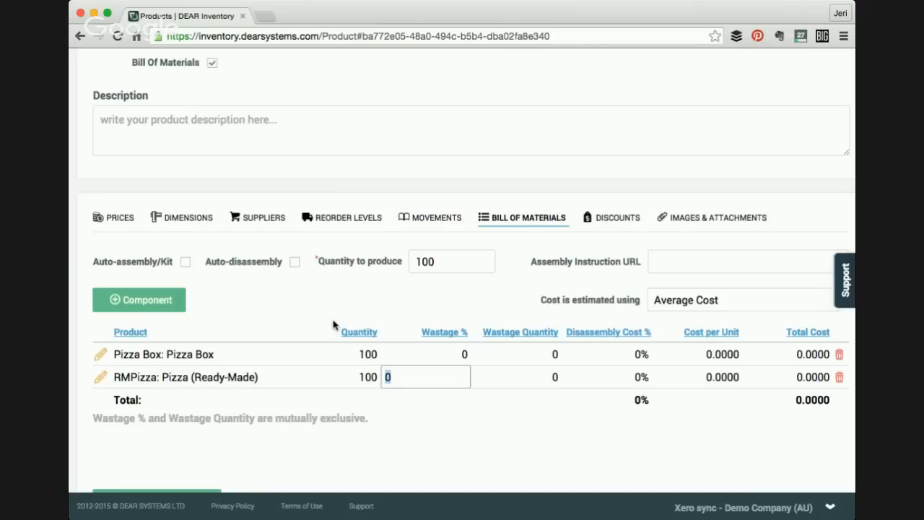
- Set the quantity to produce to 500
{"action": "scroll", "coordinate": [339, 305], "scroll_direction": "down", "scroll_amount": 1}
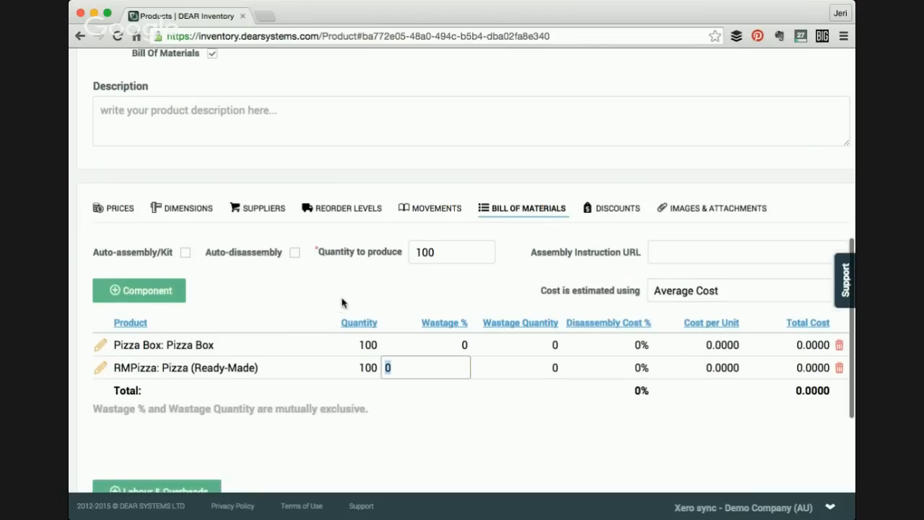
{"action": "left_click", "coordinate": [425, 259]}
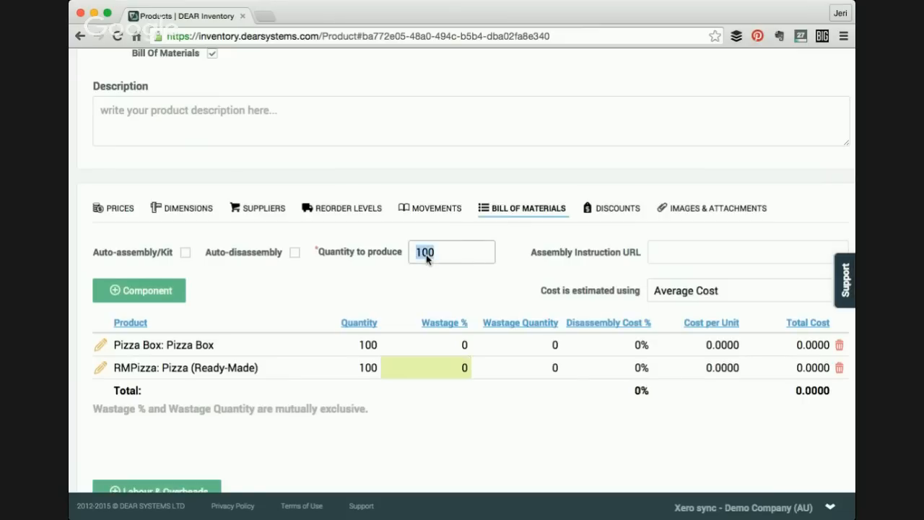
{"action": "type", "text": "500"}
- Set the Pizza Box component quantity to 0.00005
{"action": "left_click", "coordinate": [361, 347]}
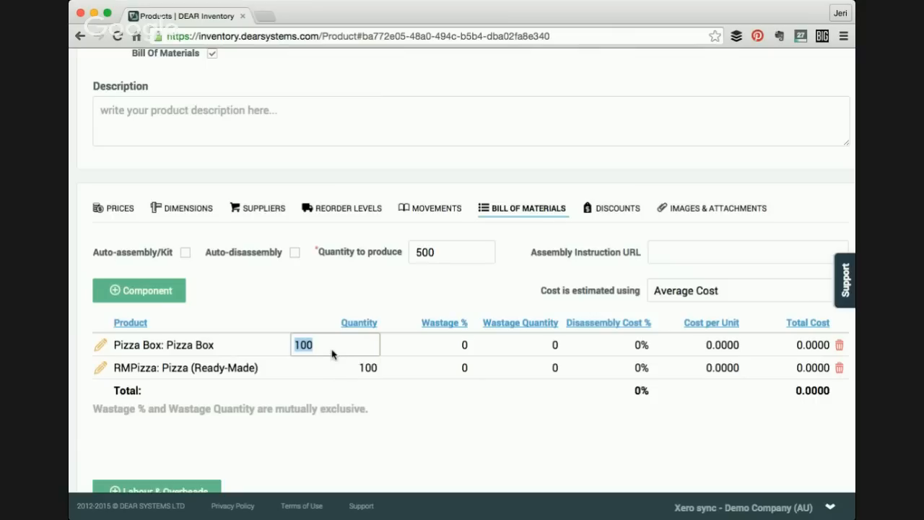
{"action": "type", "text": "0.04"}
{"action": "key", "text": "BackSpace"}
{"action": "type", "text": "0005"}
{"action": "key", "text": "Tab"}
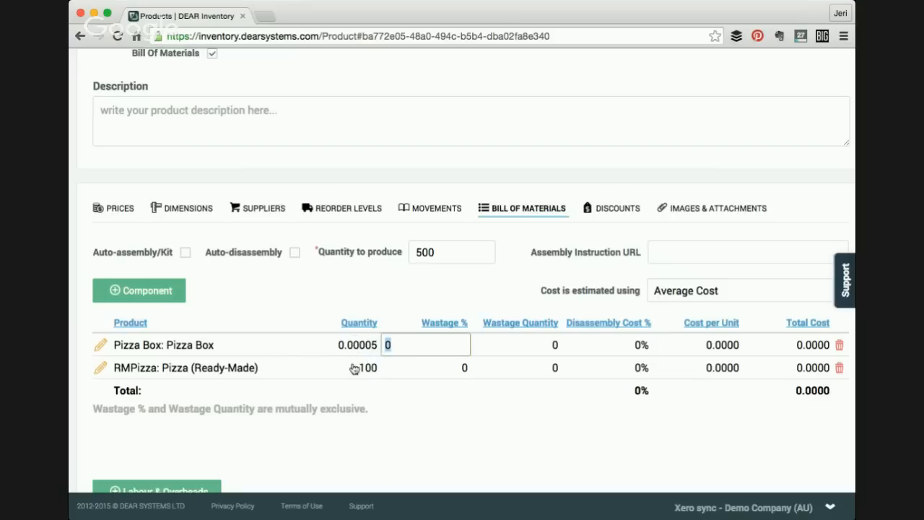
- Set the quantities of the Pizza (Ready-Made) and Pizza Box components to 1 each
{"action": "left_click", "coordinate": [353, 368]}
{"action": "type", "text": "2"}
{"action": "key", "text": "BackSpace"}
{"action": "type", "text": "1"}
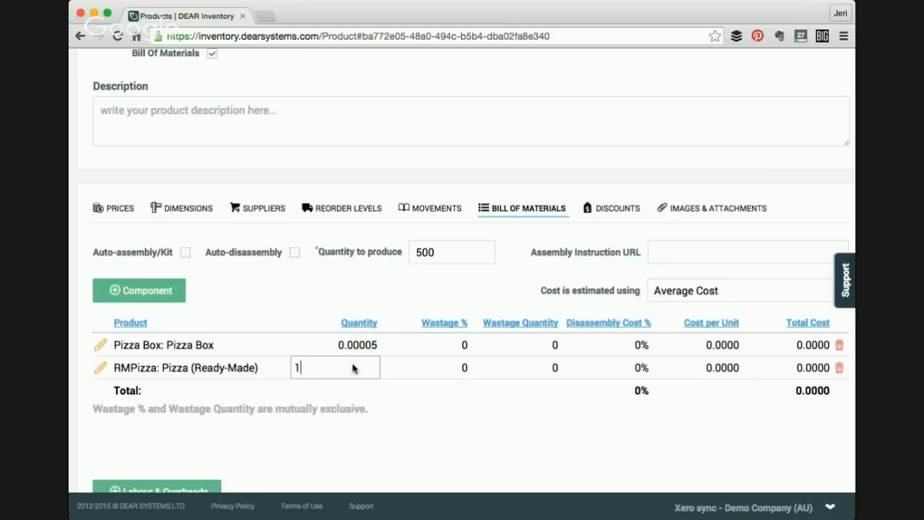
{"action": "key", "text": "Tab"}
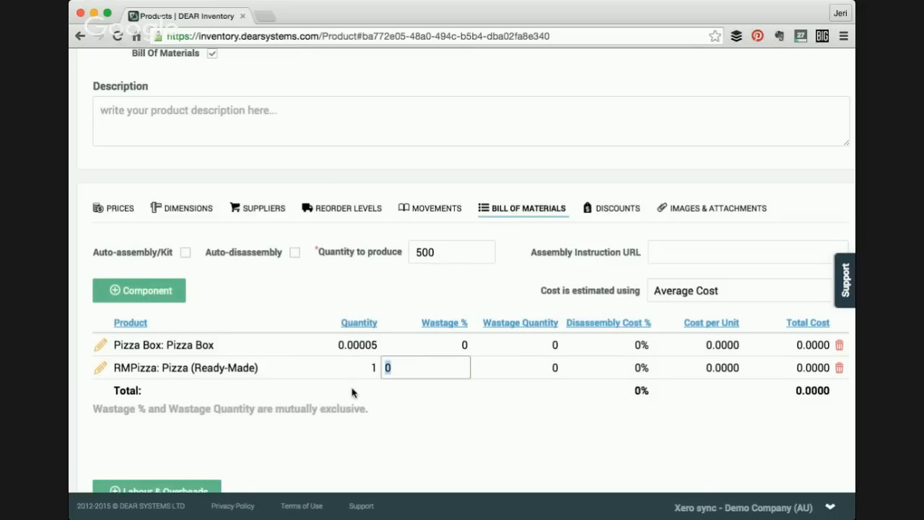
{"action": "left_click", "coordinate": [368, 348]}
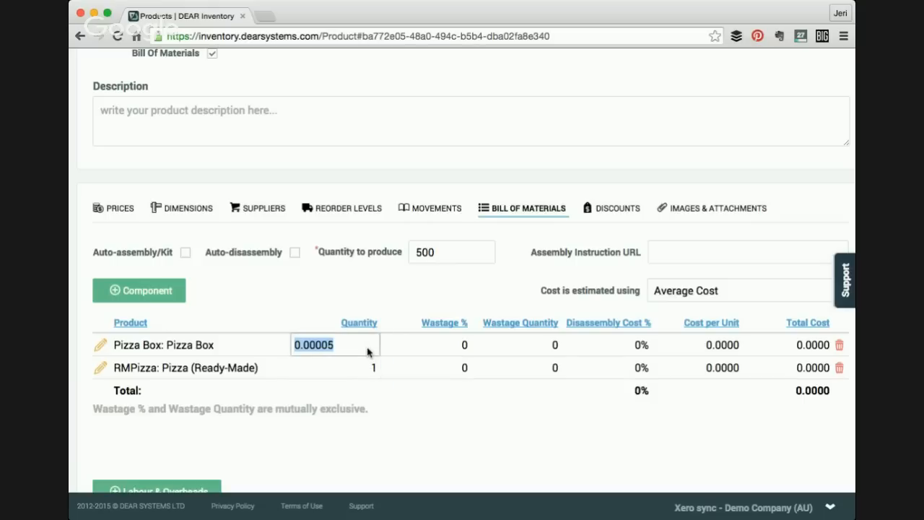
{"action": "type", "text": "1"}
{"action": "key", "text": "Tab"}
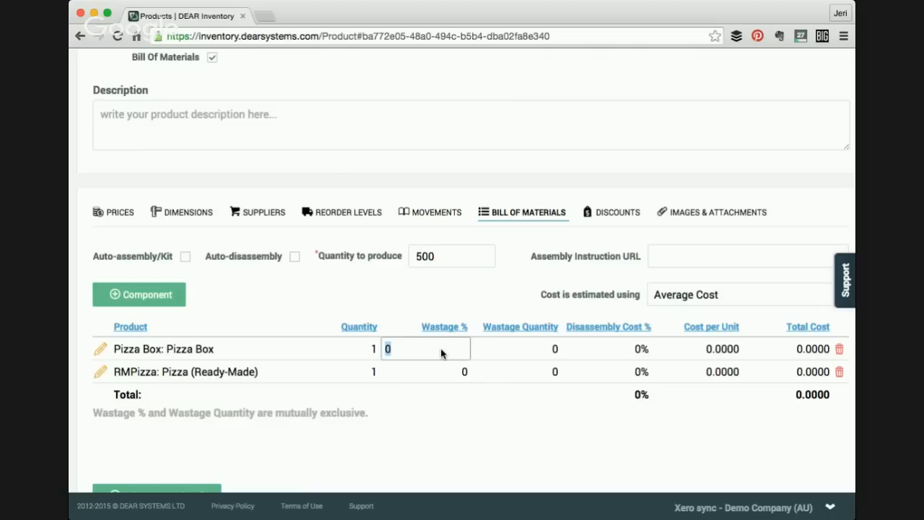
- Save the Perfect Pizza product with its bill of materials
{"action": "left_click", "coordinate": [370, 376]}
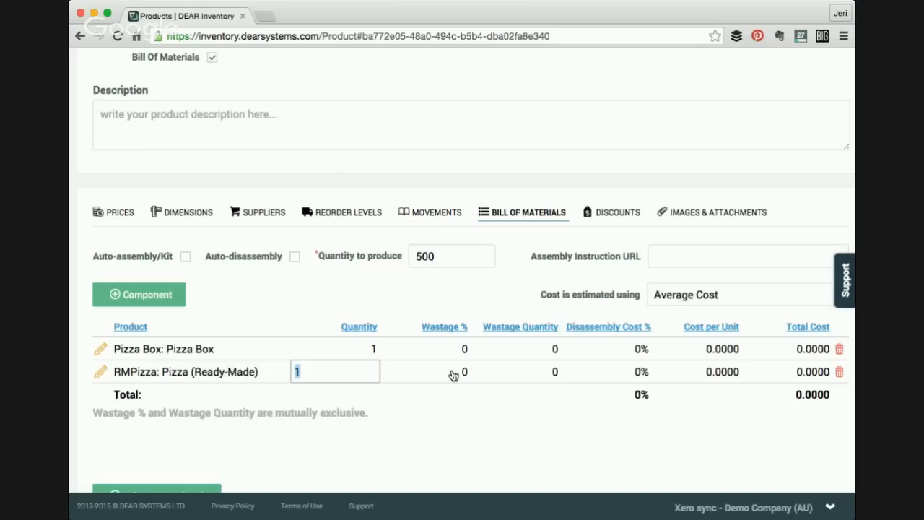
{"action": "left_click", "coordinate": [453, 375]}
{"action": "scroll", "coordinate": [453, 375], "scroll_direction": "up", "scroll_amount": 7}
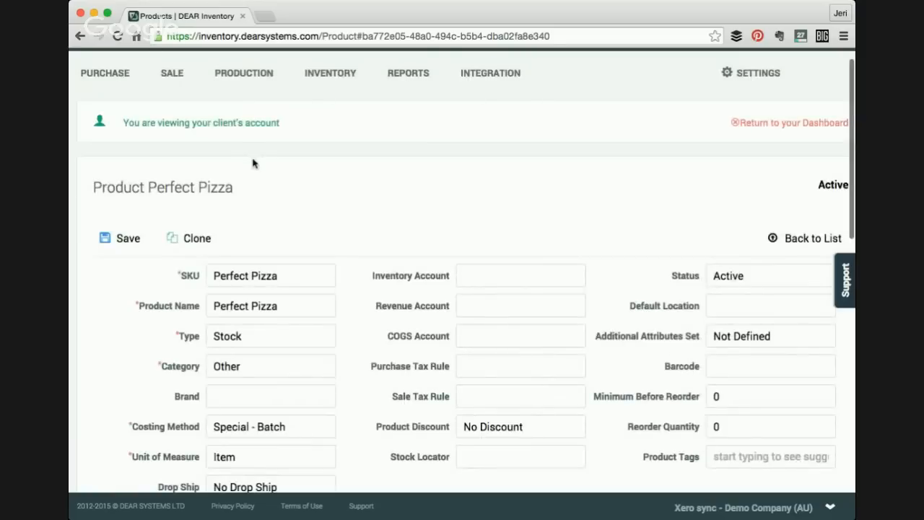
{"action": "left_click", "coordinate": [109, 236]}
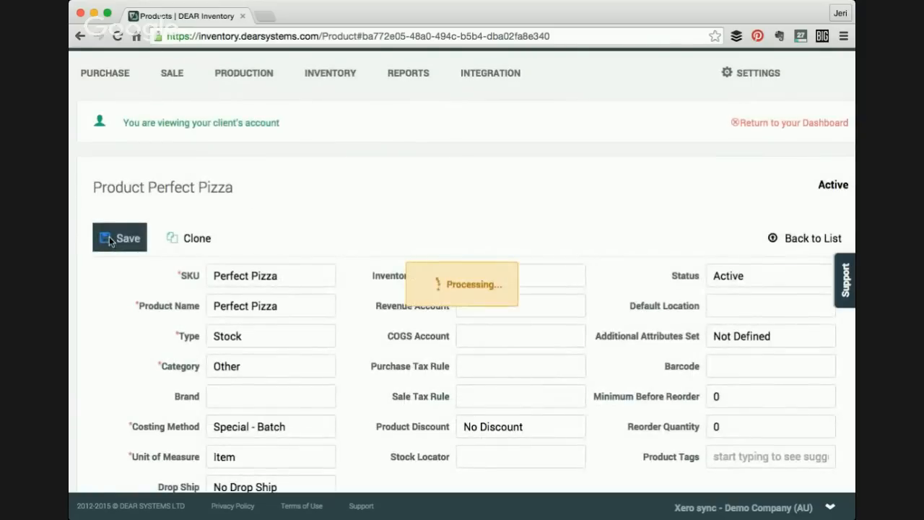
- Start a new purchase and choose ABC Furniture as the supplier
{"action": "mouse_move", "coordinate": [107, 74]}
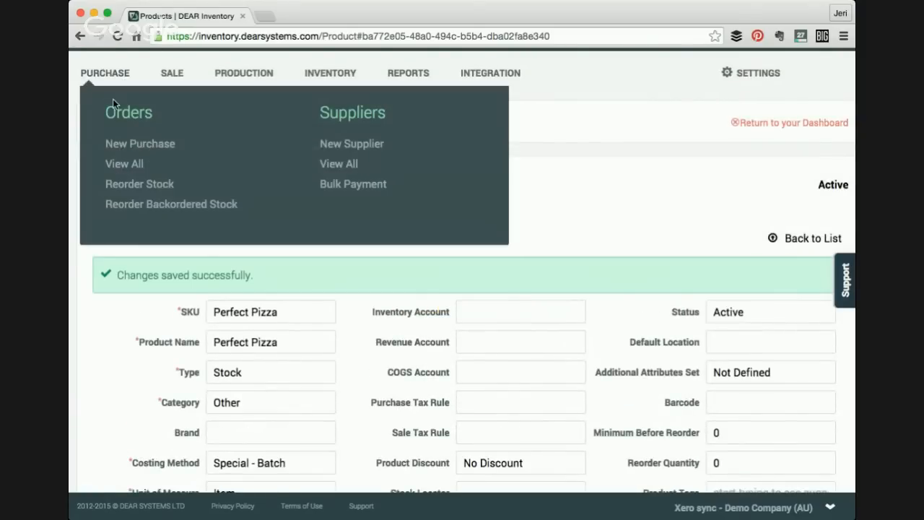
{"action": "left_click", "coordinate": [131, 150]}
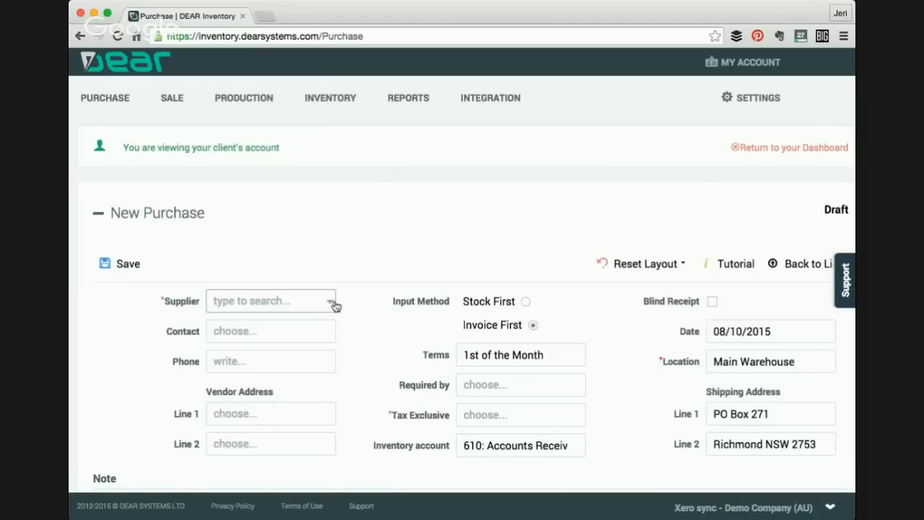
{"action": "left_click", "coordinate": [332, 301]}
{"action": "left_click", "coordinate": [268, 120]}
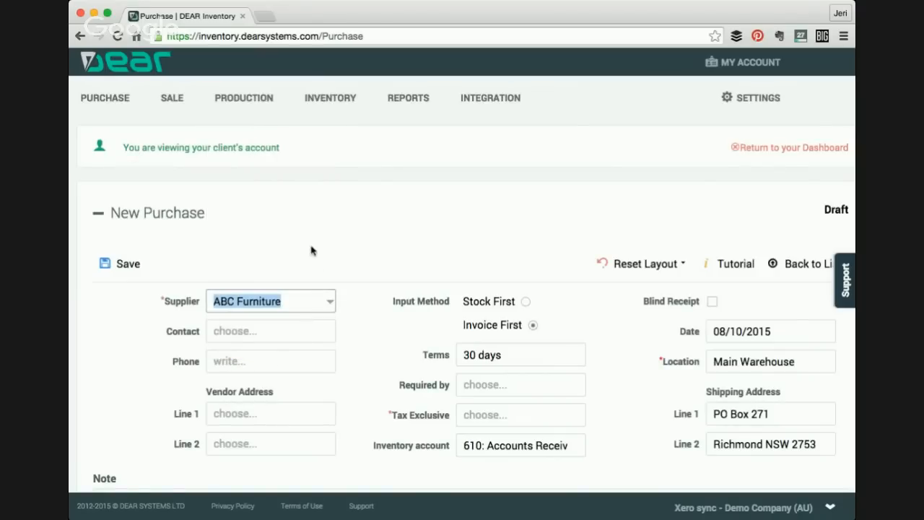
- Add a purchase order line for Pizza Box with quantity 1000
{"action": "scroll", "coordinate": [314, 260], "scroll_direction": "down", "scroll_amount": 5}
{"action": "left_click", "coordinate": [141, 275]}
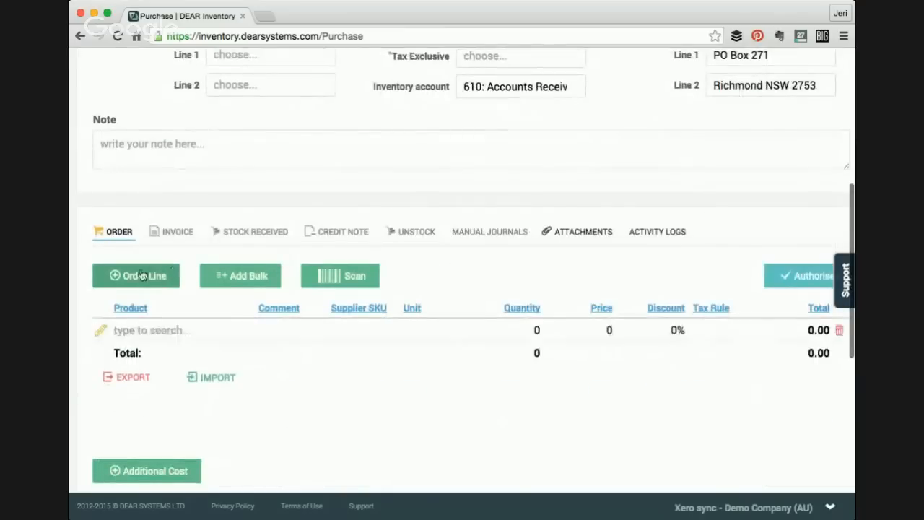
{"action": "type", "text": "piz"}
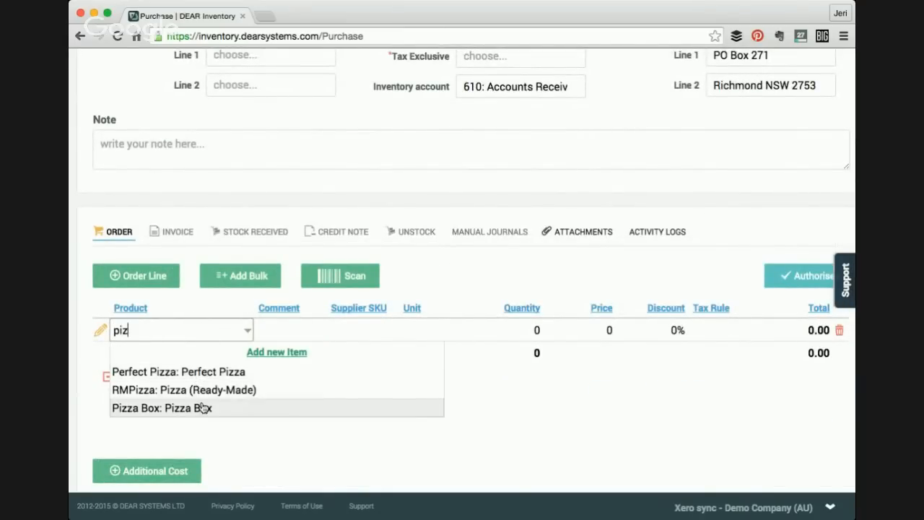
{"action": "left_click", "coordinate": [203, 408]}
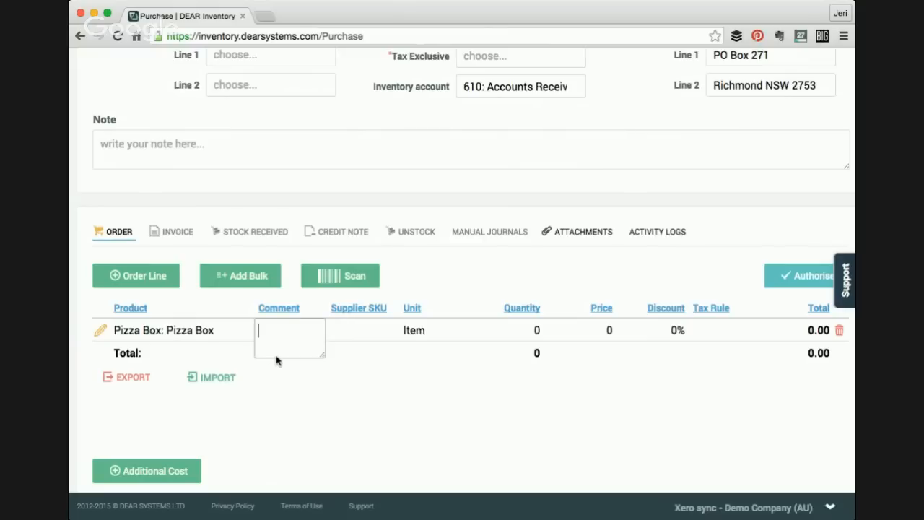
{"action": "key", "text": "Tab"}
{"action": "type", "text": "1"}
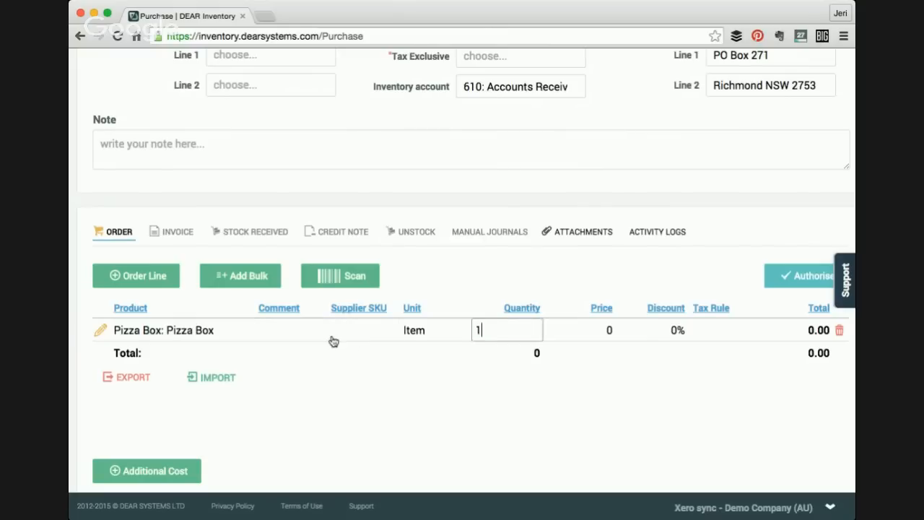
{"action": "type", "text": "000"}
{"action": "key", "text": "Tab"}
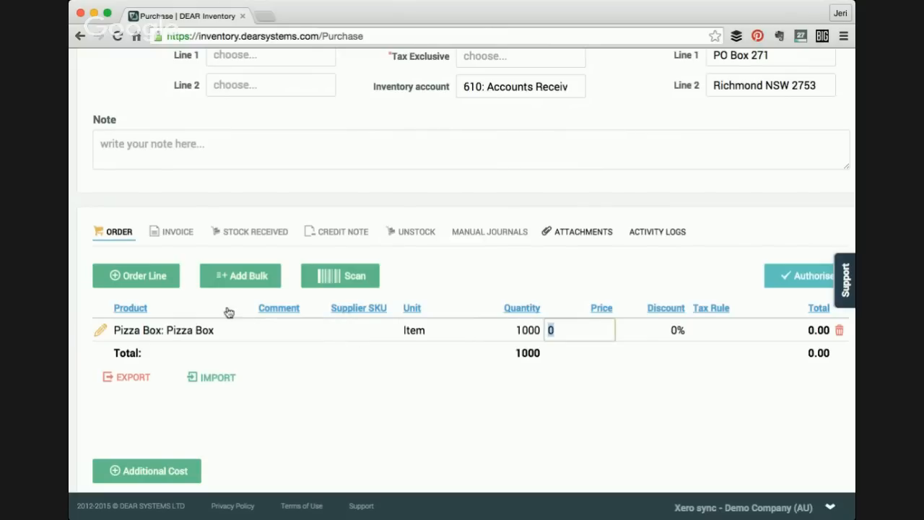
- Add a purchase order line for Pizza (Ready-Made) with quantity 100
{"action": "left_click", "coordinate": [160, 281]}
{"action": "type", "text": "rm"}
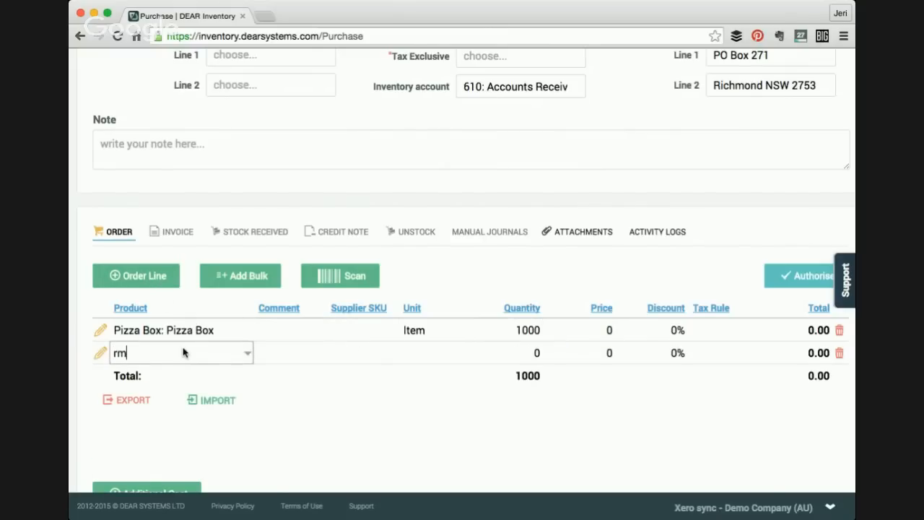
{"action": "left_click", "coordinate": [181, 392]}
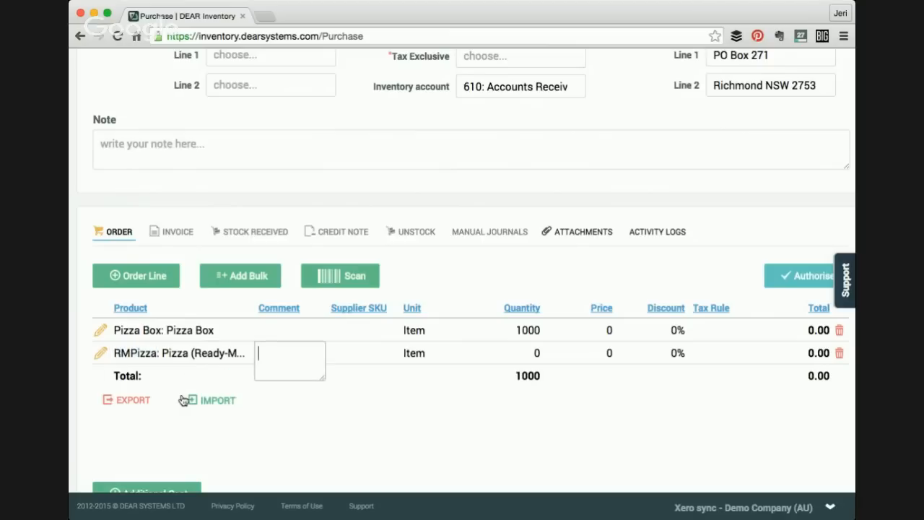
{"action": "key", "text": "Tab"}
{"action": "key", "text": "Tab"}
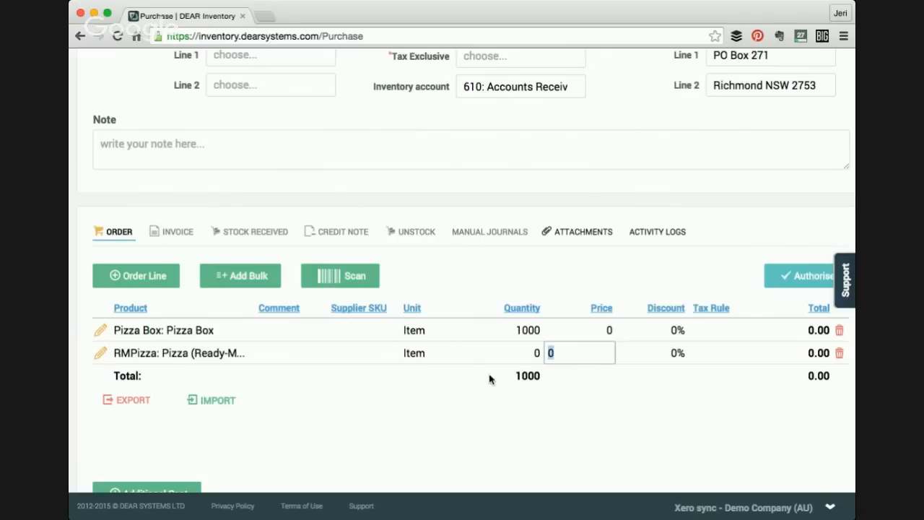
{"action": "left_click", "coordinate": [509, 359]}
{"action": "type", "text": "100"}
{"action": "key", "text": "Tab"}
- Set the price to 0.5 for Pizza Box and 3 for Pizza (Ready-Made)
{"action": "left_click", "coordinate": [610, 326]}
{"action": "type", "text": "0.5"}
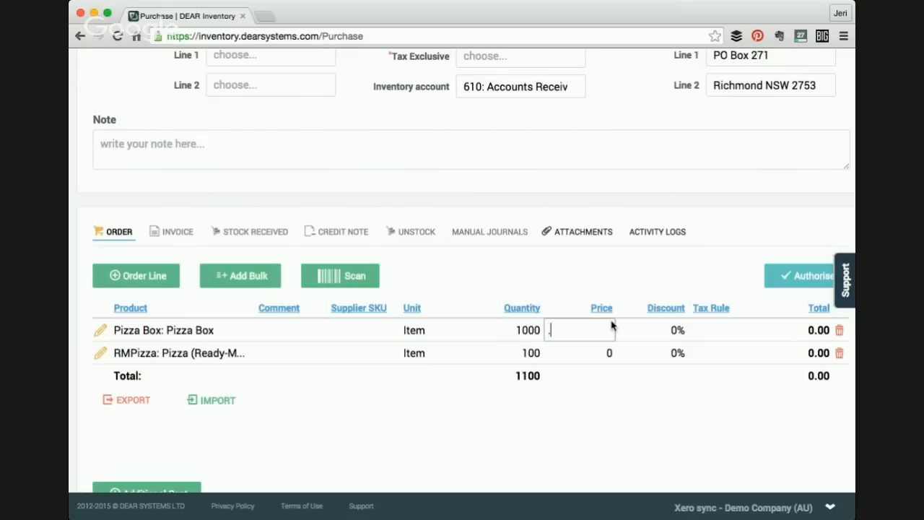
{"action": "left_click", "coordinate": [607, 353]}
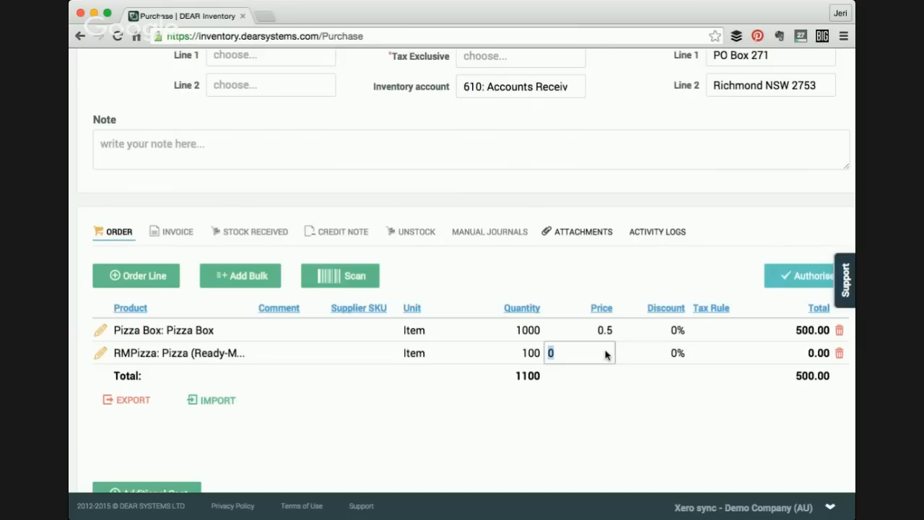
{"action": "type", "text": "3"}
{"action": "key", "text": "Tab"}
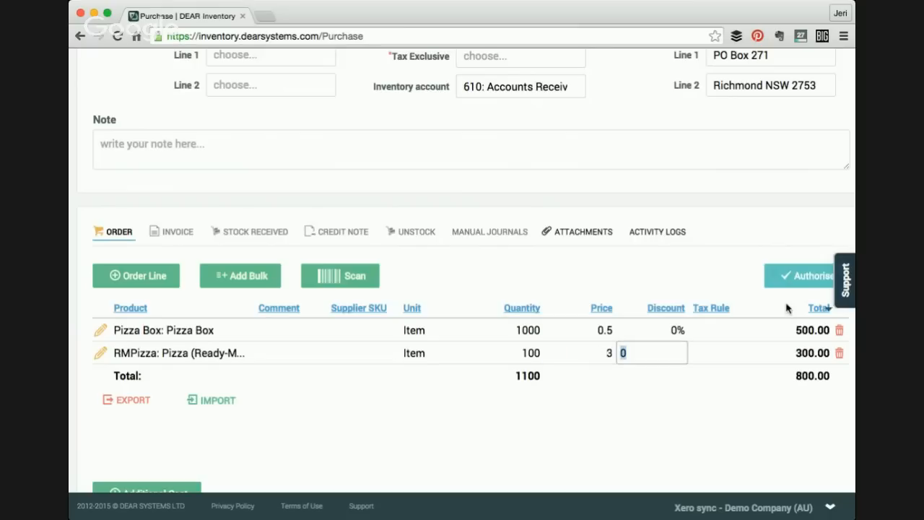
{"action": "key", "text": "Tab"}
- Authorise the purchase order
{"action": "left_click", "coordinate": [785, 275]}
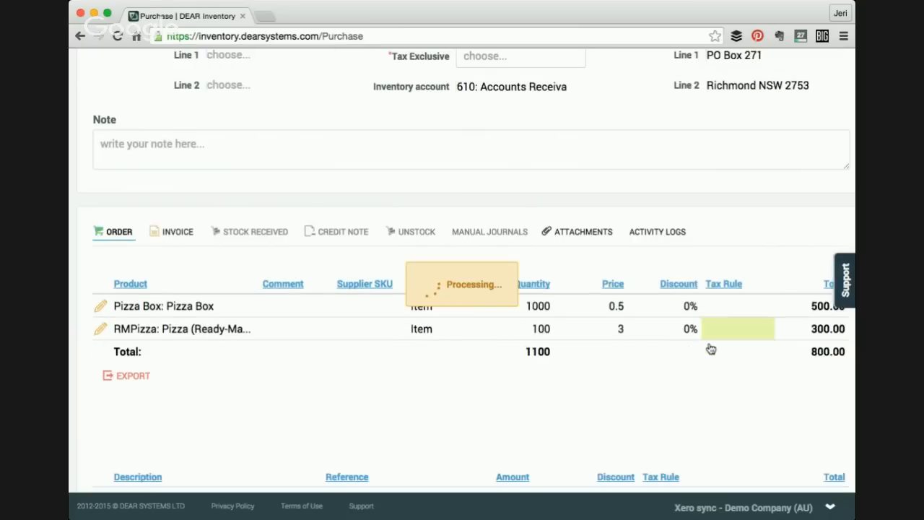
{"action": "scroll", "coordinate": [631, 433], "scroll_direction": "up", "scroll_amount": 3}
{"action": "scroll", "coordinate": [631, 433], "scroll_direction": "down", "scroll_amount": 2}
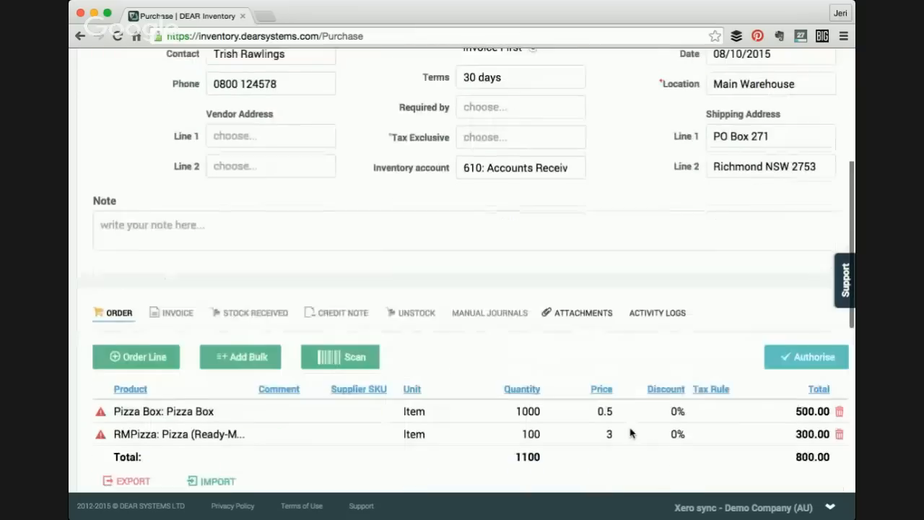
- Set the purchase order's Tax Exclusive rule to GST on Expenses
{"action": "scroll", "coordinate": [632, 433], "scroll_direction": "up", "scroll_amount": 2}
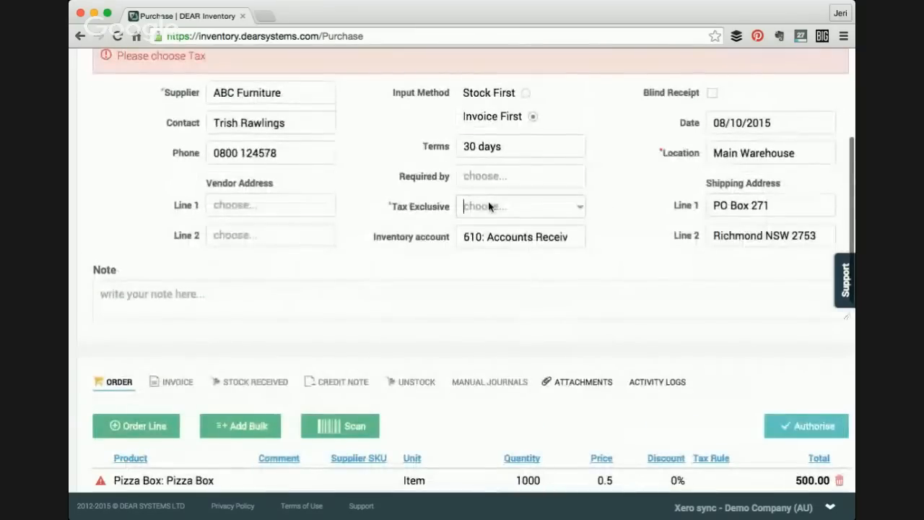
{"action": "left_click", "coordinate": [580, 207]}
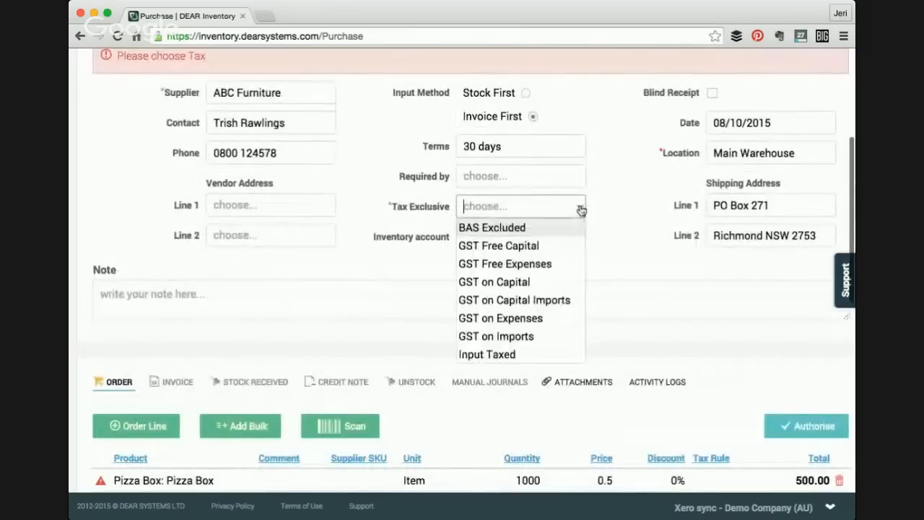
{"action": "left_click", "coordinate": [518, 264]}
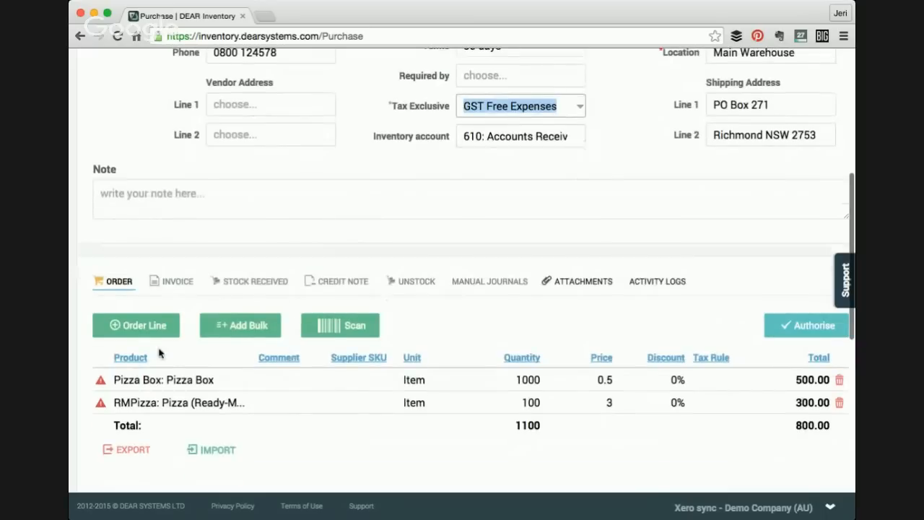
{"action": "left_click", "coordinate": [581, 154]}
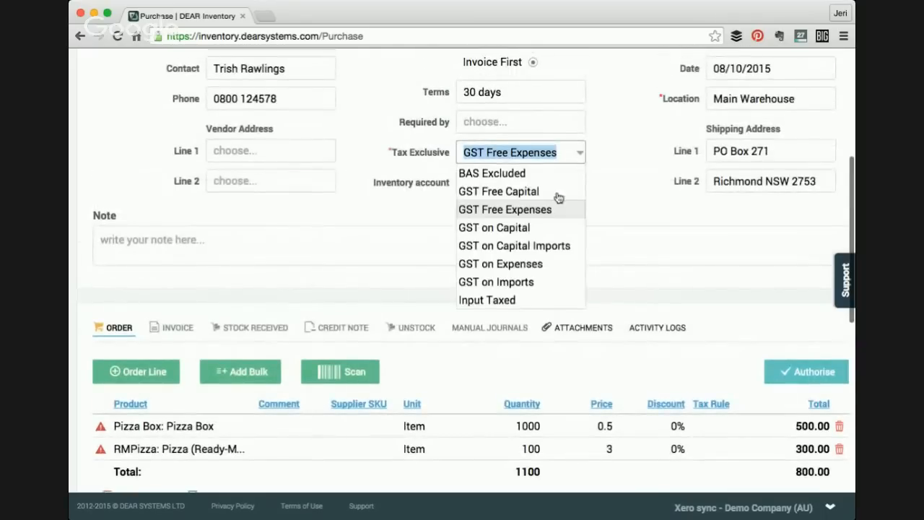
{"action": "left_click", "coordinate": [518, 263]}
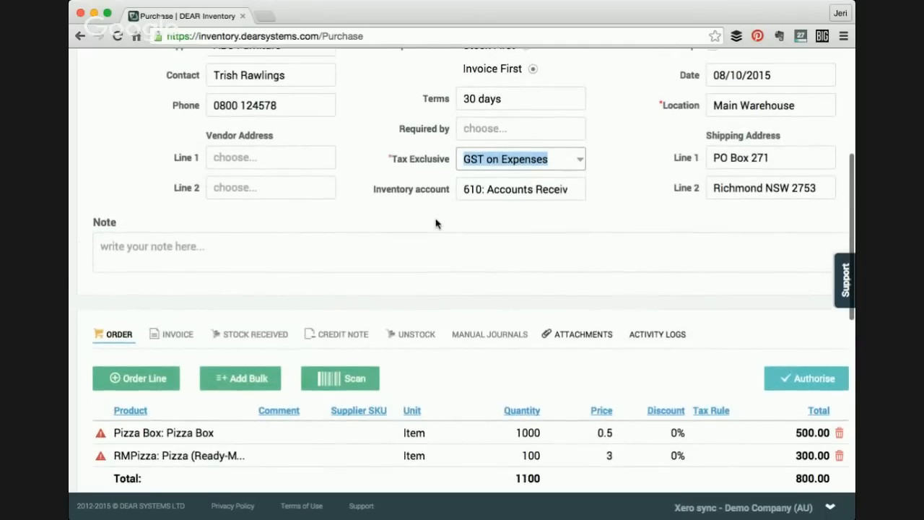
- Try to authorise the purchase order
{"action": "scroll", "coordinate": [435, 186], "scroll_direction": "down", "scroll_amount": 2}
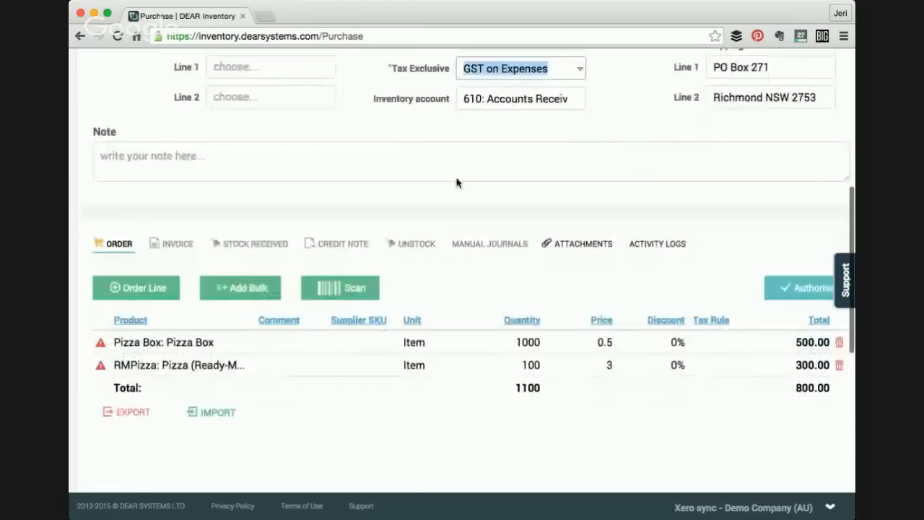
{"action": "left_click", "coordinate": [788, 287]}
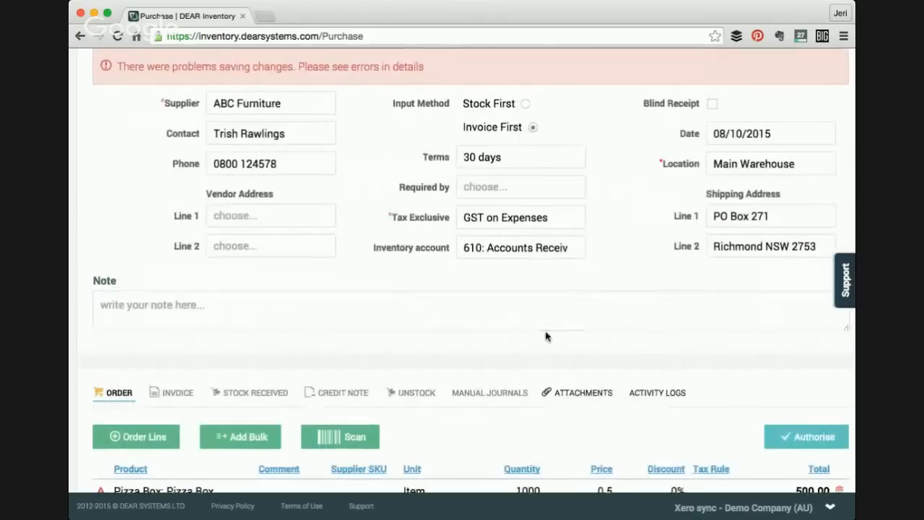
{"action": "scroll", "coordinate": [495, 285], "scroll_direction": "down", "scroll_amount": 5}
{"action": "scroll", "coordinate": [495, 284], "scroll_direction": "down", "scroll_amount": 2}
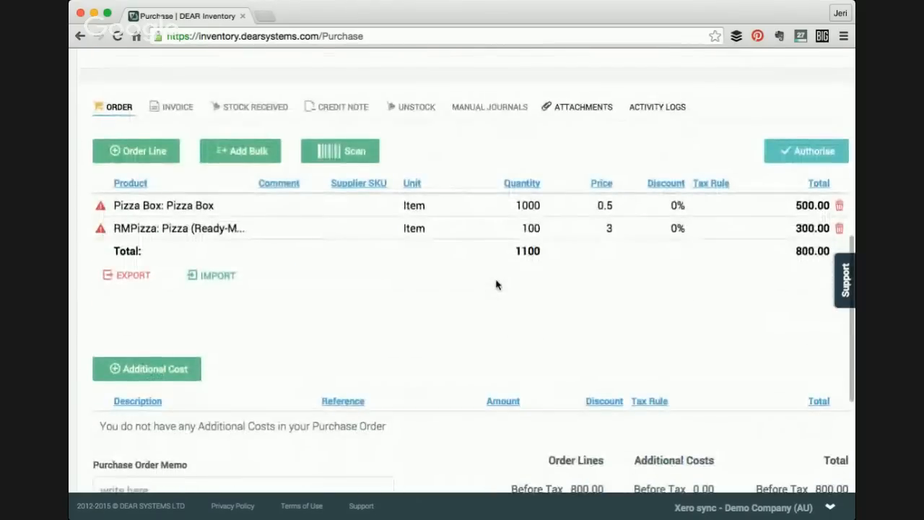
{"action": "scroll", "coordinate": [496, 284], "scroll_direction": "up", "scroll_amount": 6}
{"action": "scroll", "coordinate": [496, 284], "scroll_direction": "up", "scroll_amount": 3}
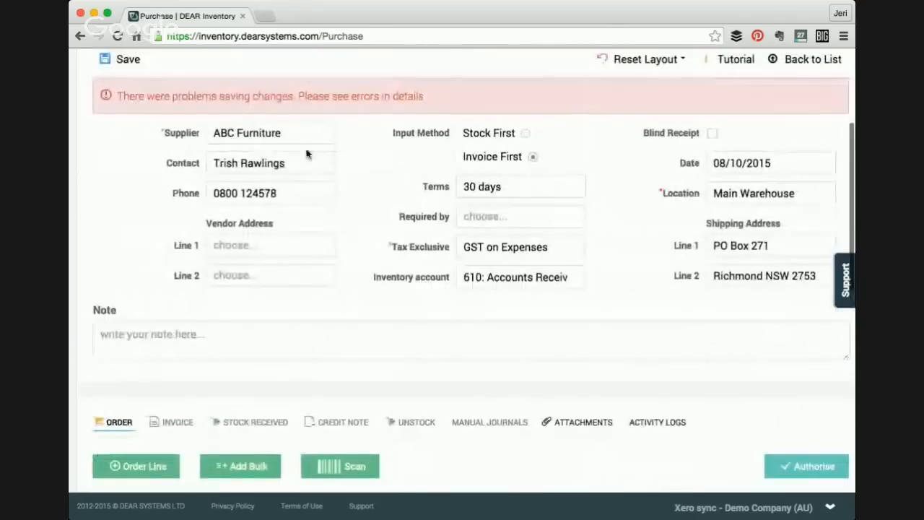
{"action": "scroll", "coordinate": [373, 233], "scroll_direction": "down", "scroll_amount": 1}
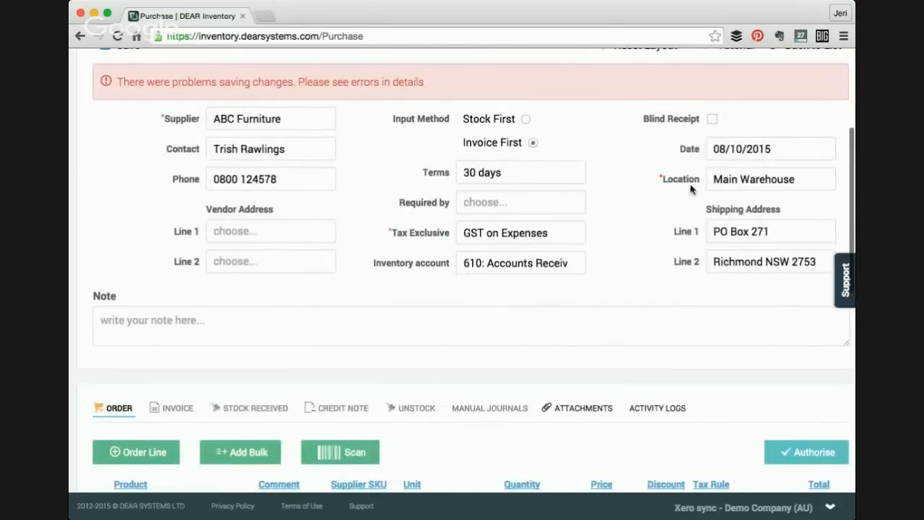
{"action": "left_click", "coordinate": [735, 186]}
{"action": "scroll", "coordinate": [735, 223], "scroll_direction": "down", "scroll_amount": 4}
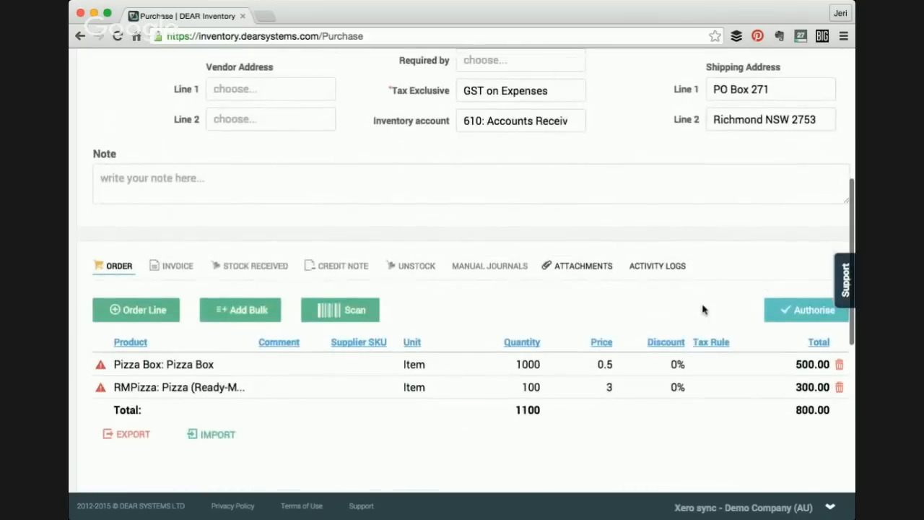
{"action": "left_click", "coordinate": [790, 311]}
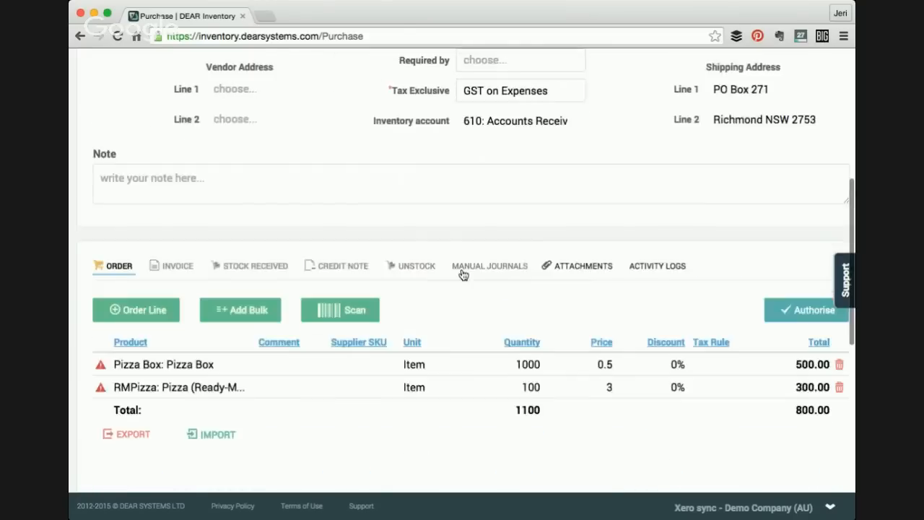
{"action": "scroll", "coordinate": [156, 365], "scroll_direction": "down", "scroll_amount": 4}
{"action": "scroll", "coordinate": [150, 360], "scroll_direction": "down", "scroll_amount": 1}
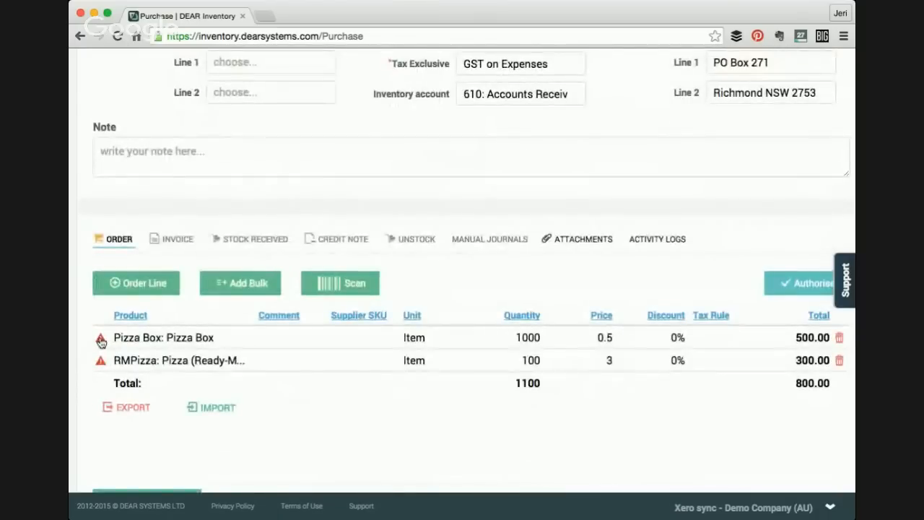
- Set the Pizza Box line's tax rule to GST on Expenses
{"action": "left_click", "coordinate": [739, 339]}
{"action": "left_click", "coordinate": [752, 340]}
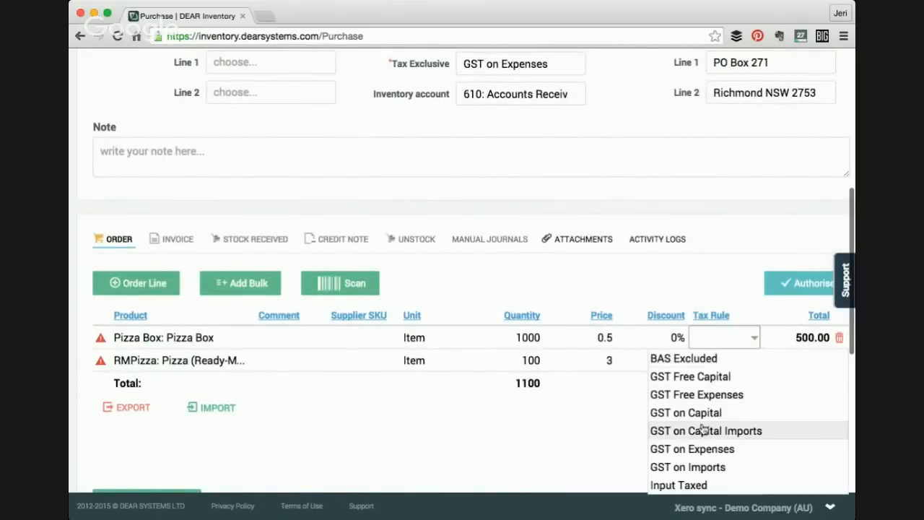
{"action": "left_click", "coordinate": [712, 445]}
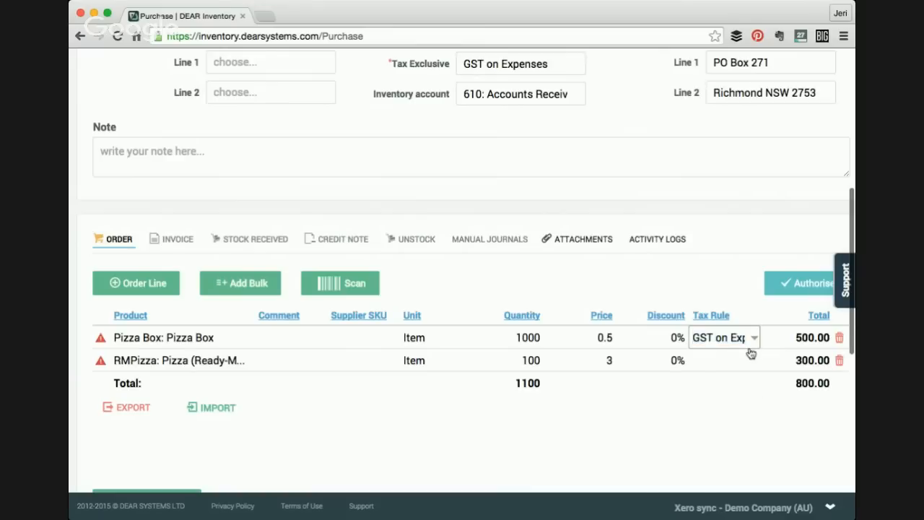
{"action": "left_click", "coordinate": [750, 350]}
{"action": "left_click", "coordinate": [750, 360]}
{"action": "left_click", "coordinate": [751, 347]}
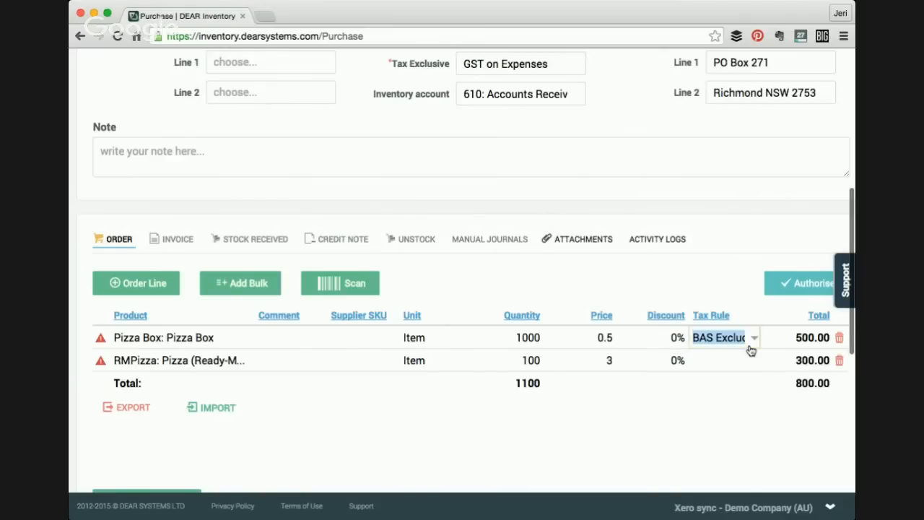
{"action": "left_click", "coordinate": [754, 340]}
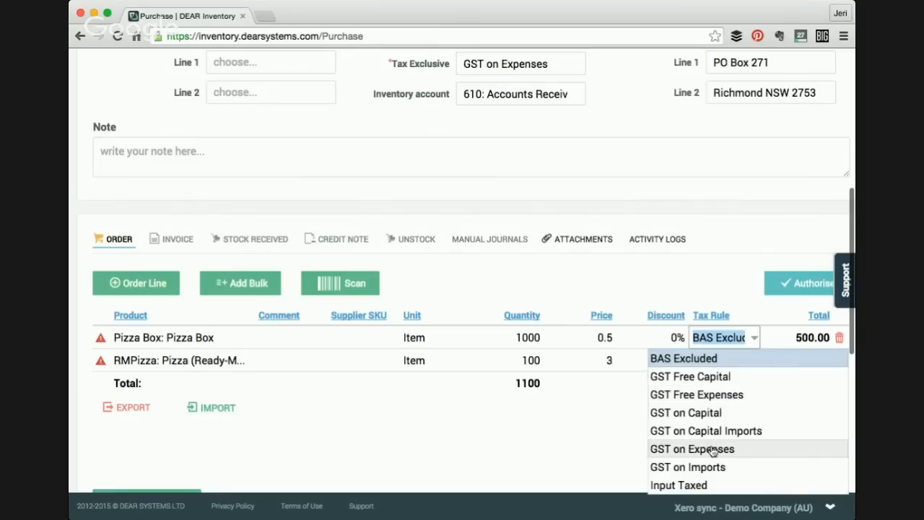
{"action": "left_click", "coordinate": [712, 449]}
- Set the Pizza (Ready-Made) line's tax rule to GST on Expenses and authorise the purchase order
{"action": "left_click", "coordinate": [753, 359]}
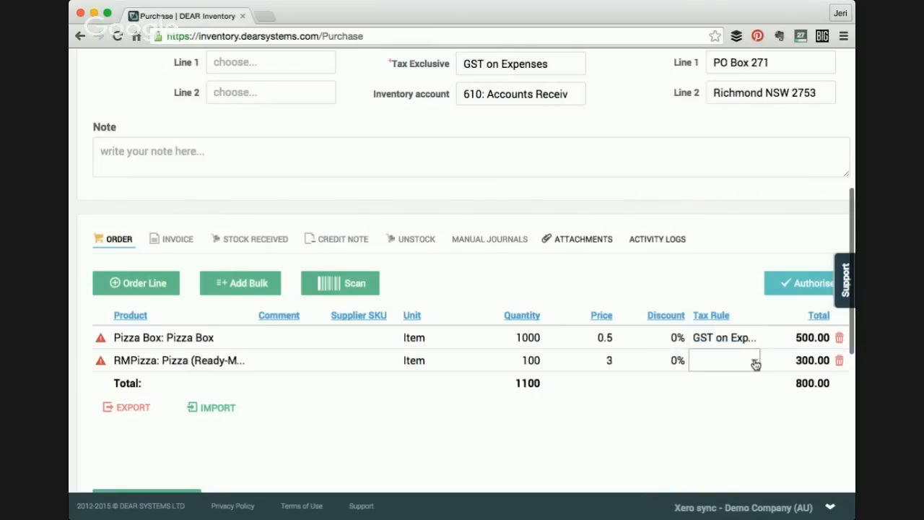
{"action": "left_click", "coordinate": [753, 362]}
{"action": "left_click", "coordinate": [707, 302]}
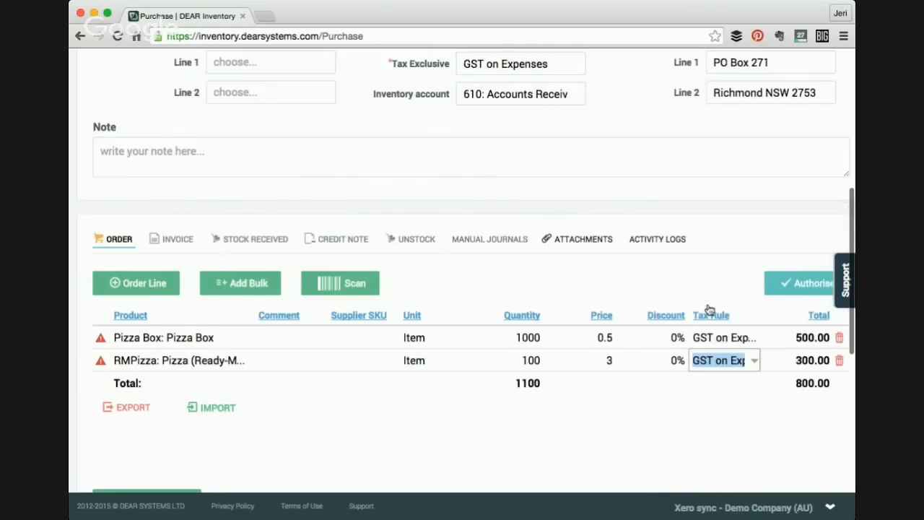
{"action": "left_click", "coordinate": [807, 282]}
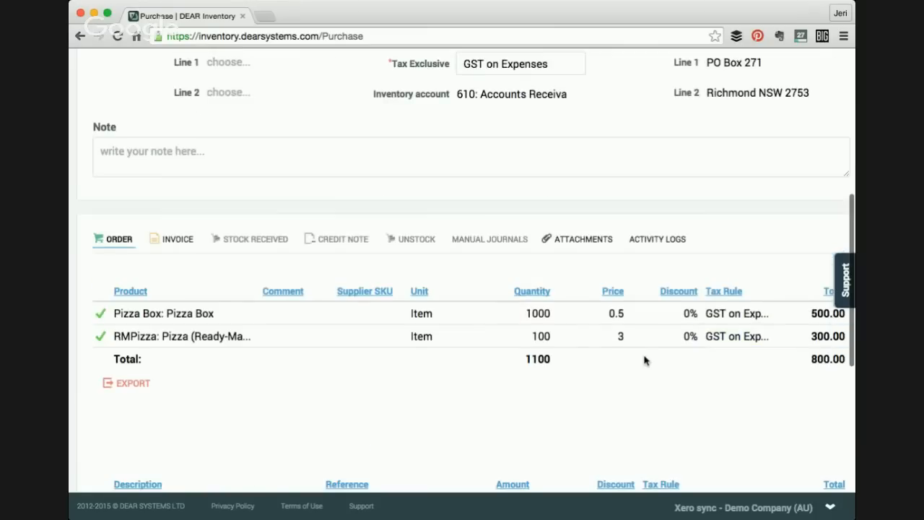
- Switch the input method to Stock First and copy the order lines into the stock received list
{"action": "scroll", "coordinate": [645, 360], "scroll_direction": "down", "scroll_amount": 1}
{"action": "scroll", "coordinate": [643, 361], "scroll_direction": "up", "scroll_amount": 3}
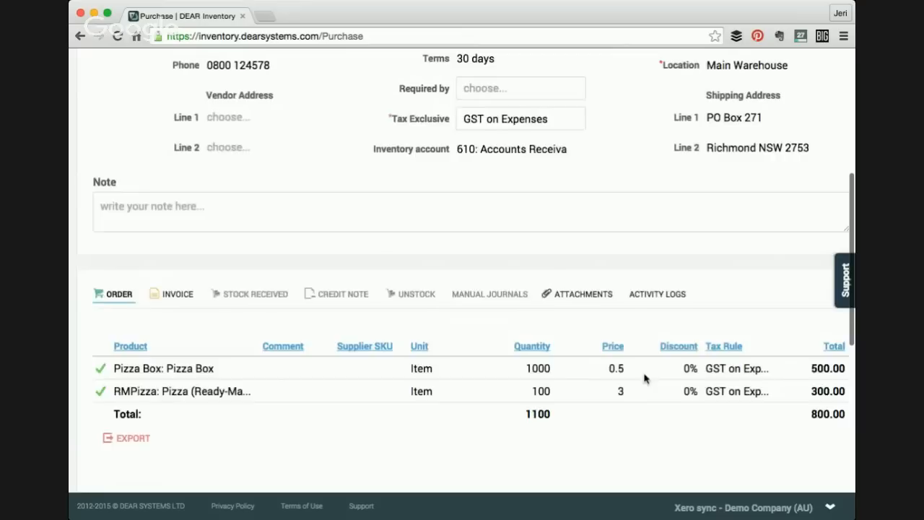
{"action": "scroll", "coordinate": [644, 377], "scroll_direction": "up", "scroll_amount": 3}
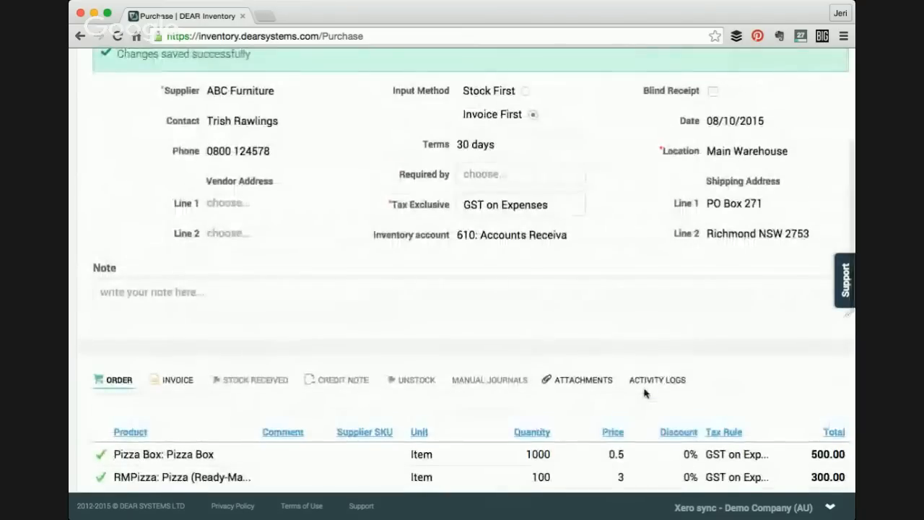
{"action": "scroll", "coordinate": [644, 393], "scroll_direction": "down", "scroll_amount": 3}
{"action": "scroll", "coordinate": [392, 305], "scroll_direction": "up", "scroll_amount": 3}
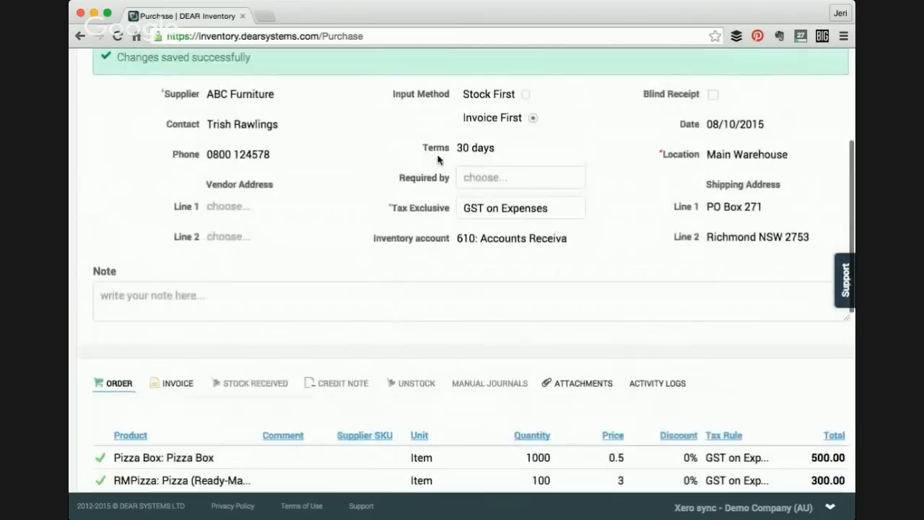
{"action": "left_click", "coordinate": [525, 94]}
{"action": "scroll", "coordinate": [313, 207], "scroll_direction": "down", "scroll_amount": 4}
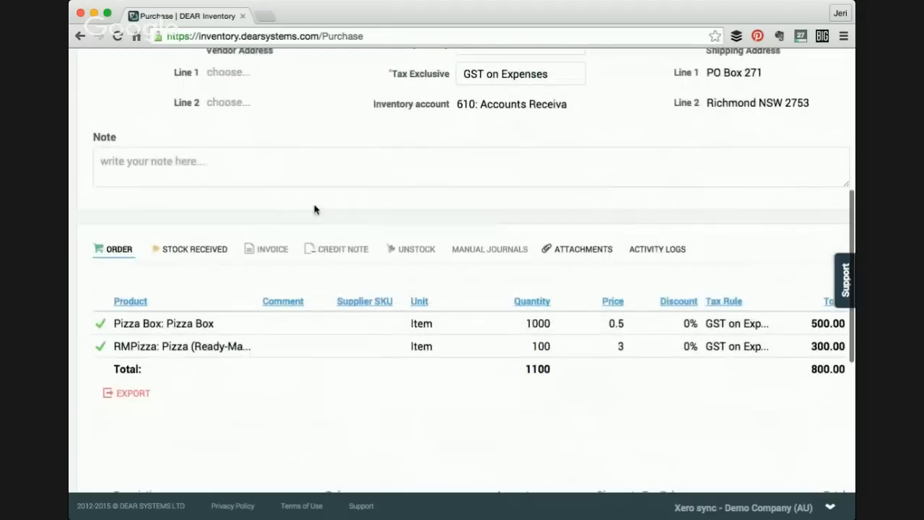
{"action": "left_click", "coordinate": [202, 250]}
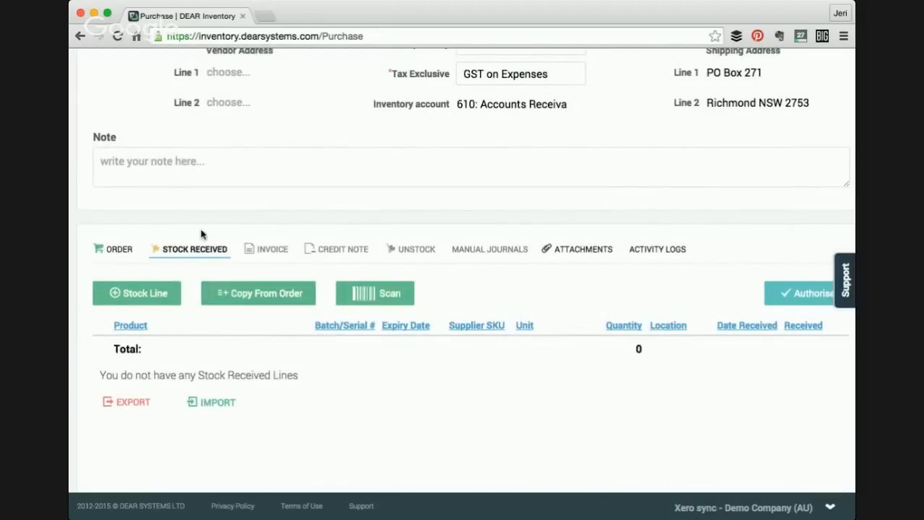
{"action": "left_click", "coordinate": [271, 299]}
{"action": "scroll", "coordinate": [271, 298], "scroll_direction": "down", "scroll_amount": 2}
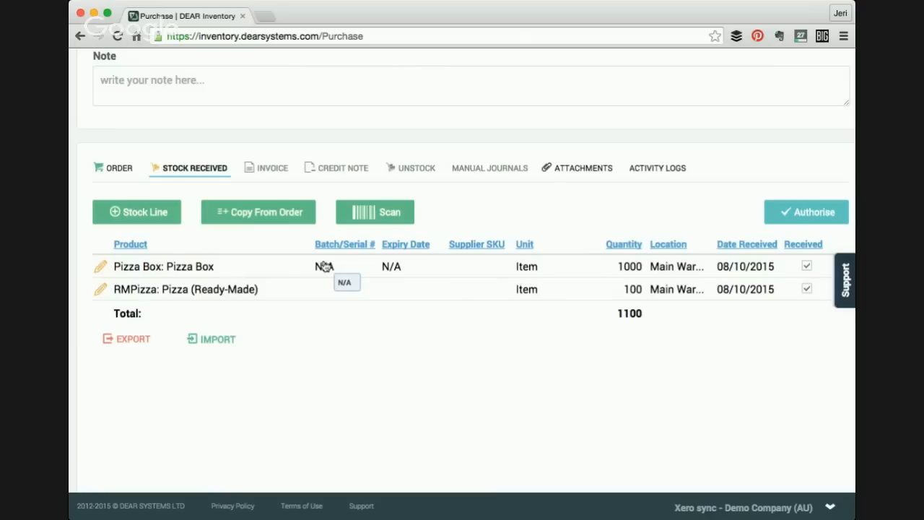
- Enter batch number OCT15 for the Pizza (Ready-Made) stock received line
{"action": "left_click", "coordinate": [337, 298]}
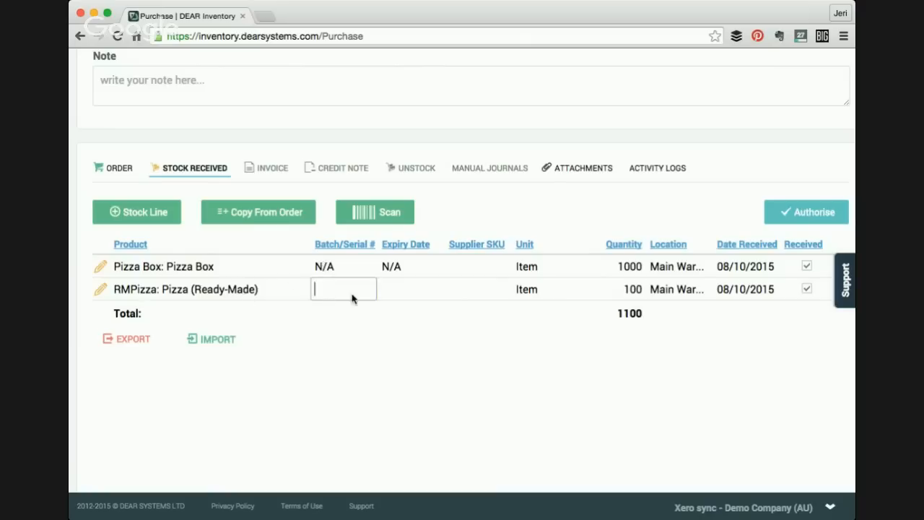
{"action": "left_click", "coordinate": [406, 291]}
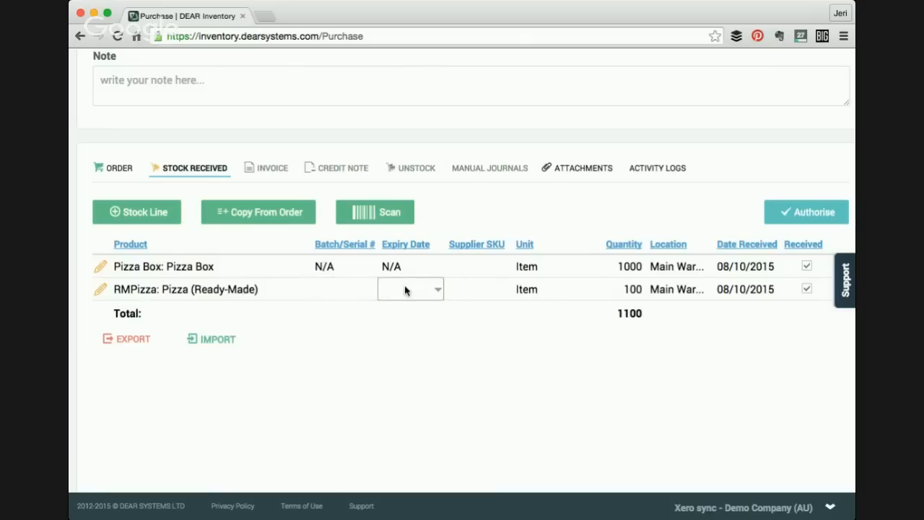
{"action": "left_click", "coordinate": [351, 290]}
{"action": "left_click", "coordinate": [406, 289]}
{"action": "scroll", "coordinate": [393, 348], "scroll_direction": "down", "scroll_amount": 1}
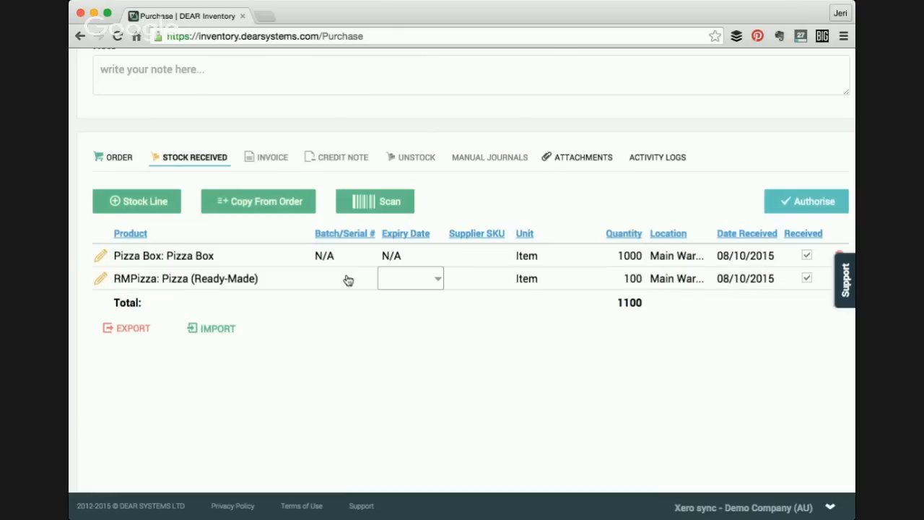
{"action": "left_click", "coordinate": [346, 280]}
{"action": "scroll", "coordinate": [347, 281], "scroll_direction": "up", "scroll_amount": 5}
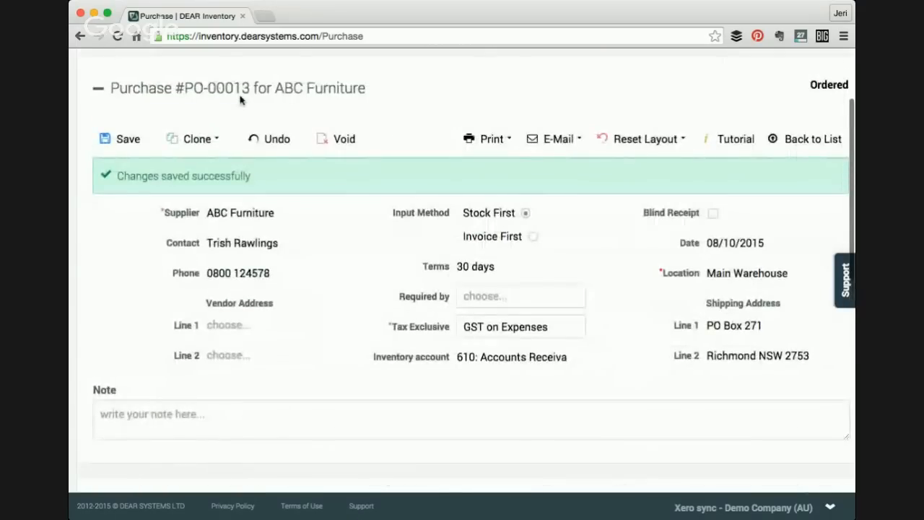
{"action": "scroll", "coordinate": [241, 100], "scroll_direction": "down", "scroll_amount": 3}
{"action": "scroll", "coordinate": [336, 270], "scroll_direction": "down", "scroll_amount": 1}
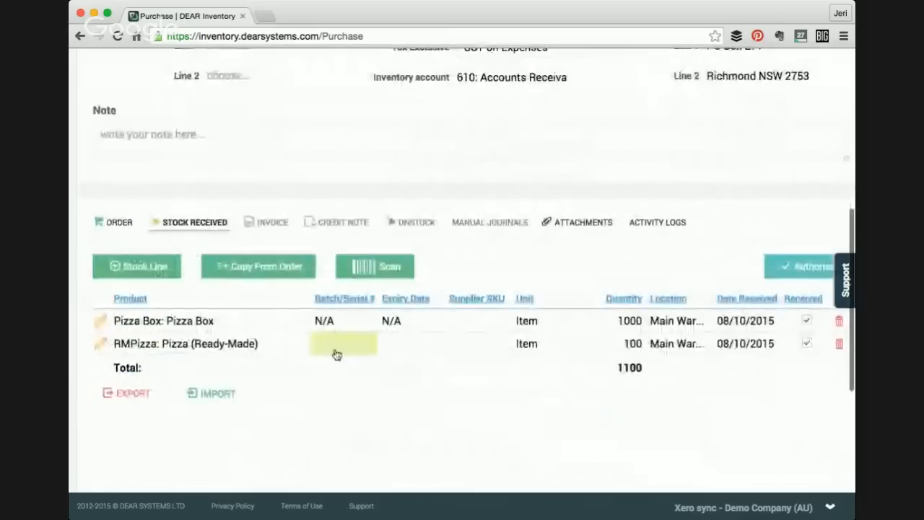
{"action": "left_click", "coordinate": [335, 349]}
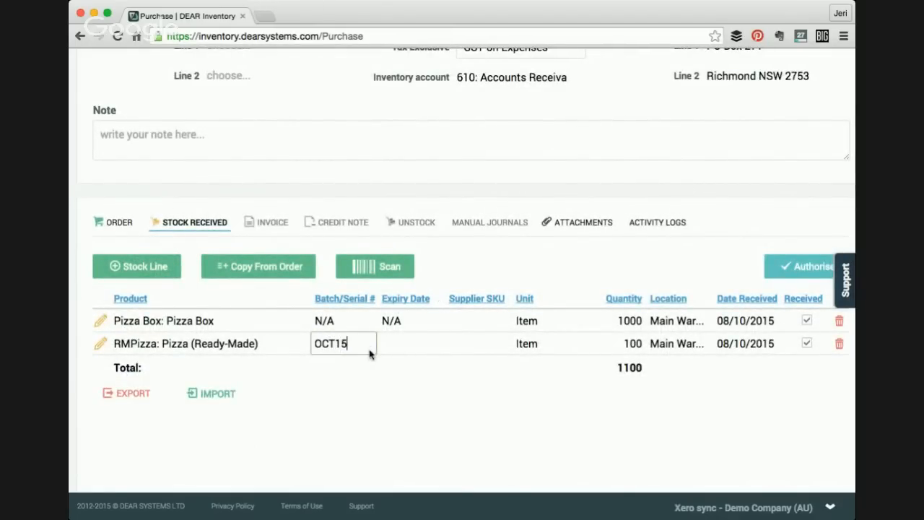
- Set the Pizza (Ready-Made) line's expiry date to 29 October 2015
{"action": "left_click", "coordinate": [407, 353]}
{"action": "left_click", "coordinate": [438, 345]}
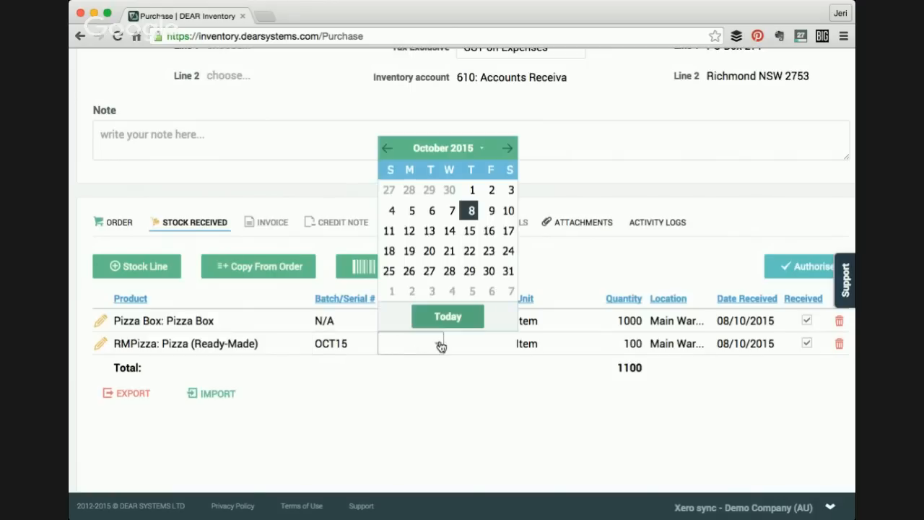
{"action": "left_click", "coordinate": [470, 271]}
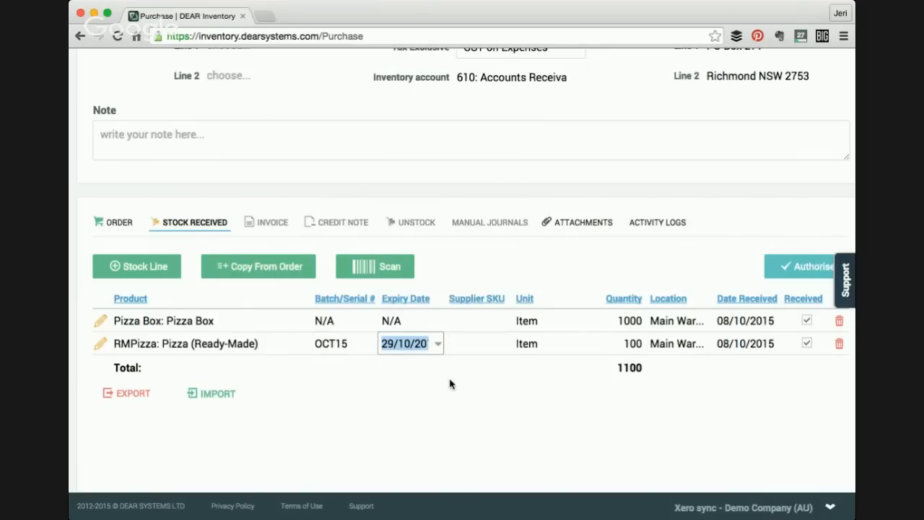
{"action": "scroll", "coordinate": [450, 383], "scroll_direction": "down", "scroll_amount": 1}
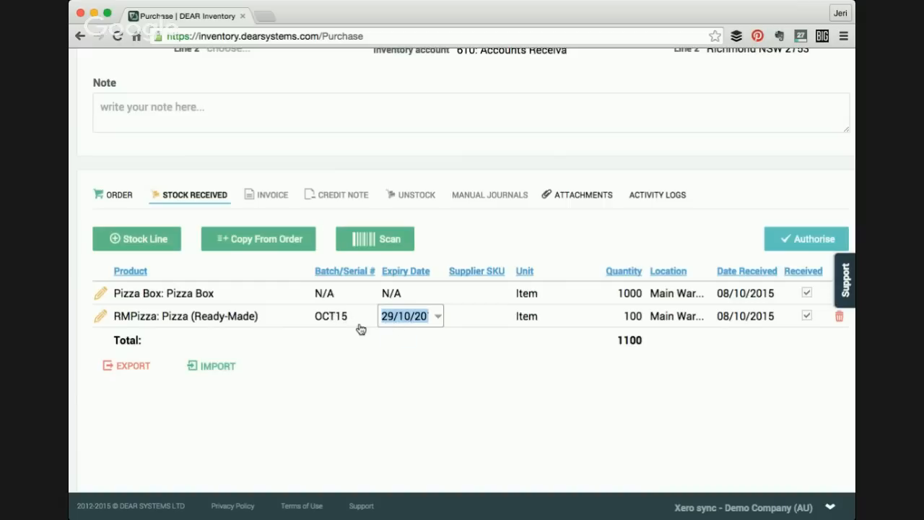
- Re-pick the Pizza (Ready-Made) expiry date of 29/10/2015 and authorise the stock received
{"action": "scroll", "coordinate": [379, 377], "scroll_direction": "down", "scroll_amount": 1}
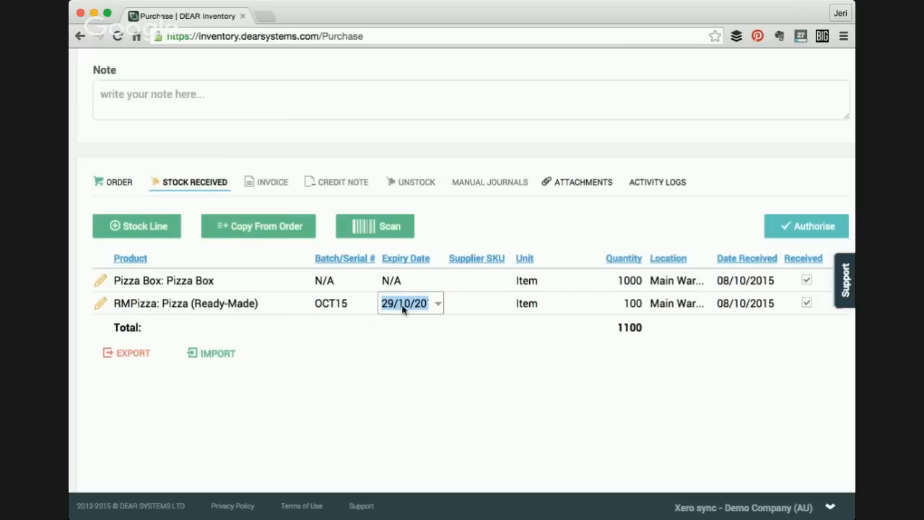
{"action": "key", "text": "BackSpace"}
{"action": "scroll", "coordinate": [403, 309], "scroll_direction": "down", "scroll_amount": 1}
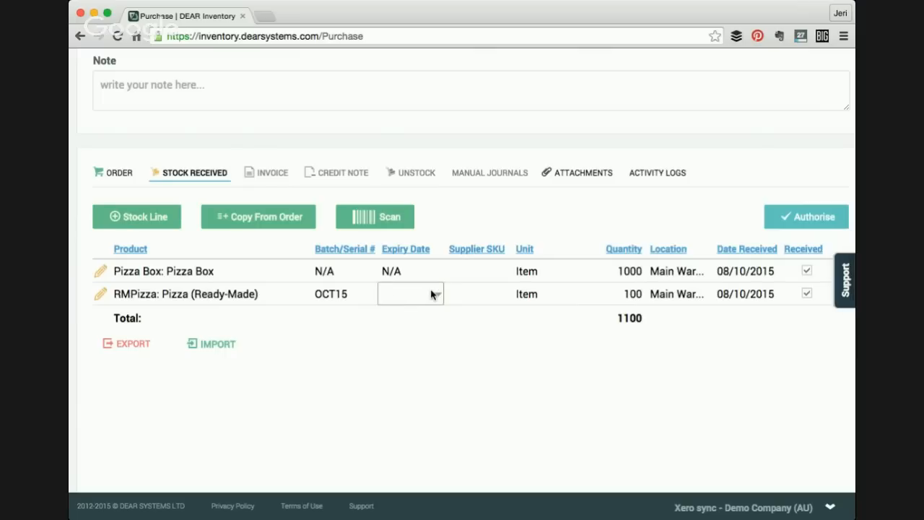
{"action": "left_click", "coordinate": [438, 296]}
{"action": "left_click", "coordinate": [469, 440]}
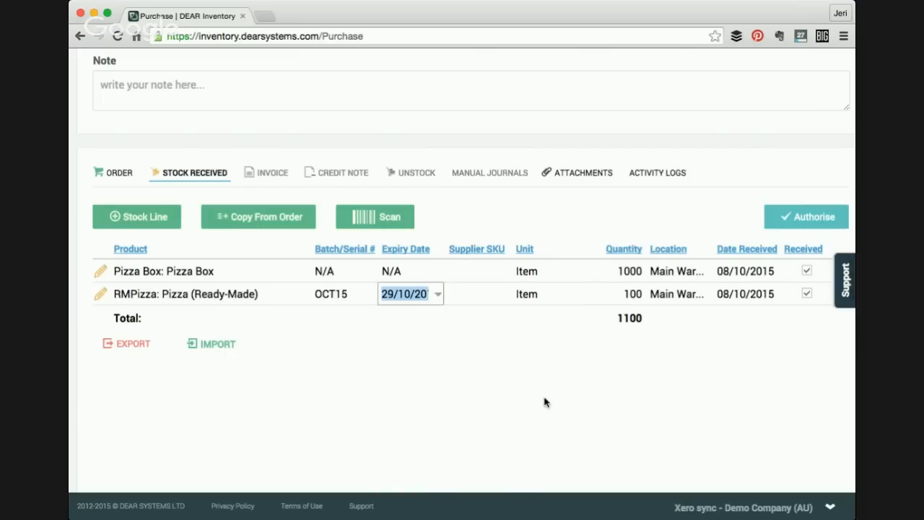
{"action": "left_click", "coordinate": [555, 396]}
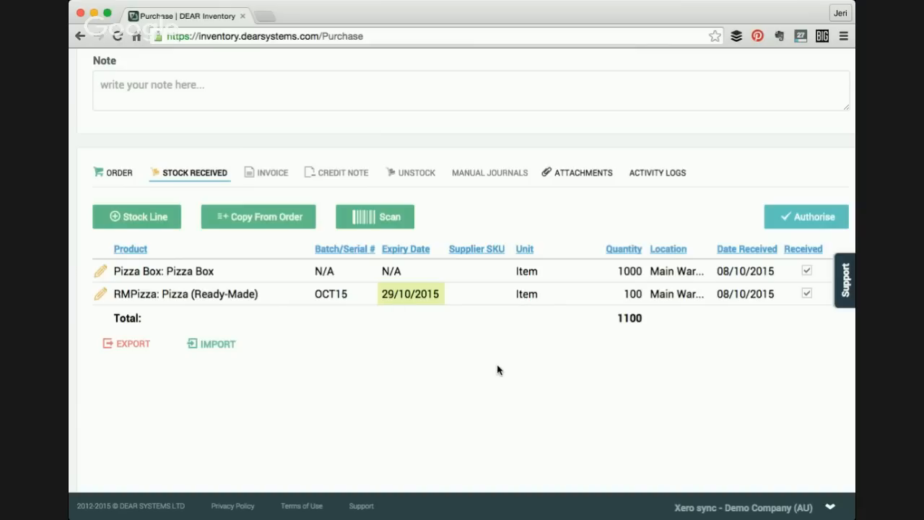
{"action": "scroll", "coordinate": [496, 369], "scroll_direction": "up", "scroll_amount": 1}
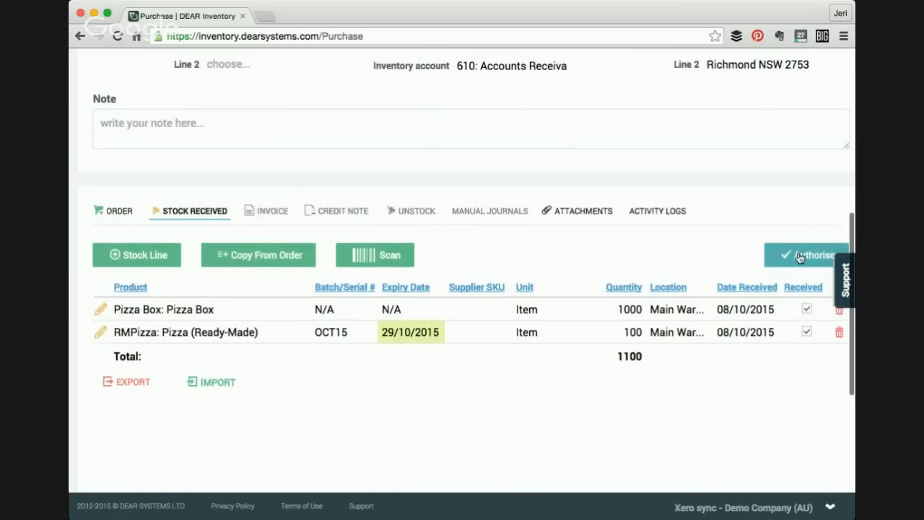
{"action": "left_click", "coordinate": [799, 257]}
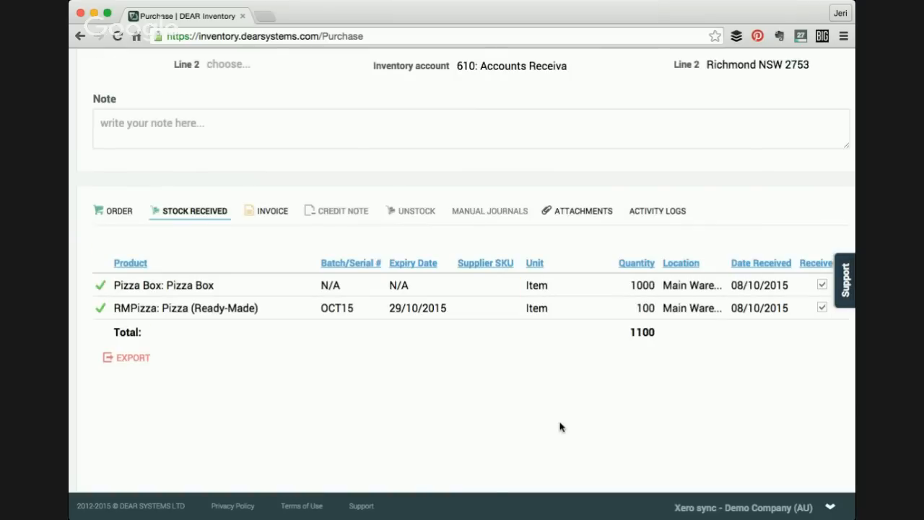
- Open the invoice and enter invoice number 1234, invoice date 08/10/2015 and total 880.00
{"action": "left_click", "coordinate": [264, 214]}
{"action": "left_click", "coordinate": [227, 265]}
{"action": "type", "text": "1234"}
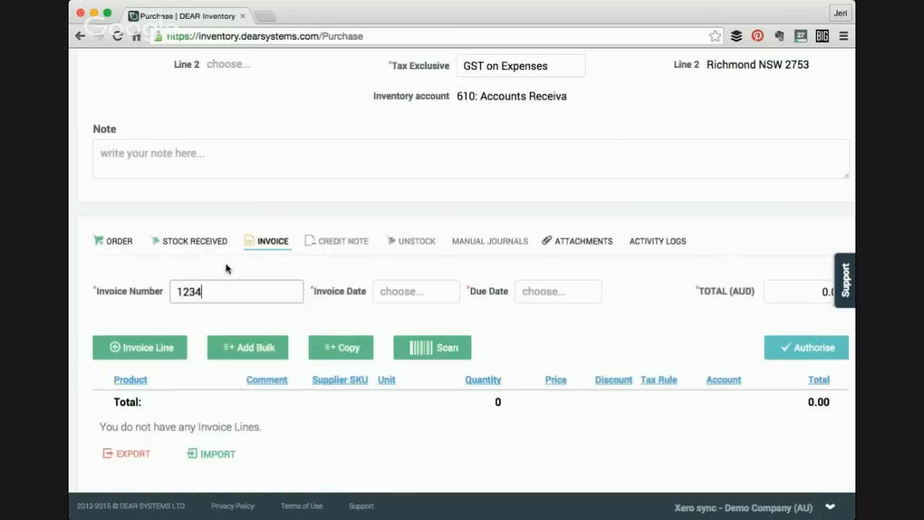
{"action": "key", "text": "Tab"}
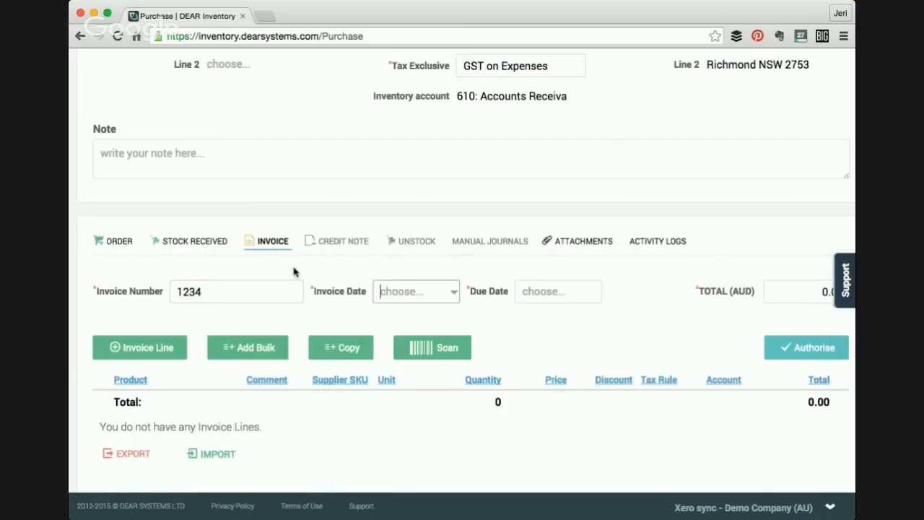
{"action": "left_click", "coordinate": [457, 290]}
{"action": "left_click", "coordinate": [465, 381]}
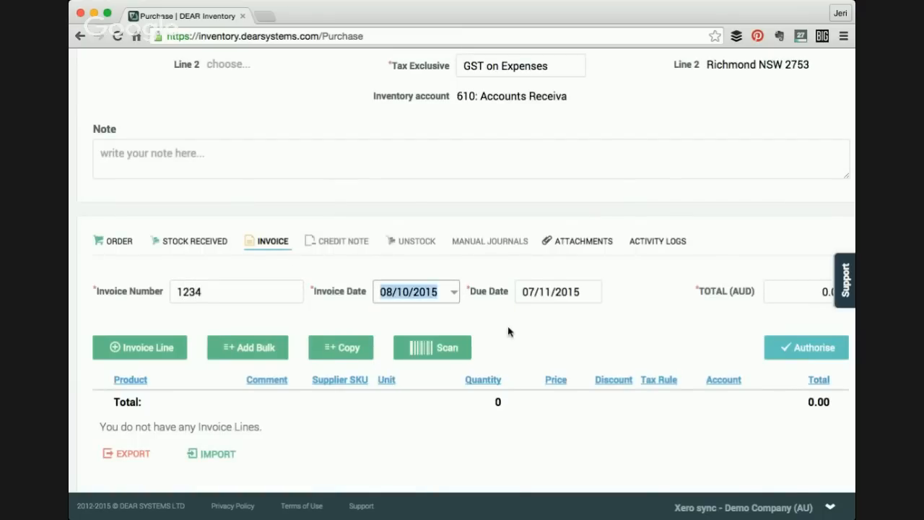
{"action": "left_click", "coordinate": [787, 298]}
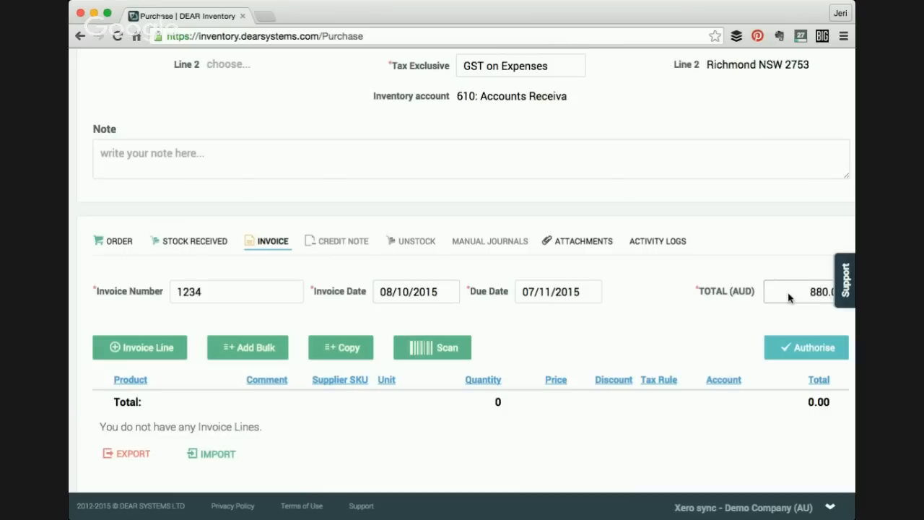
- Copy the order lines into the invoice and authorise the invoice
{"action": "scroll", "coordinate": [435, 324], "scroll_direction": "down", "scroll_amount": 4}
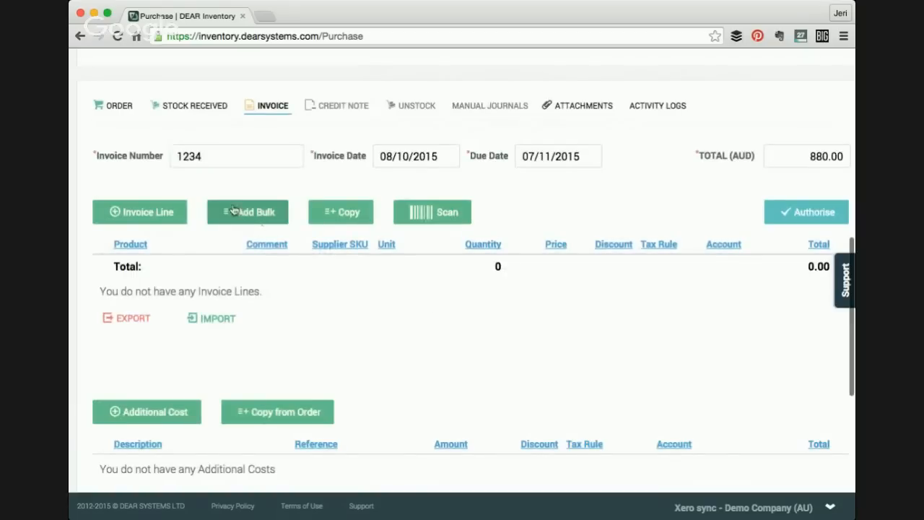
{"action": "left_click", "coordinate": [331, 212]}
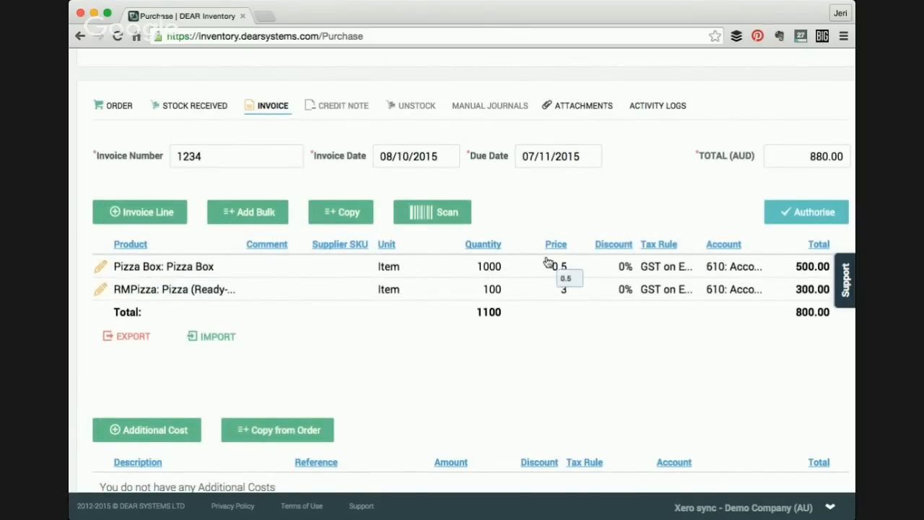
{"action": "scroll", "coordinate": [445, 315], "scroll_direction": "down", "scroll_amount": 1}
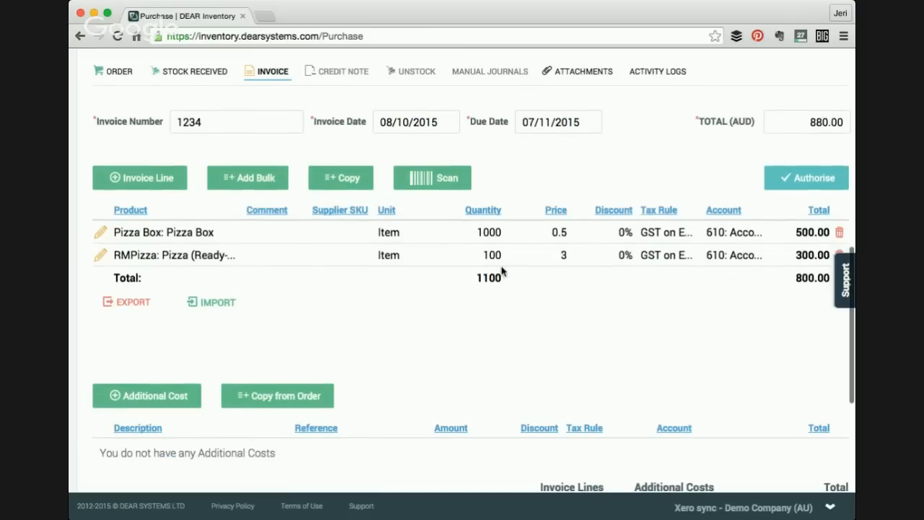
{"action": "scroll", "coordinate": [501, 268], "scroll_direction": "down", "scroll_amount": 1}
{"action": "scroll", "coordinate": [591, 231], "scroll_direction": "down", "scroll_amount": 1}
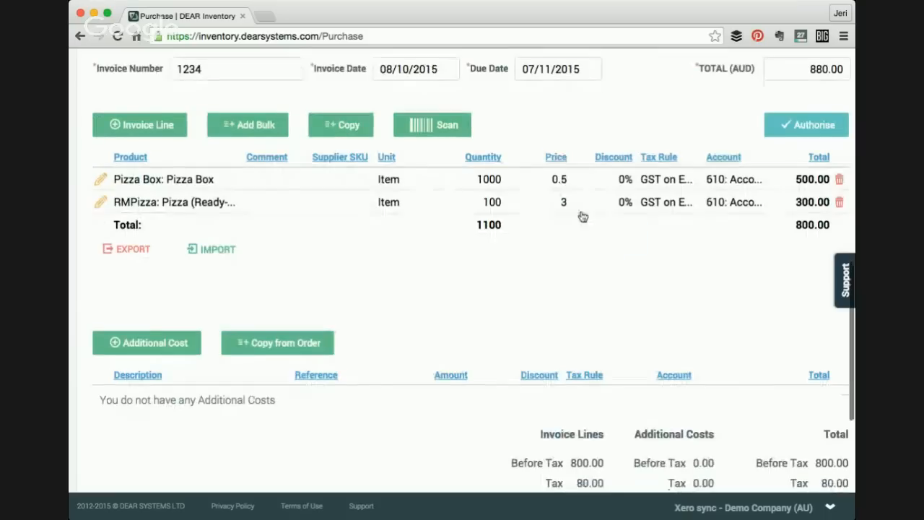
{"action": "scroll", "coordinate": [562, 226], "scroll_direction": "down", "scroll_amount": 2}
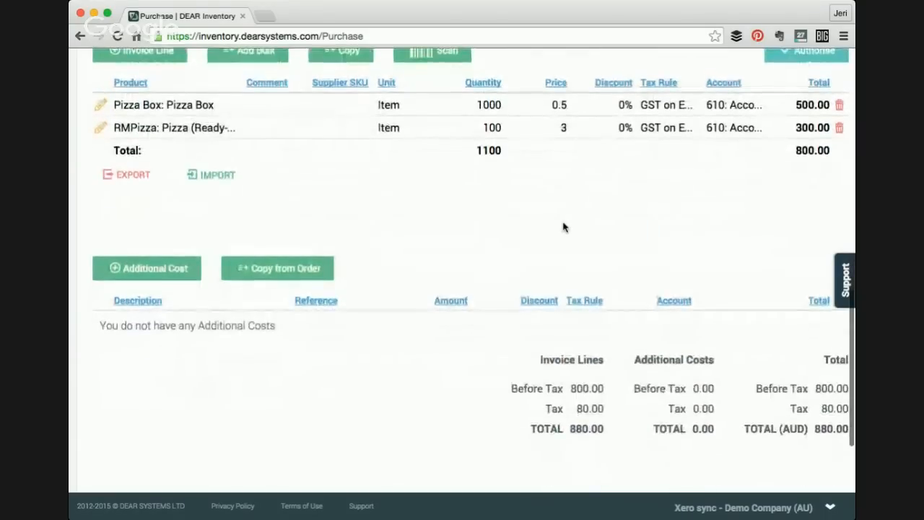
{"action": "scroll", "coordinate": [562, 228], "scroll_direction": "up", "scroll_amount": 6}
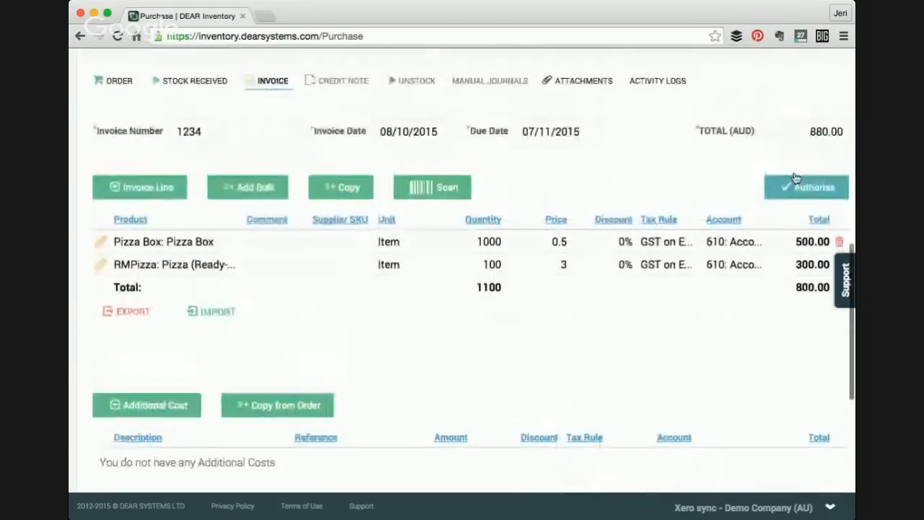
{"action": "left_click", "coordinate": [783, 265]}
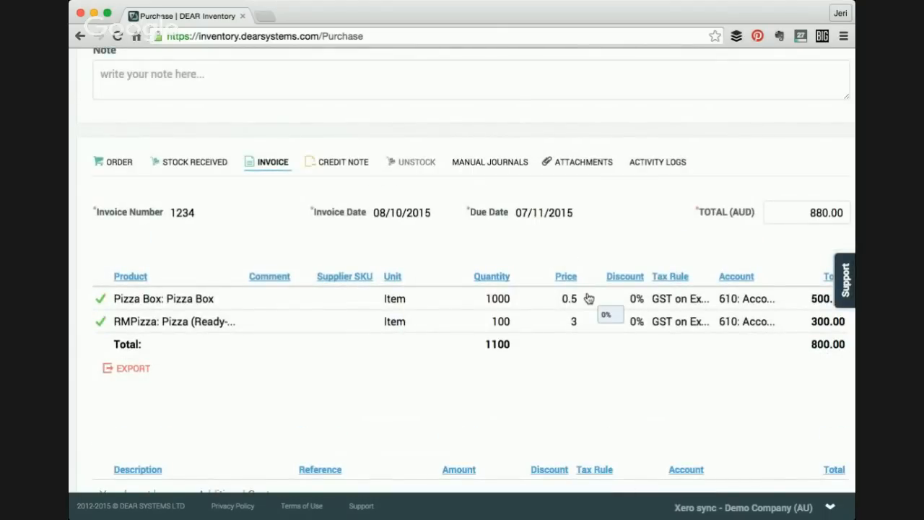
- Start a Xero sync of the pending products and invoices
{"action": "mouse_move", "coordinate": [801, 500]}
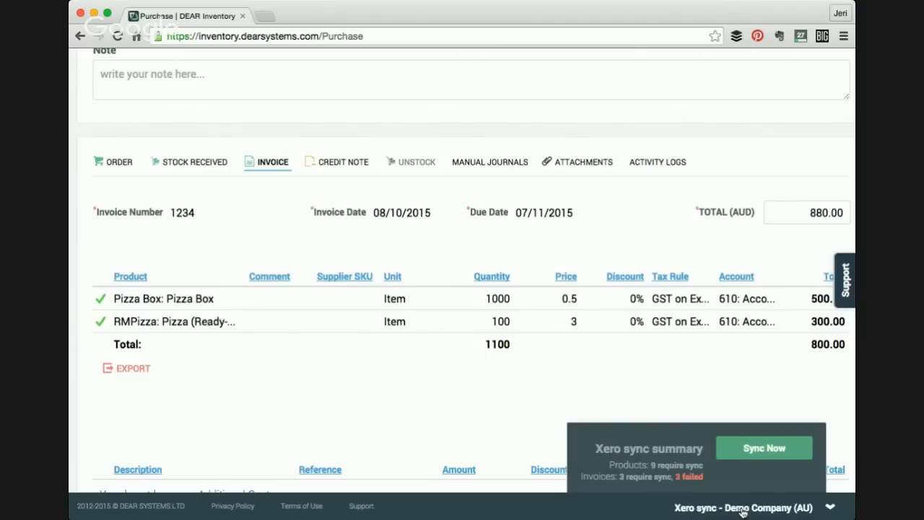
{"action": "left_click", "coordinate": [768, 454]}
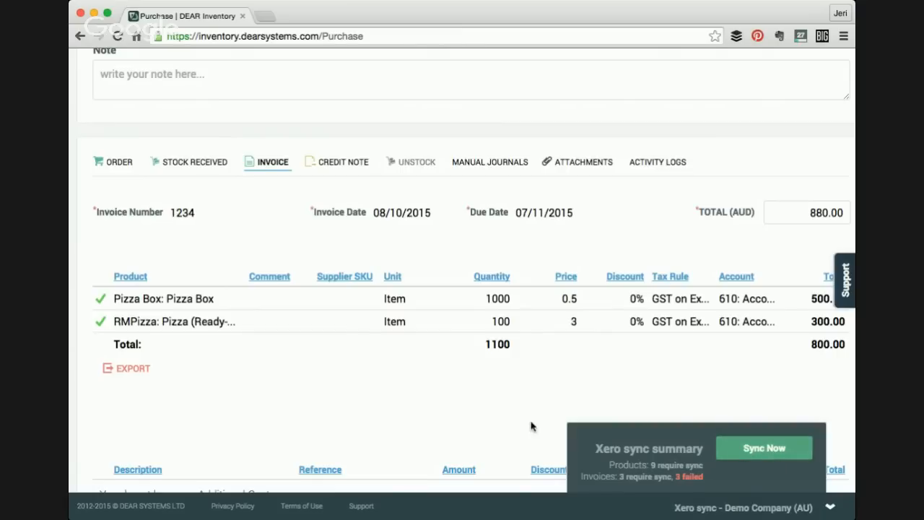
- Review the billed purchase order's invoice lines and totals
{"action": "scroll", "coordinate": [372, 386], "scroll_direction": "up", "scroll_amount": 3}
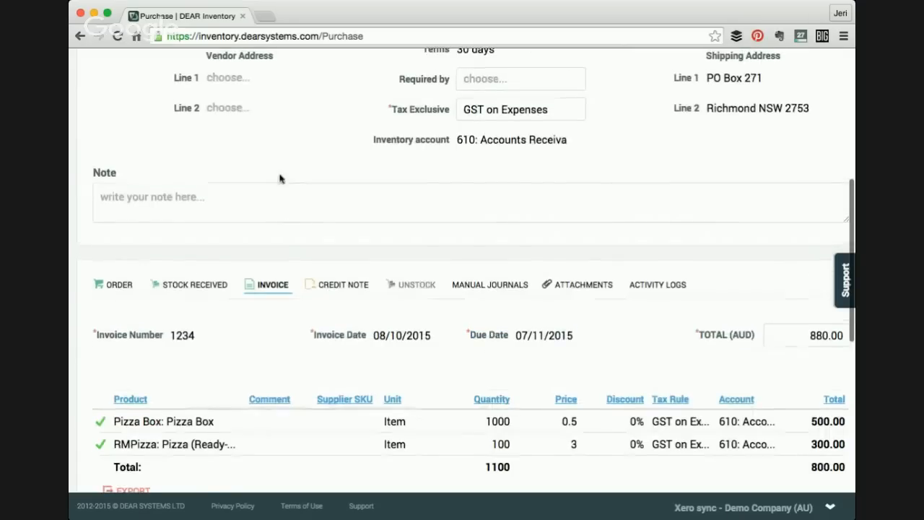
{"action": "scroll", "coordinate": [295, 289], "scroll_direction": "down", "scroll_amount": 1}
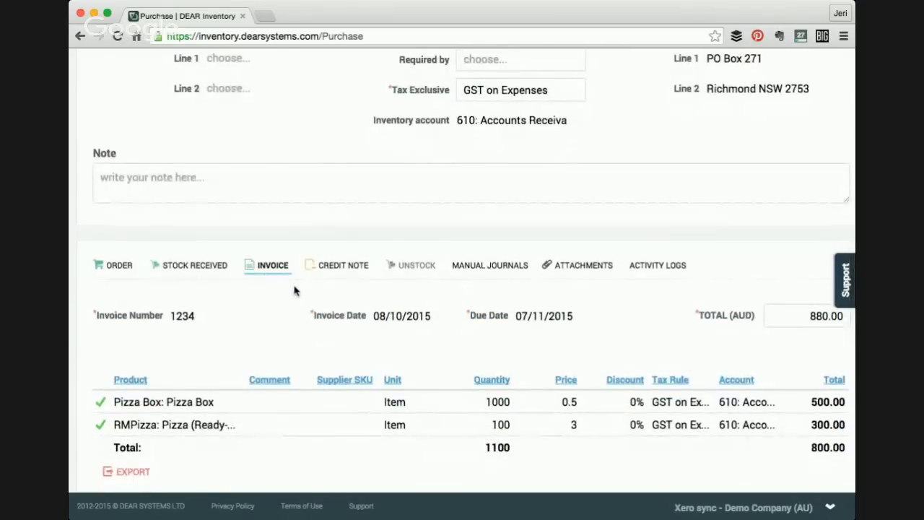
{"action": "scroll", "coordinate": [284, 334], "scroll_direction": "down", "scroll_amount": 3}
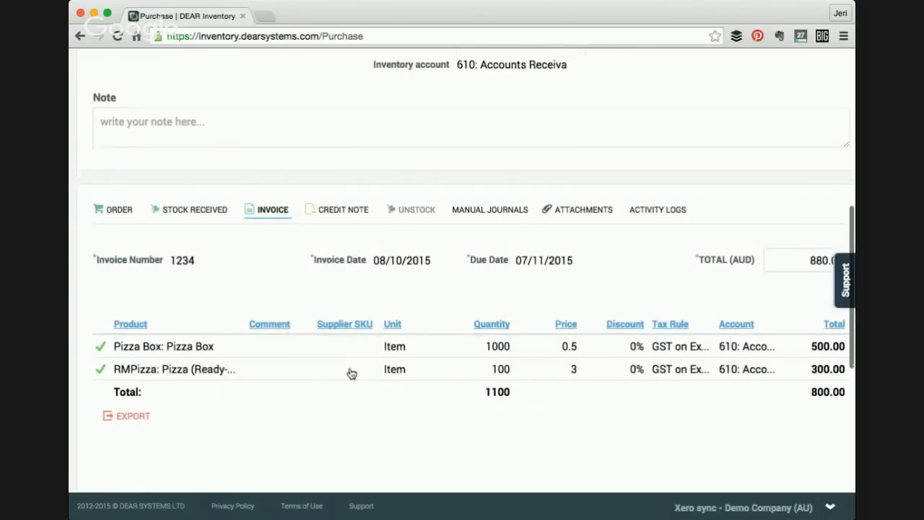
{"action": "scroll", "coordinate": [393, 404], "scroll_direction": "down", "scroll_amount": 2}
{"action": "scroll", "coordinate": [743, 422], "scroll_direction": "down", "scroll_amount": 2}
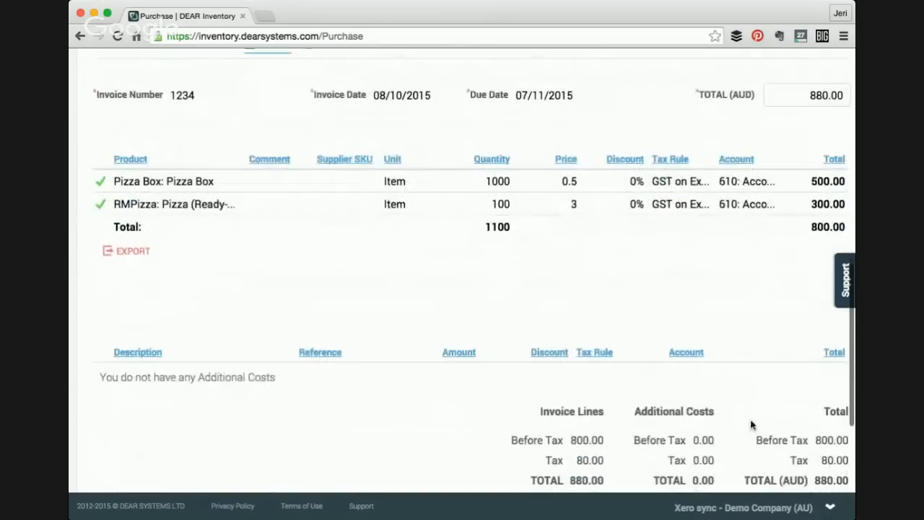
{"action": "scroll", "coordinate": [660, 385], "scroll_direction": "up", "scroll_amount": 2}
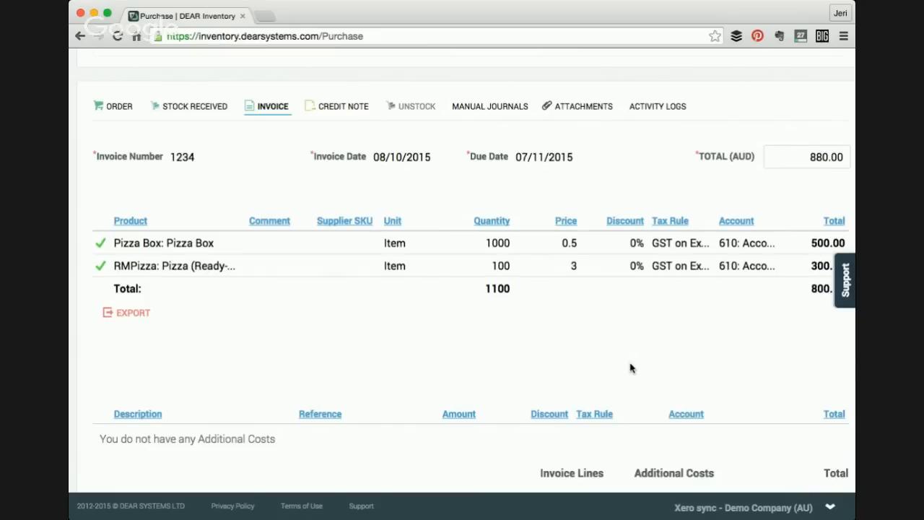
{"action": "scroll", "coordinate": [629, 368], "scroll_direction": "up", "scroll_amount": 1}
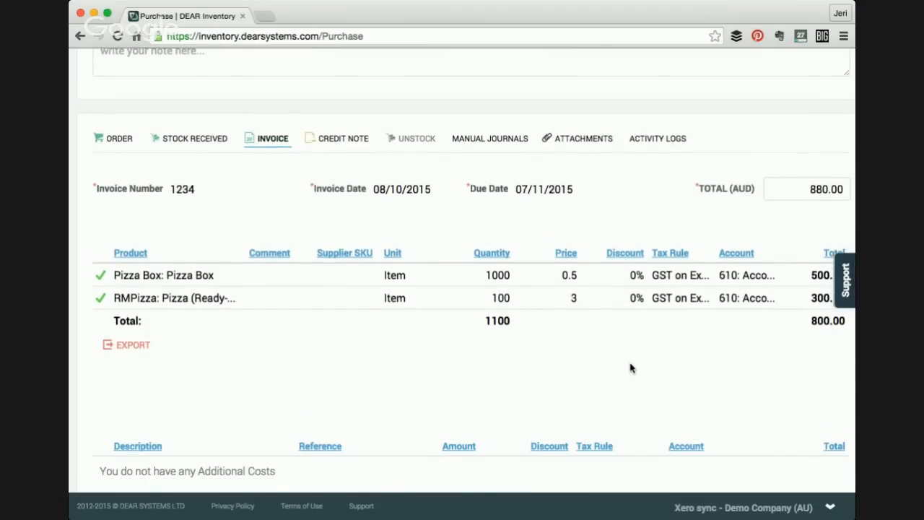
{"action": "scroll", "coordinate": [630, 368], "scroll_direction": "up", "scroll_amount": 5}
{"action": "scroll", "coordinate": [629, 368], "scroll_direction": "up", "scroll_amount": 7}
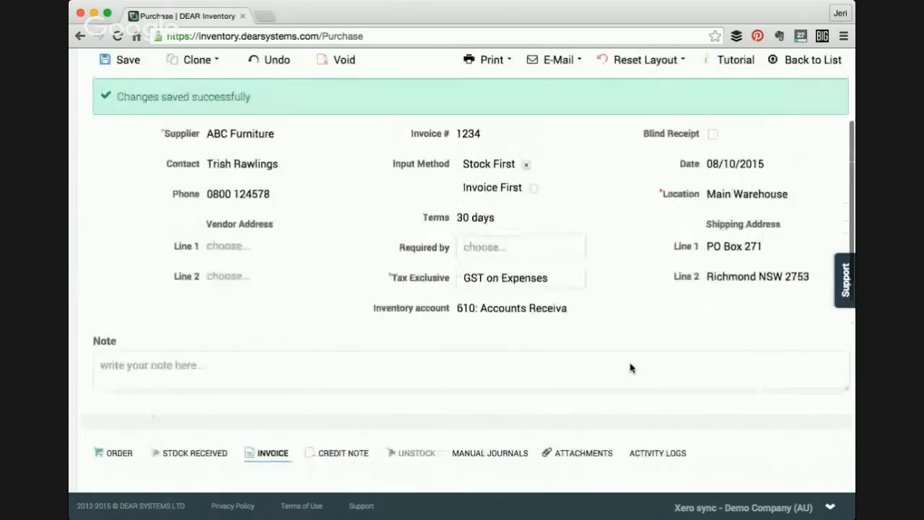
{"action": "scroll", "coordinate": [629, 368], "scroll_direction": "up", "scroll_amount": 2}
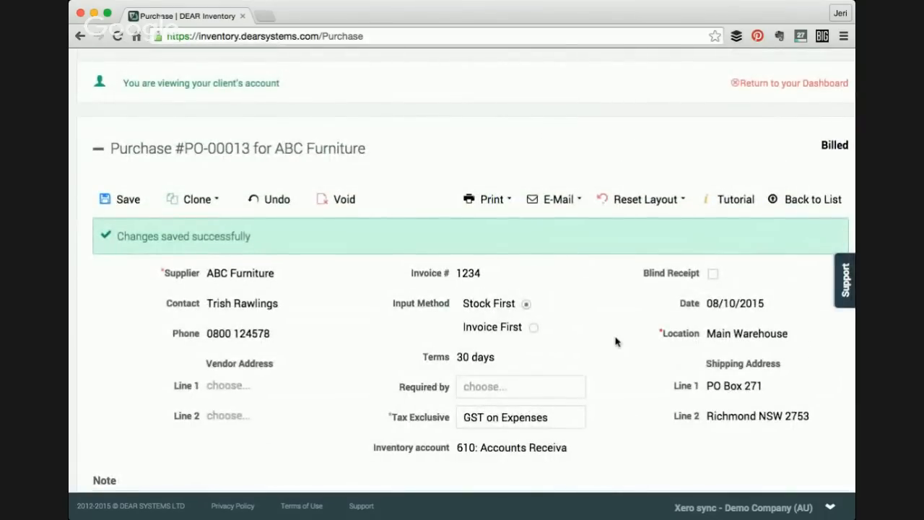
{"action": "scroll", "coordinate": [615, 341], "scroll_direction": "up", "scroll_amount": 2}
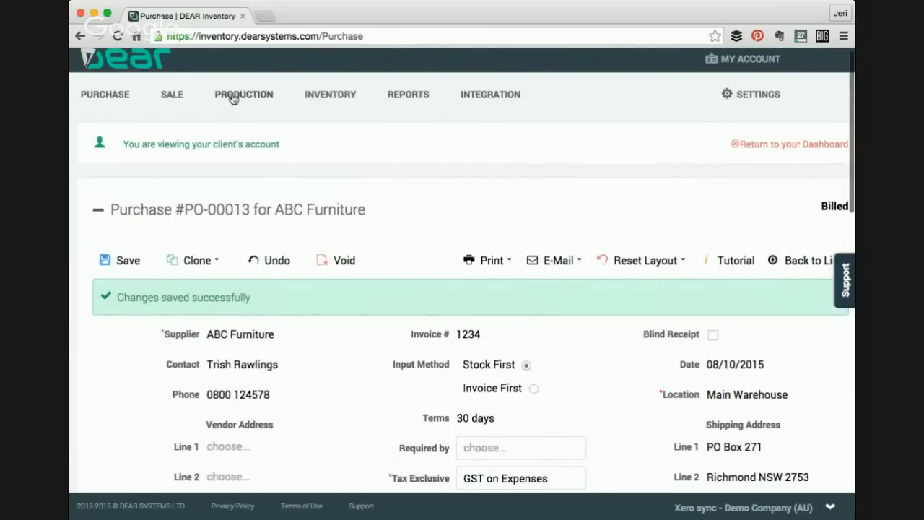
- Start a new finished goods assembly with location Main Warehouse
{"action": "left_click", "coordinate": [232, 98]}
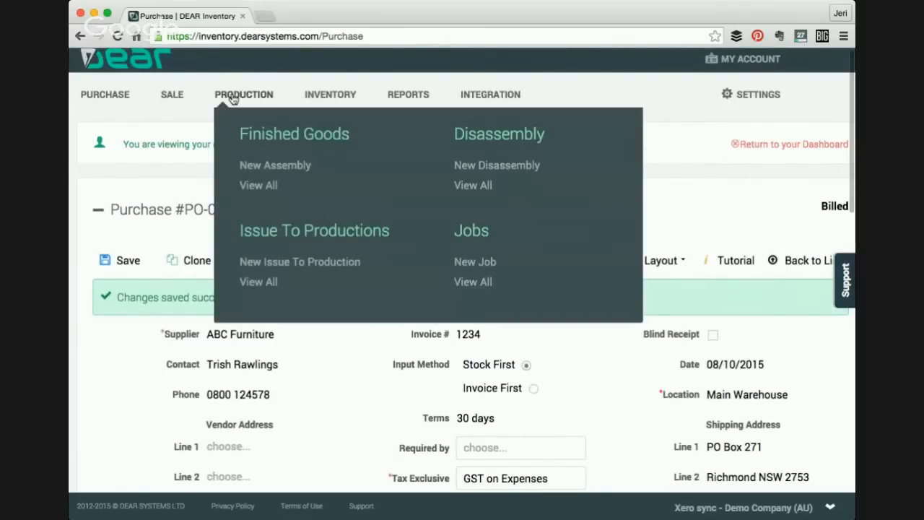
{"action": "left_click", "coordinate": [272, 166]}
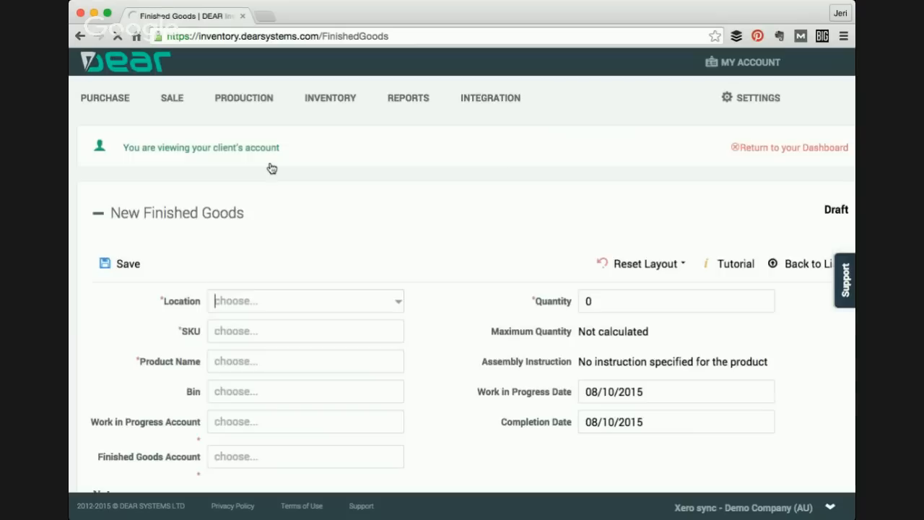
{"action": "scroll", "coordinate": [302, 236], "scroll_direction": "down", "scroll_amount": 2}
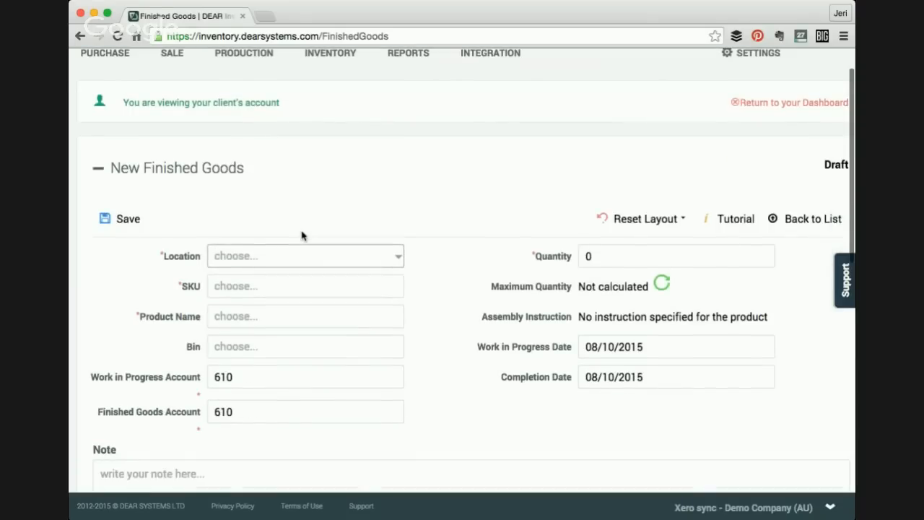
{"action": "left_click", "coordinate": [399, 258]}
{"action": "left_click", "coordinate": [365, 301]}
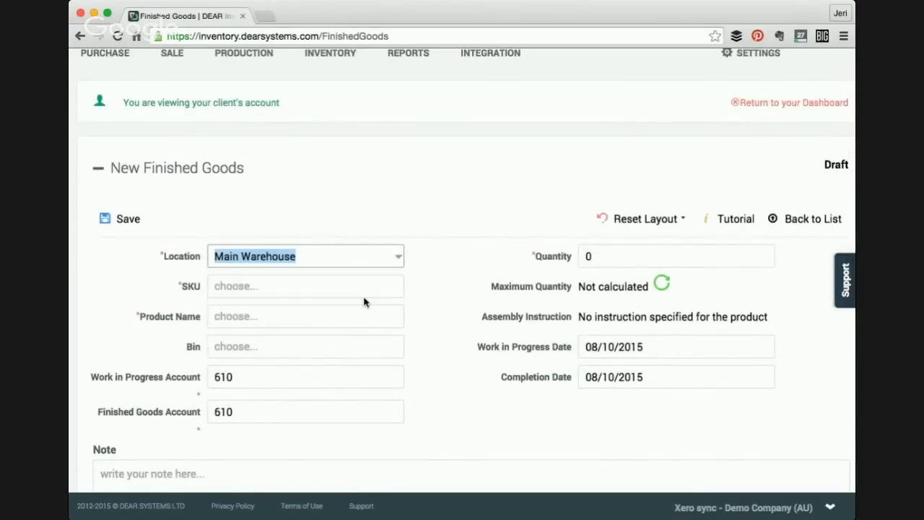
{"action": "scroll", "coordinate": [433, 352], "scroll_direction": "down", "scroll_amount": 2}
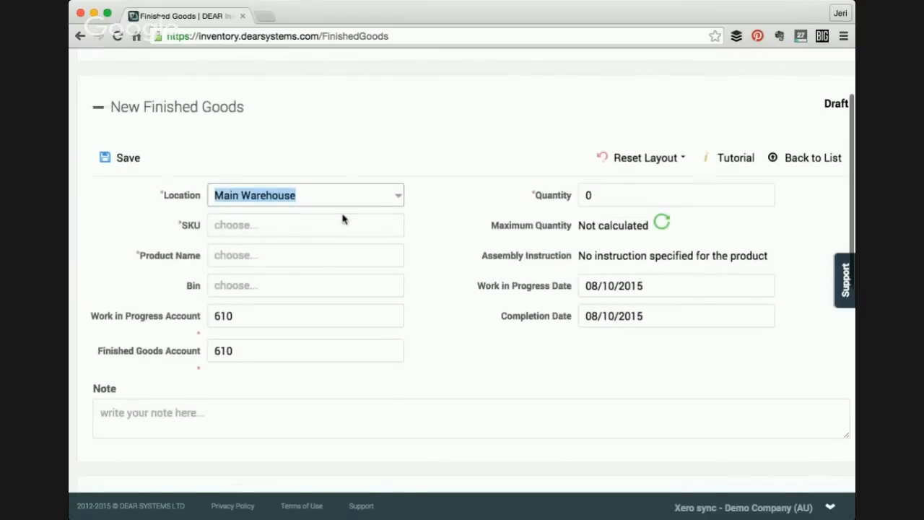
{"action": "left_click", "coordinate": [300, 232]}
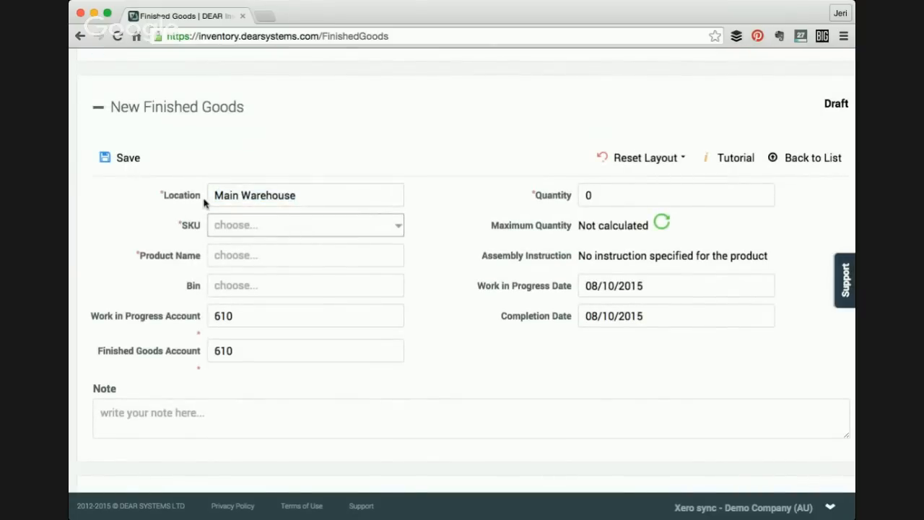
{"action": "scroll", "coordinate": [241, 195], "scroll_direction": "down", "scroll_amount": 1}
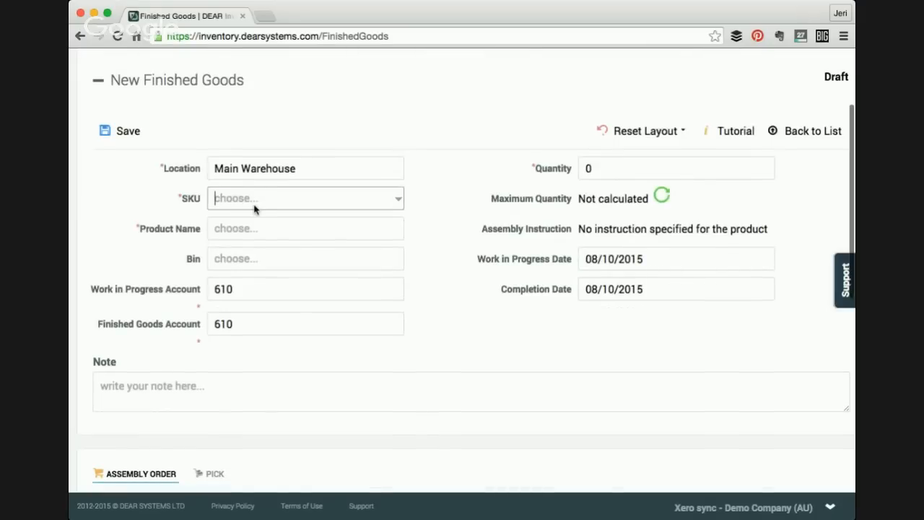
- Select Perfect Pizza as the assembly's SKU and set the quantity to 50
{"action": "type", "text": "pi"}
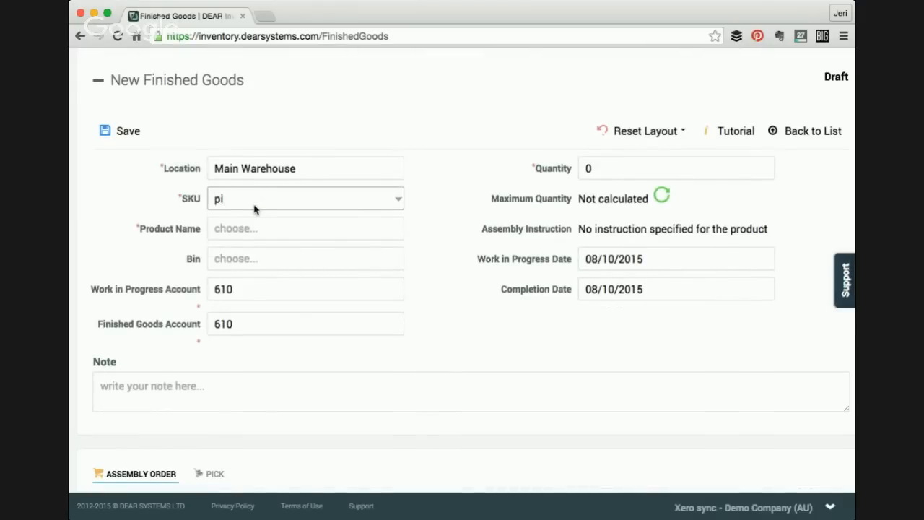
{"action": "key", "text": "BackSpace"}
{"action": "left_click", "coordinate": [254, 215]}
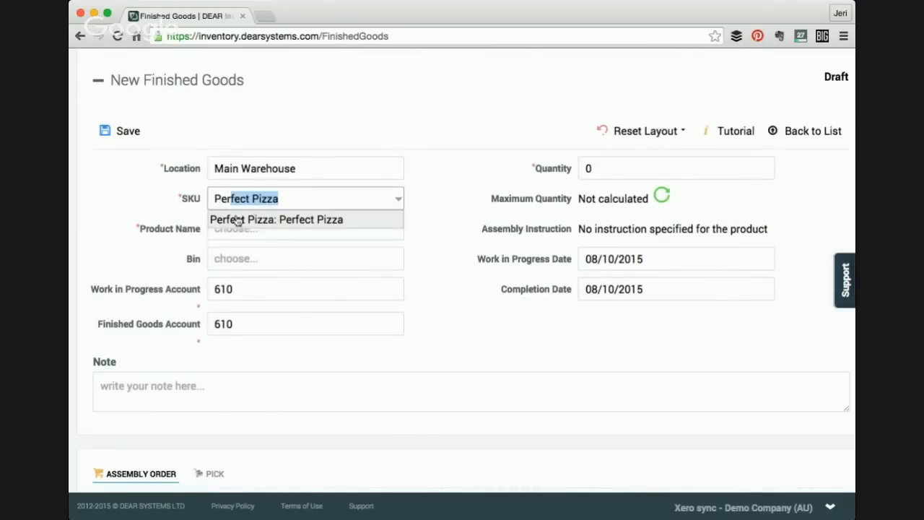
{"action": "scroll", "coordinate": [289, 274], "scroll_direction": "down", "scroll_amount": 1}
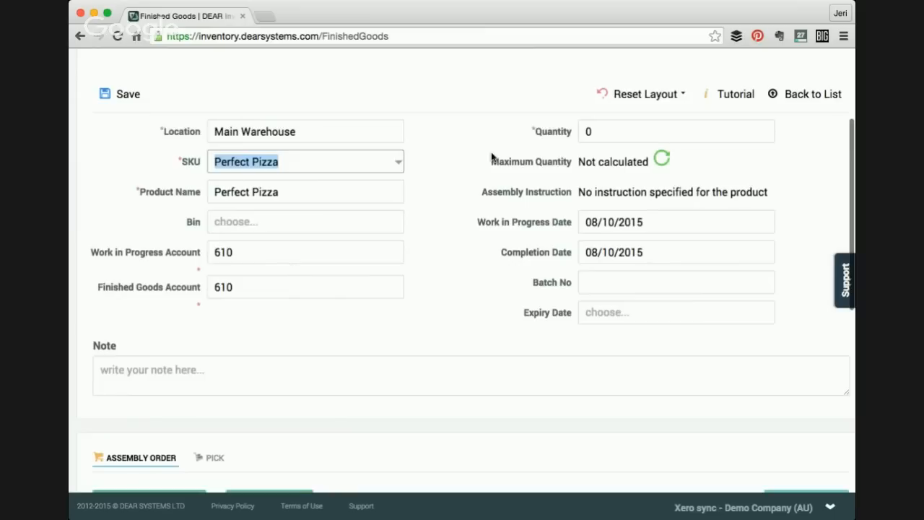
{"action": "left_click", "coordinate": [597, 132]}
{"action": "type", "text": "50"}
{"action": "key", "text": "Tab"}
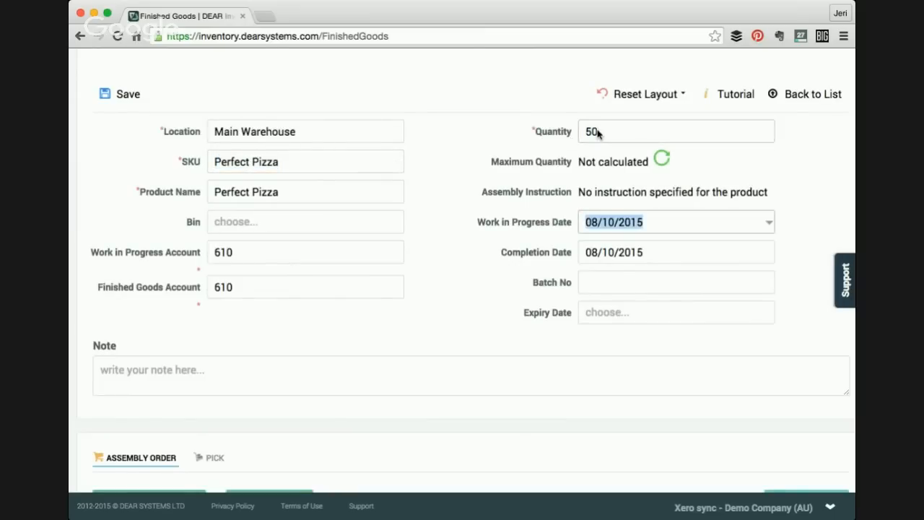
- Load the product's bill of materials into the assembly order
{"action": "scroll", "coordinate": [622, 218], "scroll_direction": "down", "scroll_amount": 2}
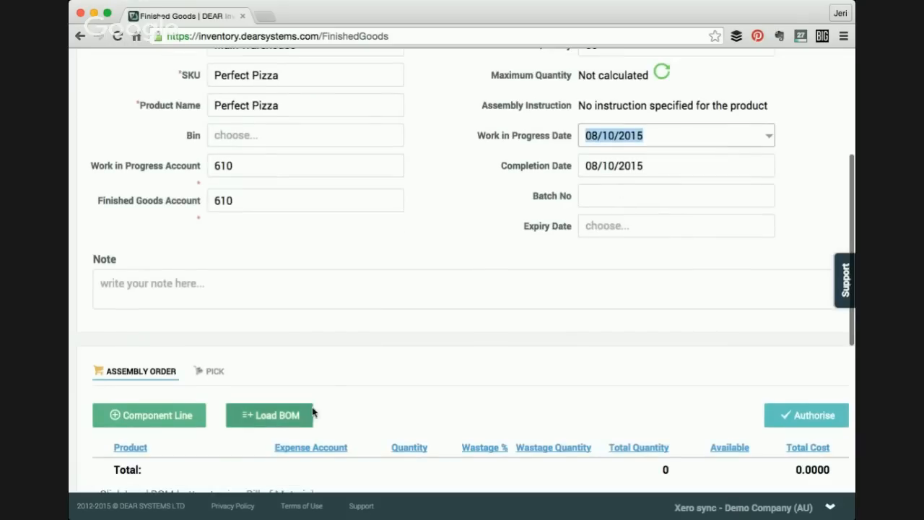
{"action": "scroll", "coordinate": [305, 311], "scroll_direction": "up", "scroll_amount": 2}
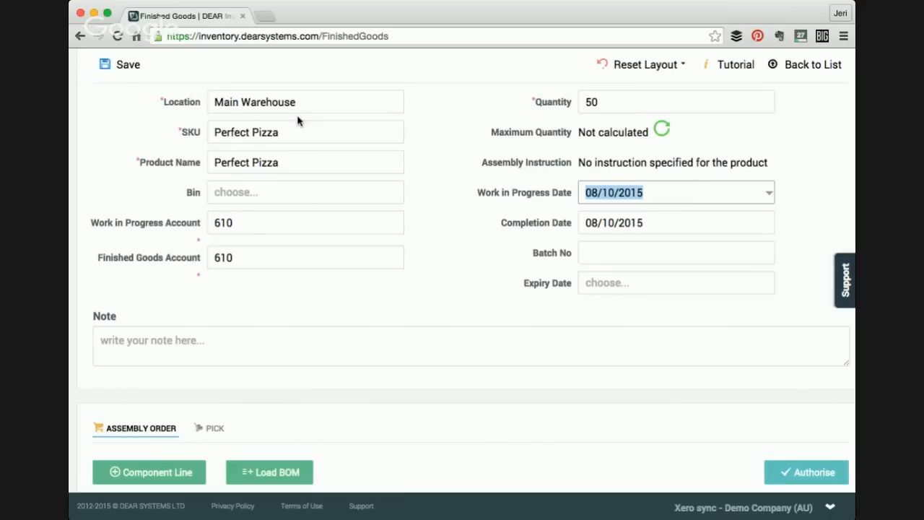
{"action": "scroll", "coordinate": [298, 144], "scroll_direction": "up", "scroll_amount": 1}
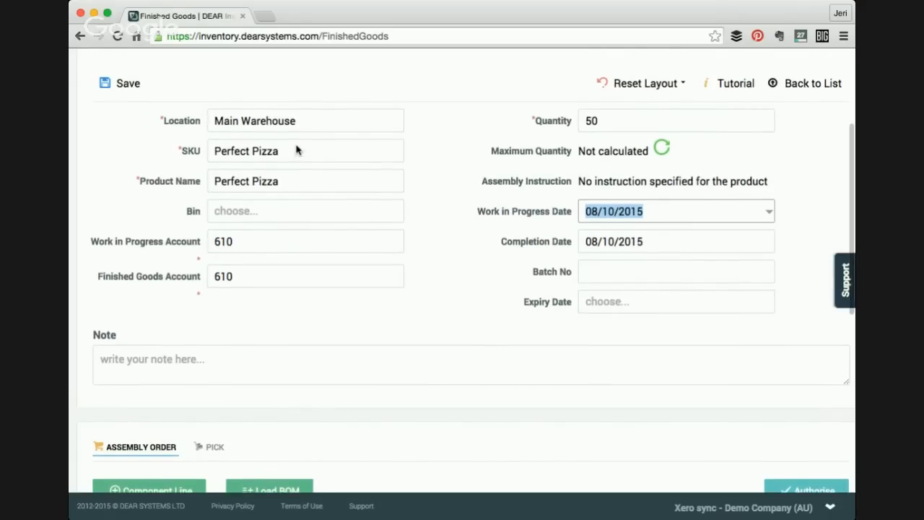
{"action": "scroll", "coordinate": [296, 149], "scroll_direction": "down", "scroll_amount": 1}
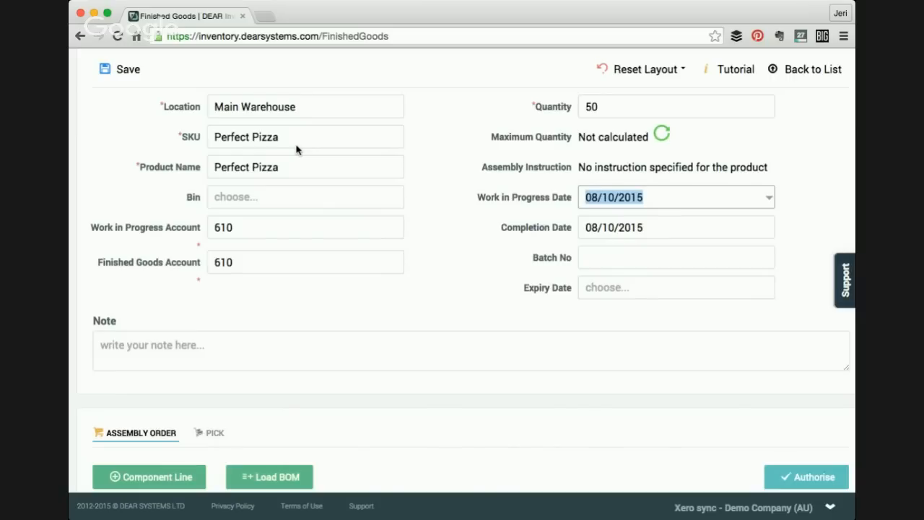
{"action": "scroll", "coordinate": [295, 200], "scroll_direction": "up", "scroll_amount": 4}
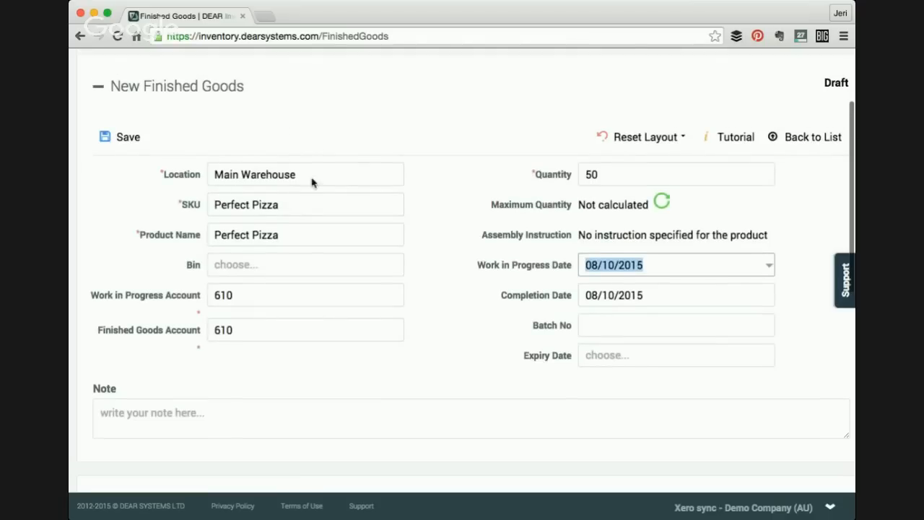
{"action": "scroll", "coordinate": [281, 153], "scroll_direction": "down", "scroll_amount": 1}
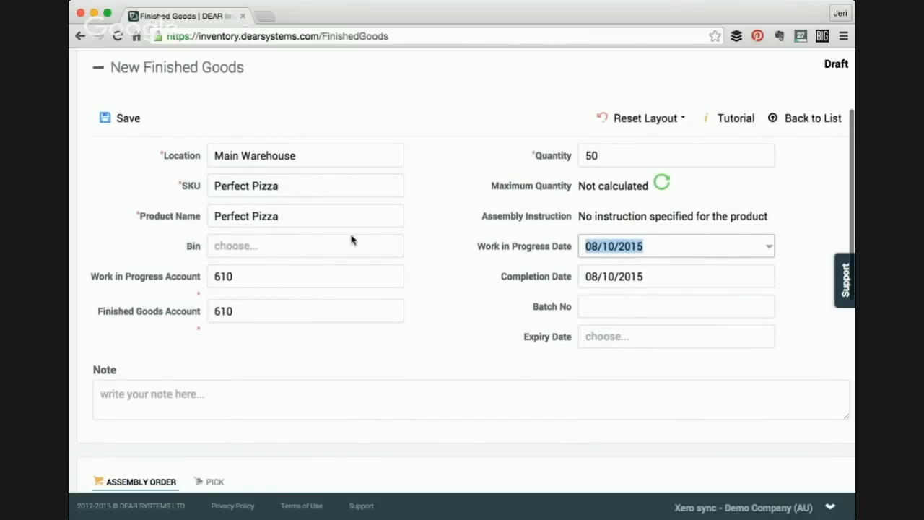
{"action": "scroll", "coordinate": [582, 210], "scroll_direction": "down", "scroll_amount": 9}
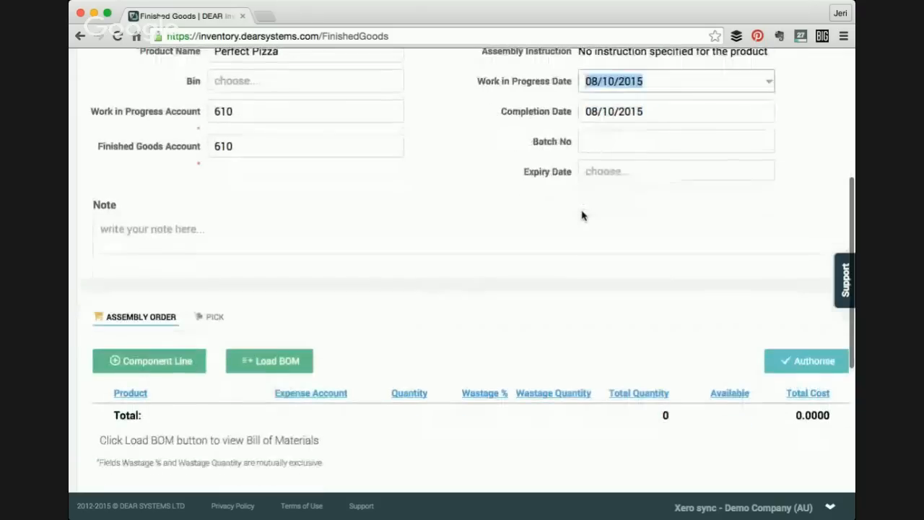
{"action": "left_click", "coordinate": [252, 365]}
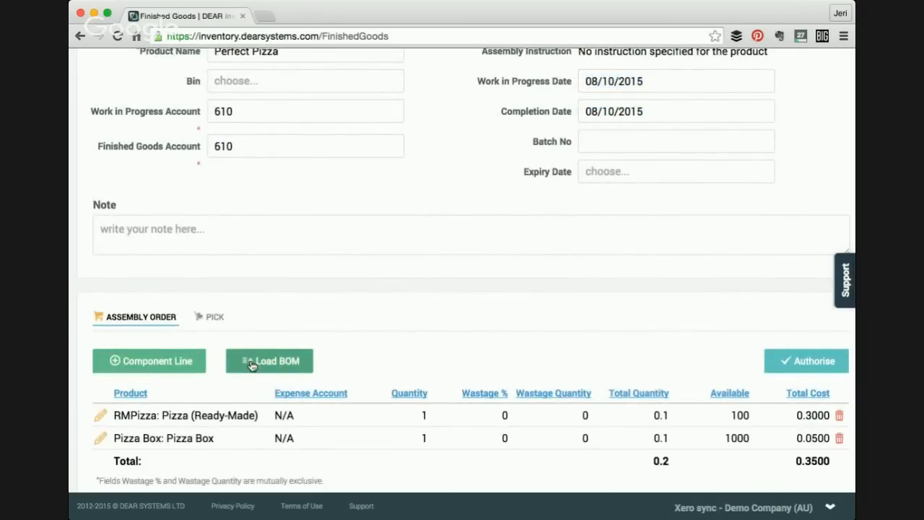
- Review the loaded component lines' quantities, availability and costs
{"action": "scroll", "coordinate": [328, 381], "scroll_direction": "down", "scroll_amount": 4}
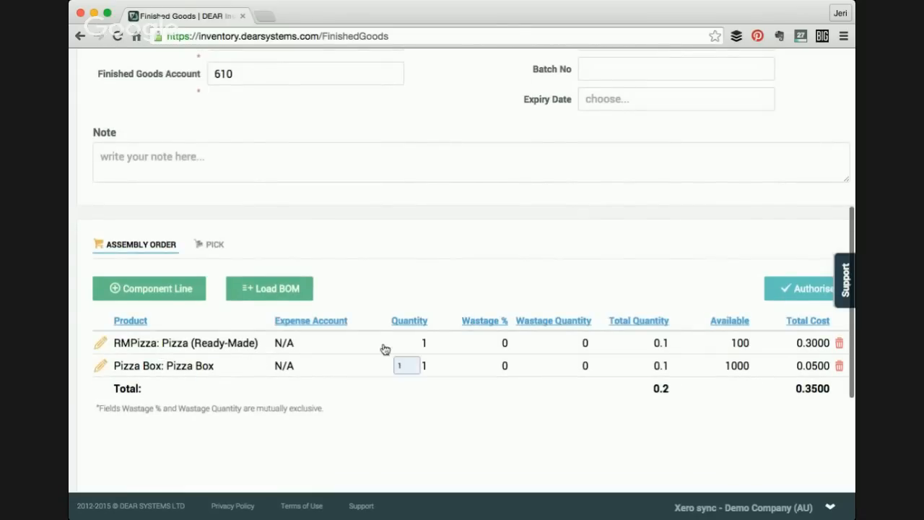
{"action": "scroll", "coordinate": [438, 357], "scroll_direction": "up", "scroll_amount": 5}
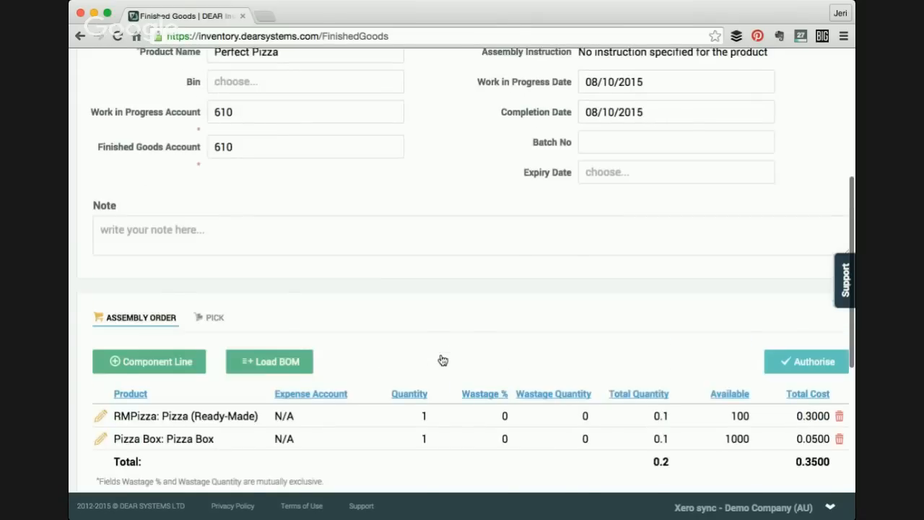
{"action": "scroll", "coordinate": [506, 337], "scroll_direction": "down", "scroll_amount": 5}
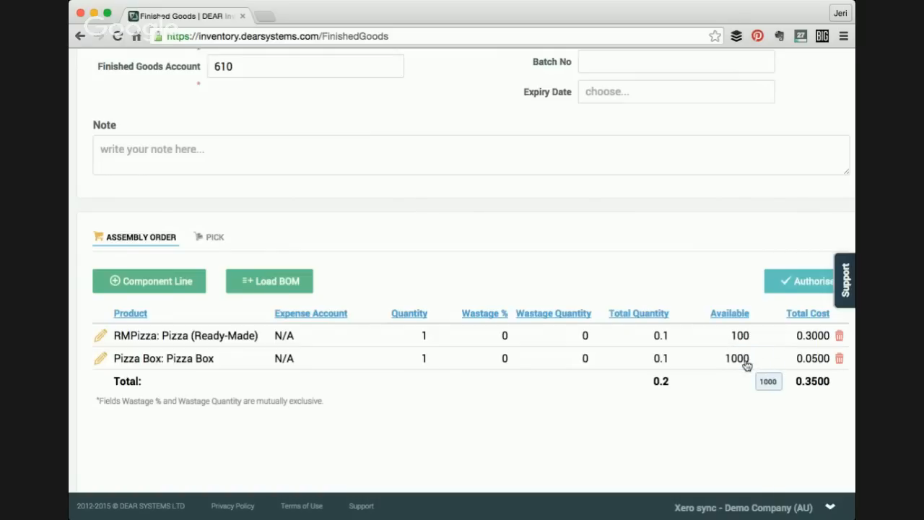
{"action": "scroll", "coordinate": [731, 368], "scroll_direction": "down", "scroll_amount": 1}
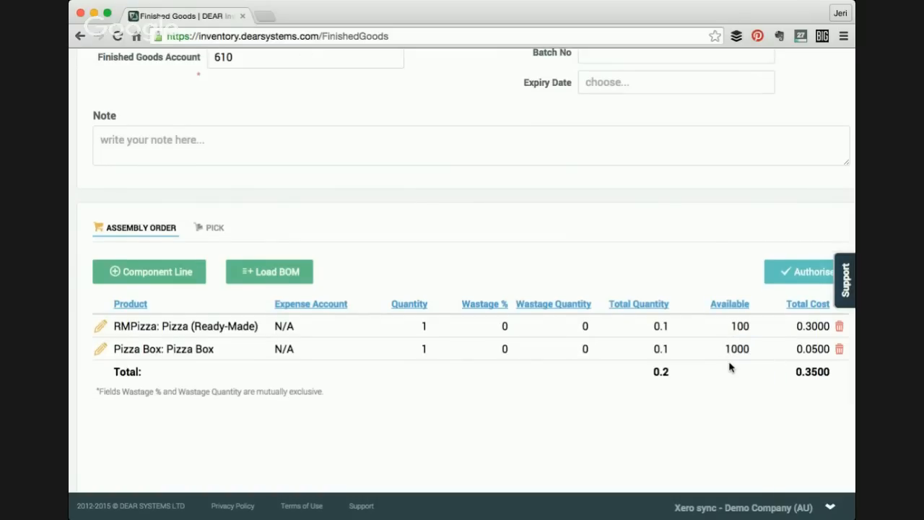
{"action": "scroll", "coordinate": [731, 368], "scroll_direction": "up", "scroll_amount": 2}
{"action": "scroll", "coordinate": [732, 388], "scroll_direction": "up", "scroll_amount": 1}
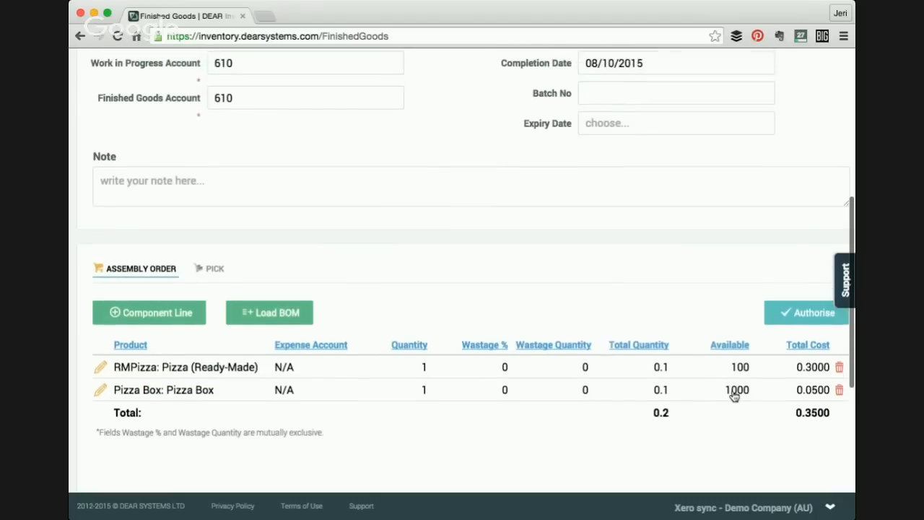
{"action": "scroll", "coordinate": [732, 395], "scroll_direction": "up", "scroll_amount": 1}
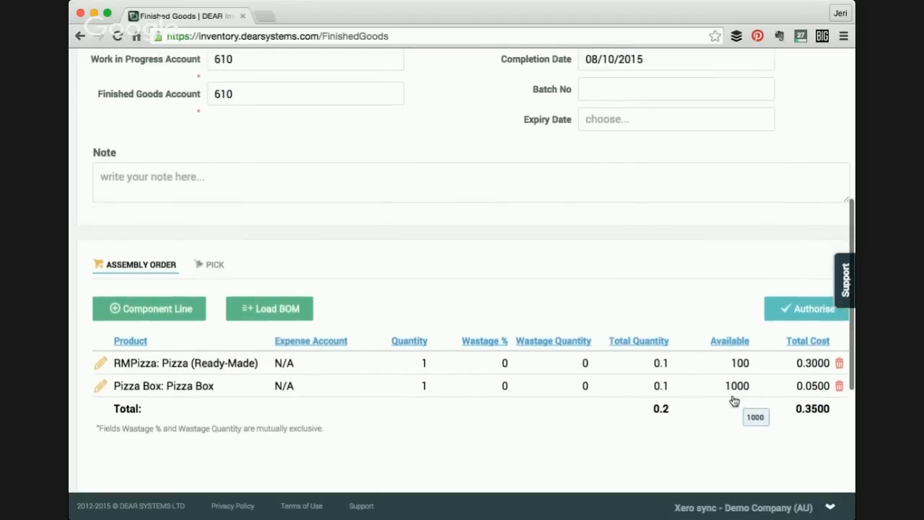
{"action": "scroll", "coordinate": [732, 400], "scroll_direction": "up", "scroll_amount": 3}
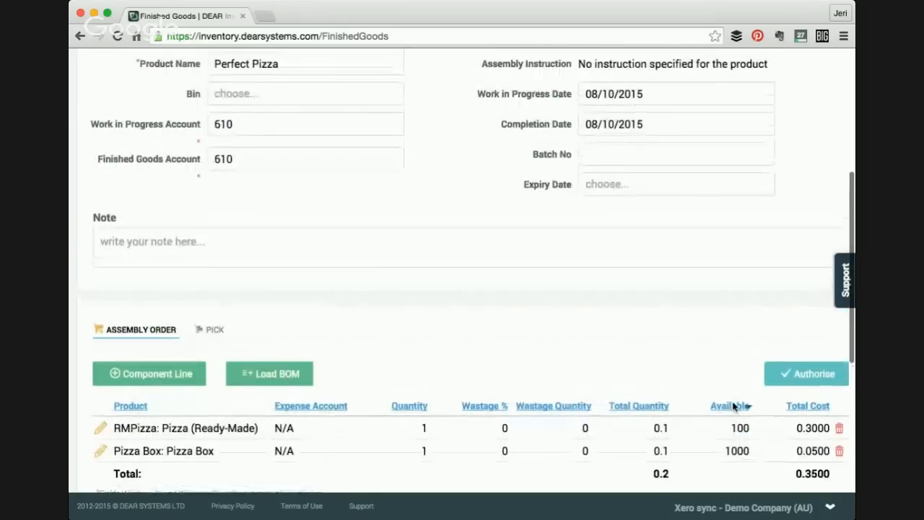
{"action": "scroll", "coordinate": [733, 412], "scroll_direction": "down", "scroll_amount": 3}
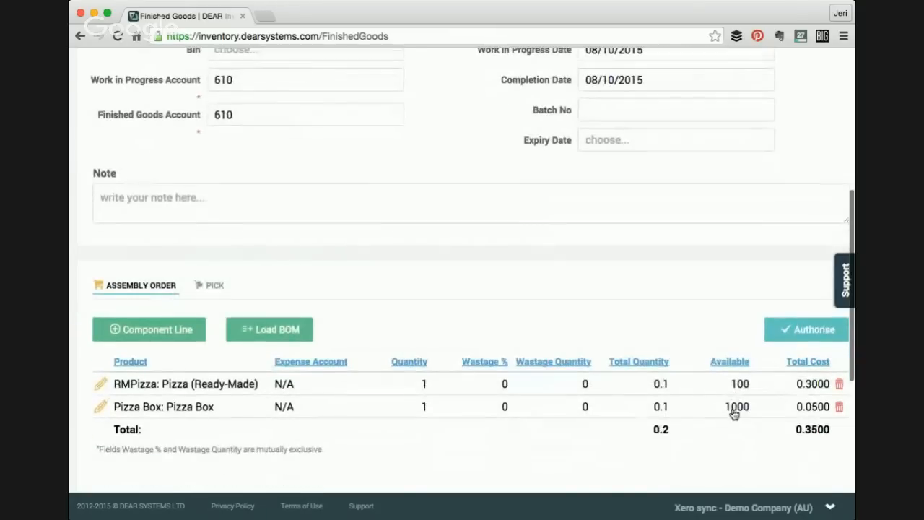
{"action": "scroll", "coordinate": [736, 393], "scroll_direction": "up", "scroll_amount": 1}
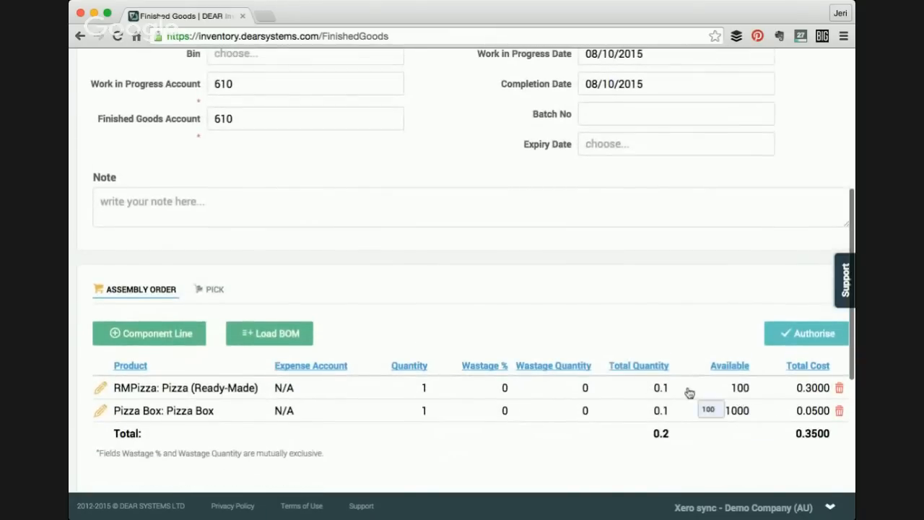
{"action": "scroll", "coordinate": [499, 411], "scroll_direction": "up", "scroll_amount": 4}
{"action": "scroll", "coordinate": [501, 415], "scroll_direction": "up", "scroll_amount": 10}
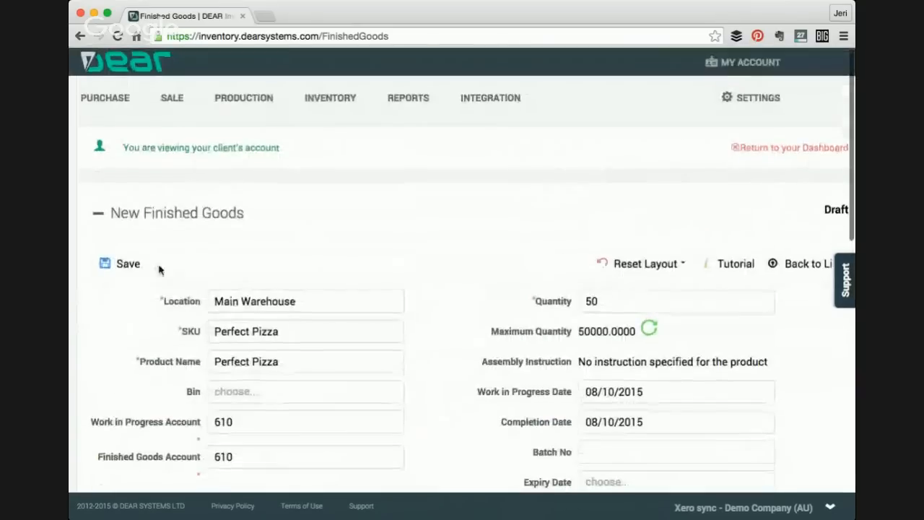
- Save the finished goods assembly
{"action": "left_click", "coordinate": [124, 265]}
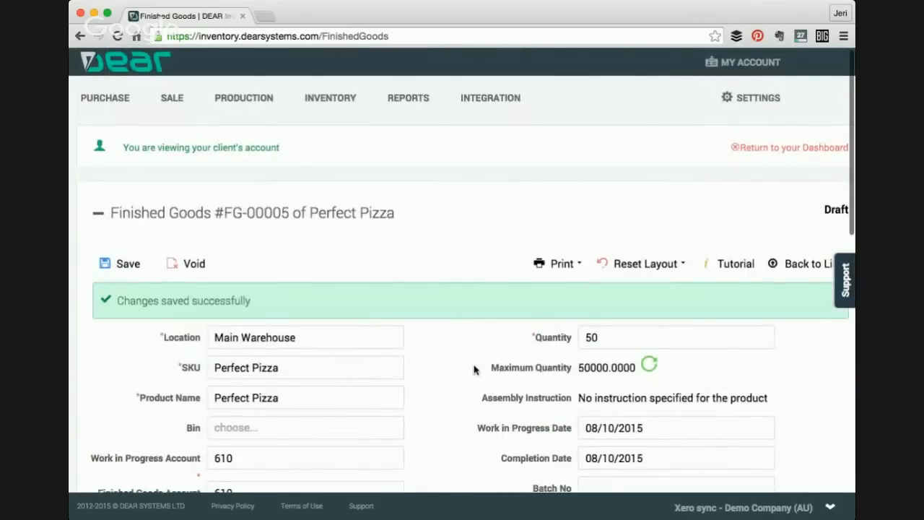
{"action": "scroll", "coordinate": [474, 371], "scroll_direction": "down", "scroll_amount": 6}
{"action": "scroll", "coordinate": [474, 371], "scroll_direction": "down", "scroll_amount": 2}
{"action": "scroll", "coordinate": [699, 344], "scroll_direction": "up", "scroll_amount": 5}
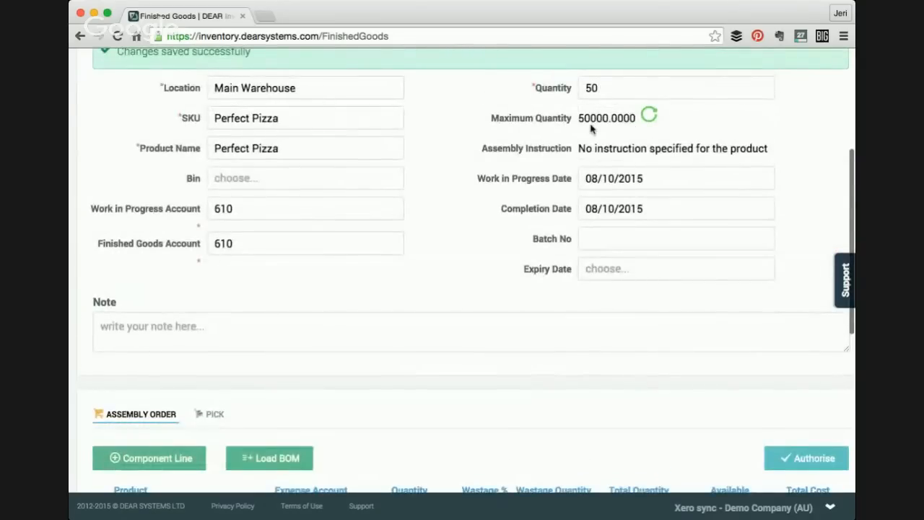
{"action": "scroll", "coordinate": [485, 204], "scroll_direction": "up", "scroll_amount": 1}
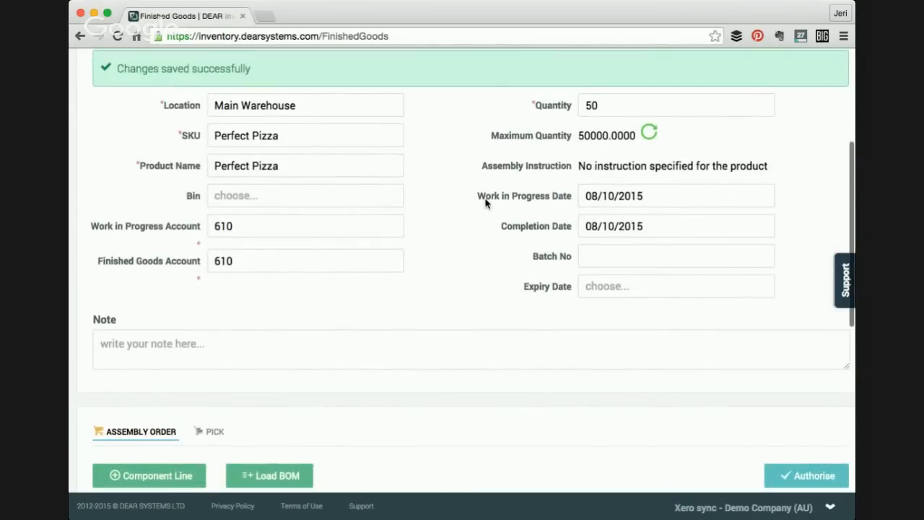
{"action": "scroll", "coordinate": [315, 230], "scroll_direction": "up", "scroll_amount": 2}
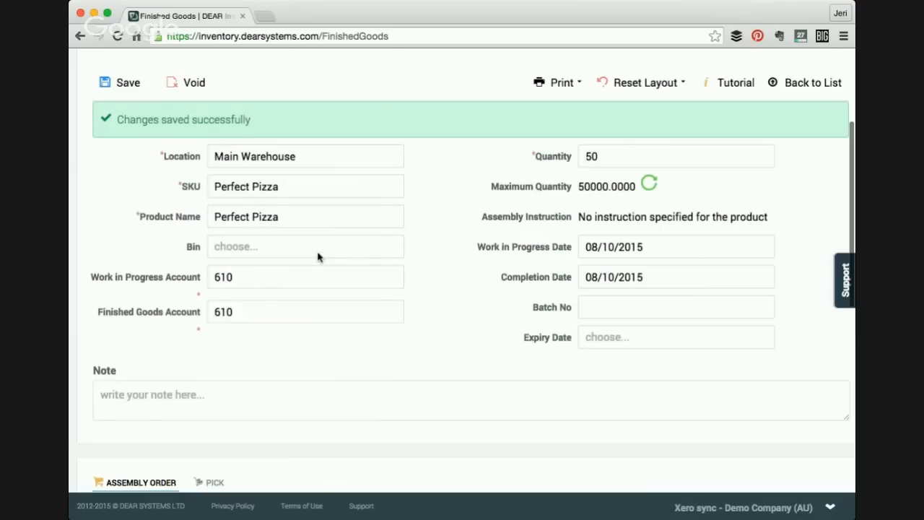
{"action": "scroll", "coordinate": [318, 256], "scroll_direction": "up", "scroll_amount": 5}
- Open the products list, view the Pizza Box product, and return to the list
{"action": "left_click", "coordinate": [326, 101]}
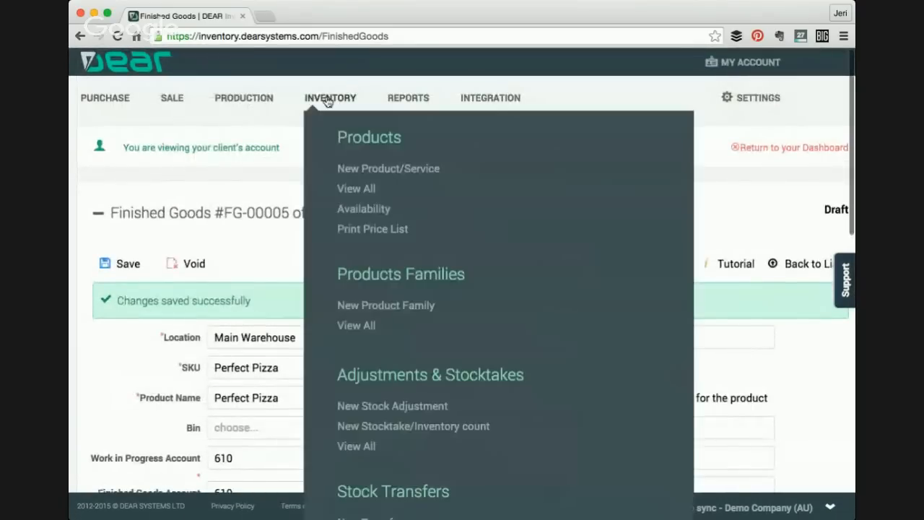
{"action": "left_click", "coordinate": [357, 191]}
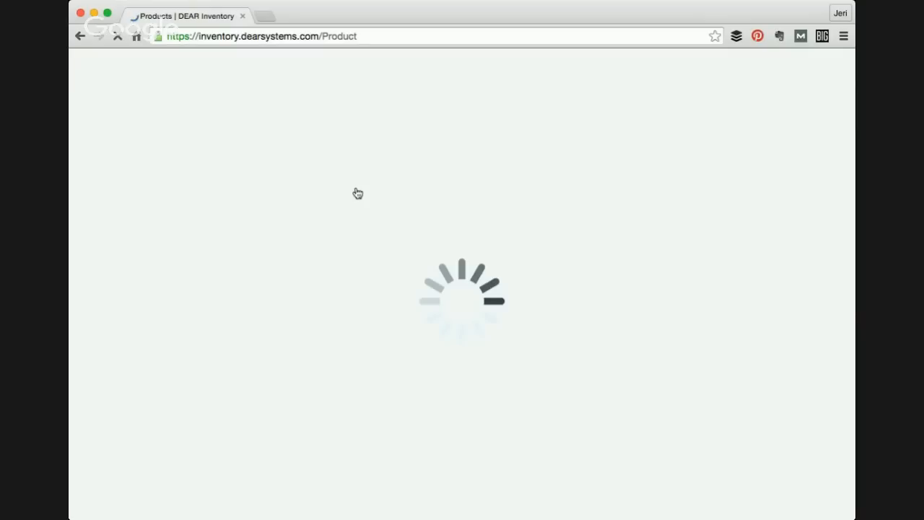
{"action": "scroll", "coordinate": [322, 338], "scroll_direction": "down", "scroll_amount": 2}
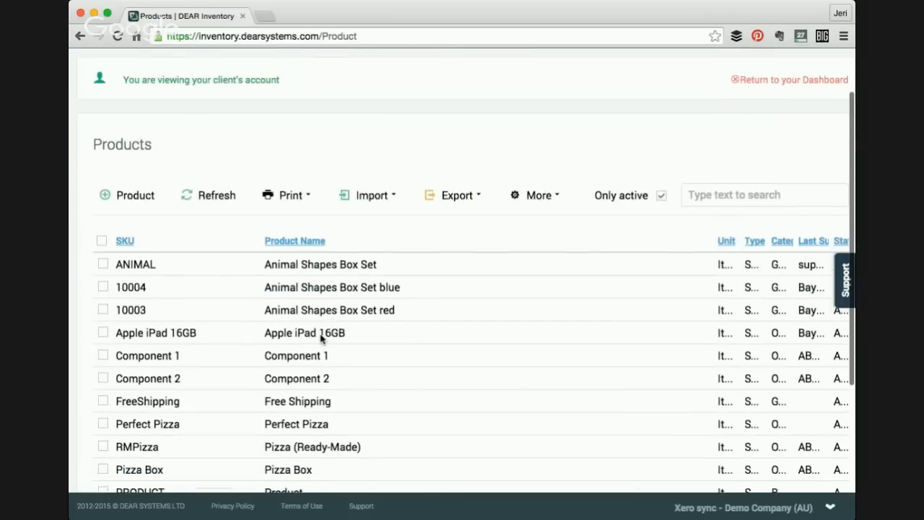
{"action": "scroll", "coordinate": [322, 339], "scroll_direction": "down", "scroll_amount": 5}
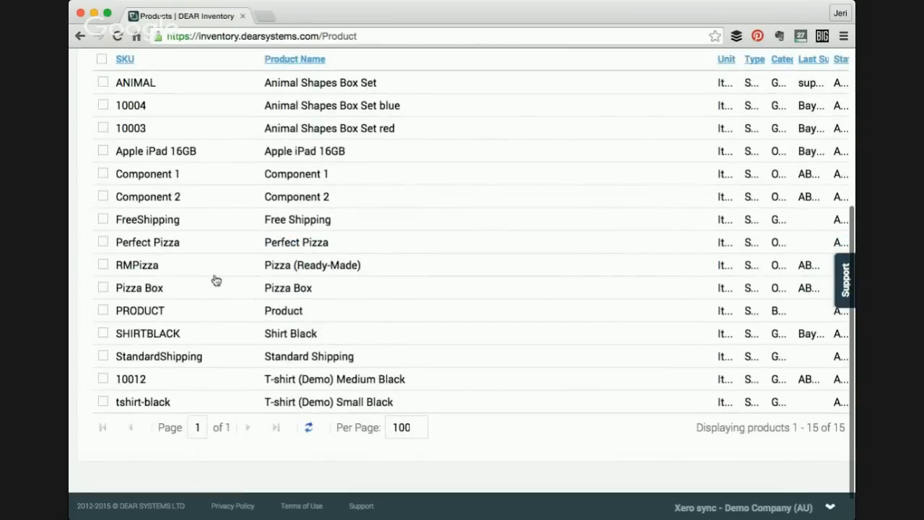
{"action": "left_click", "coordinate": [222, 293]}
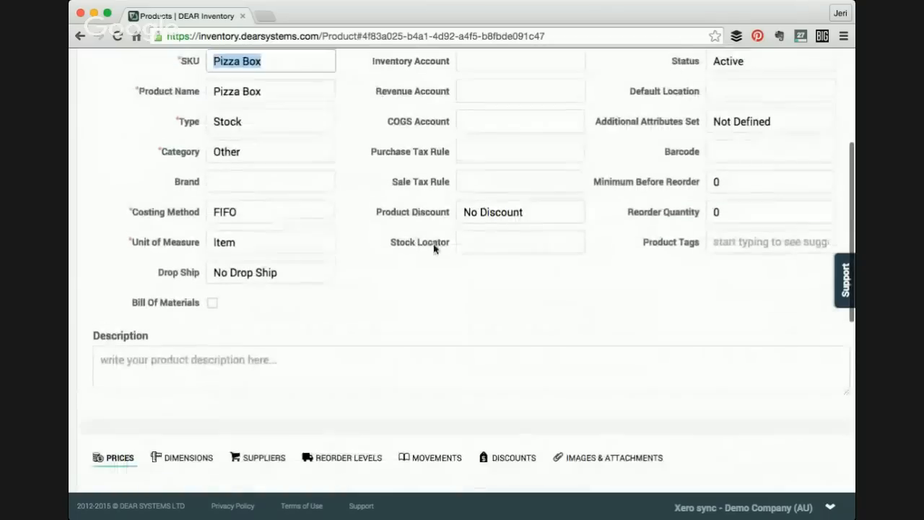
{"action": "left_click", "coordinate": [786, 186]}
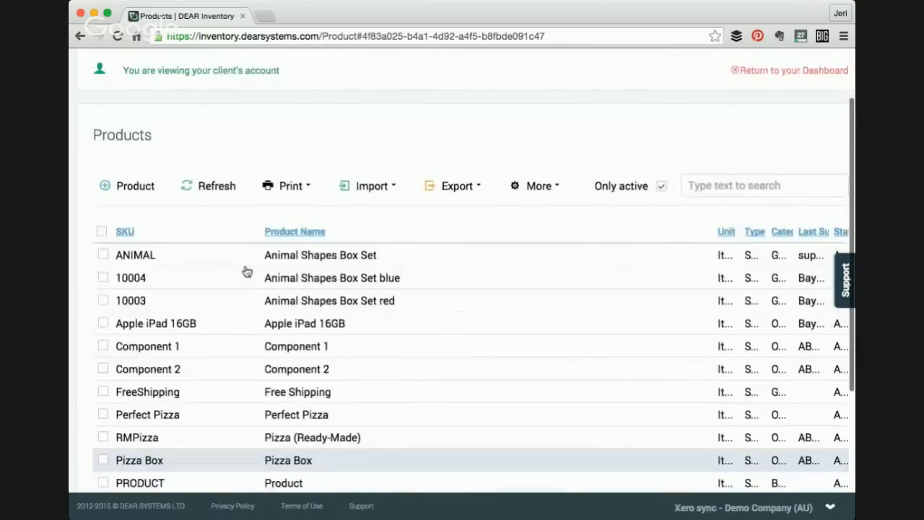
- Open the Perfect Pizza product and set its bill of materials quantity to produce to 1
{"action": "scroll", "coordinate": [176, 364], "scroll_direction": "down", "scroll_amount": 2}
{"action": "left_click", "coordinate": [200, 340]}
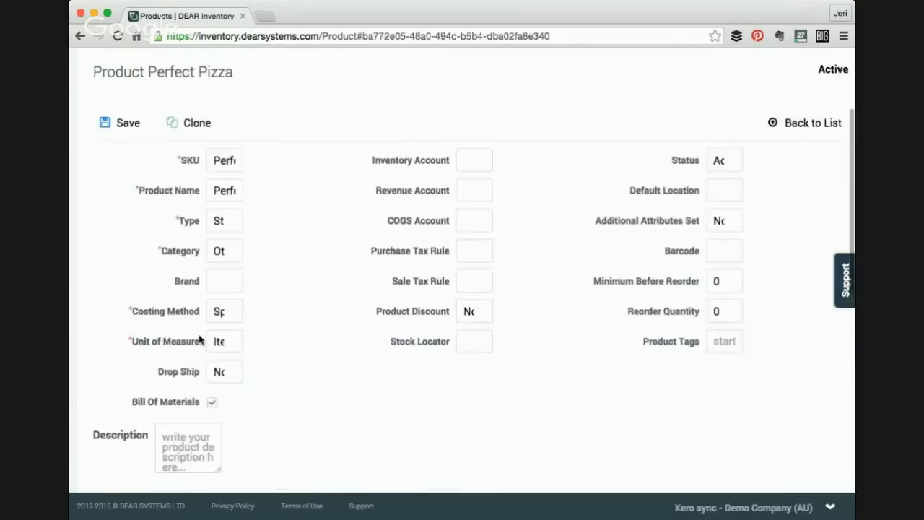
{"action": "scroll", "coordinate": [417, 405], "scroll_direction": "down", "scroll_amount": 5}
{"action": "left_click", "coordinate": [425, 221]}
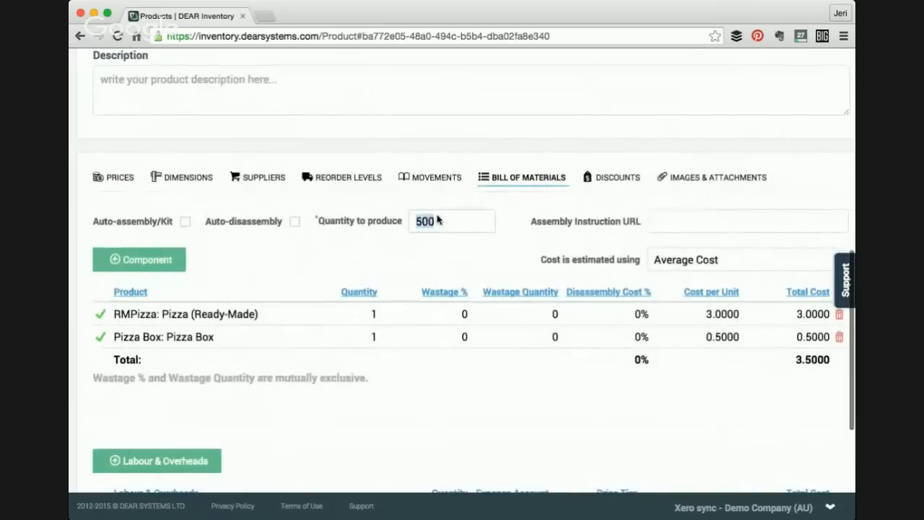
{"action": "type", "text": "1"}
{"action": "scroll", "coordinate": [425, 297], "scroll_direction": "up", "scroll_amount": 10}
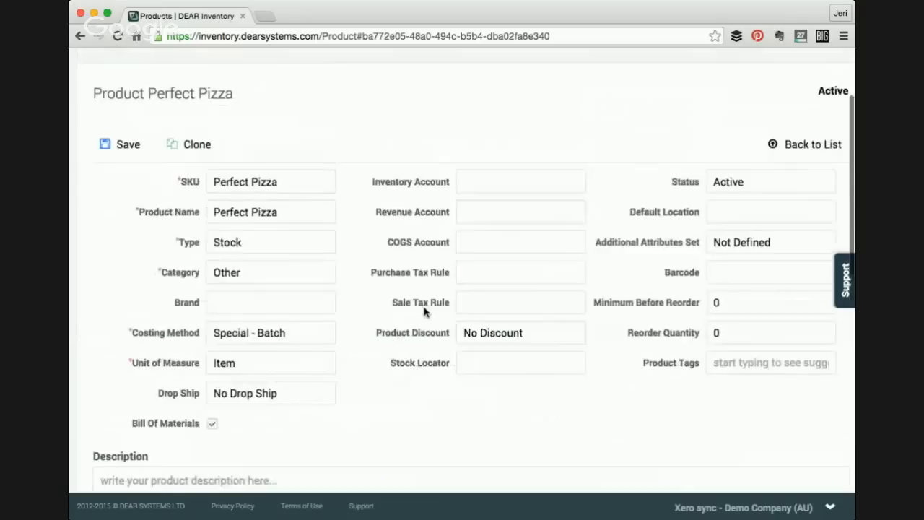
- Save the Perfect Pizza product and open the draft Perfect Pizza finished goods assembly from the finished goods list
{"action": "left_click", "coordinate": [127, 264]}
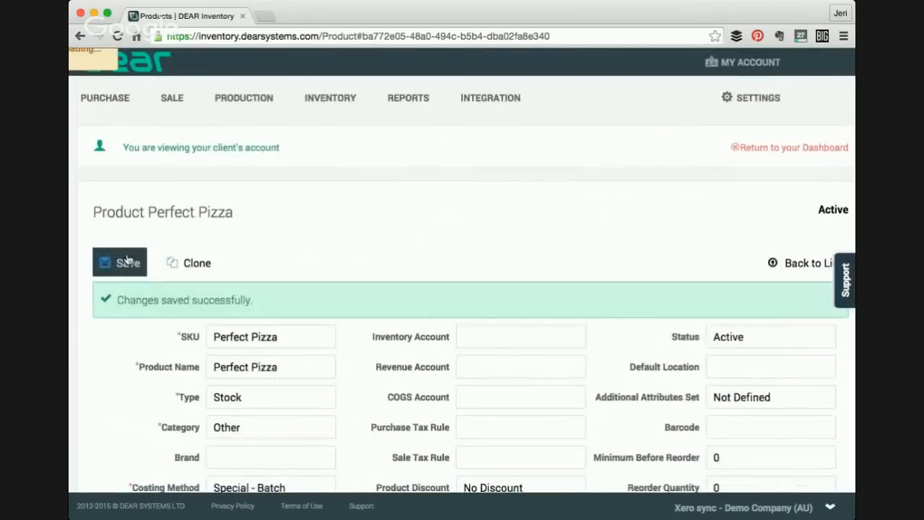
{"action": "mouse_move", "coordinate": [238, 102]}
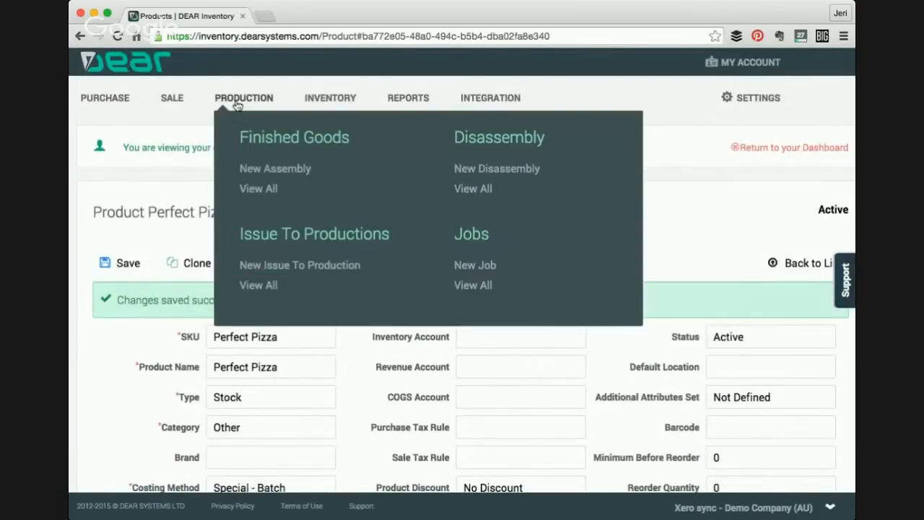
{"action": "left_click", "coordinate": [254, 192]}
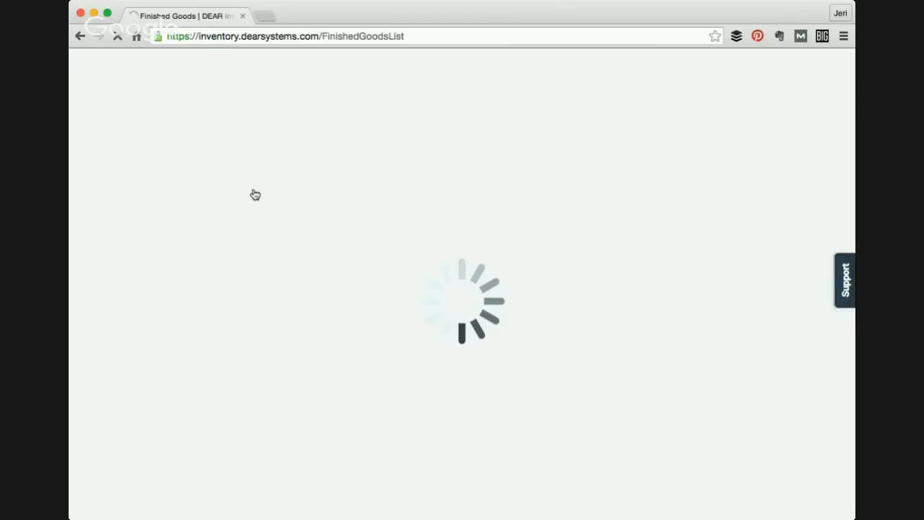
{"action": "scroll", "coordinate": [255, 194], "scroll_direction": "down", "scroll_amount": 1}
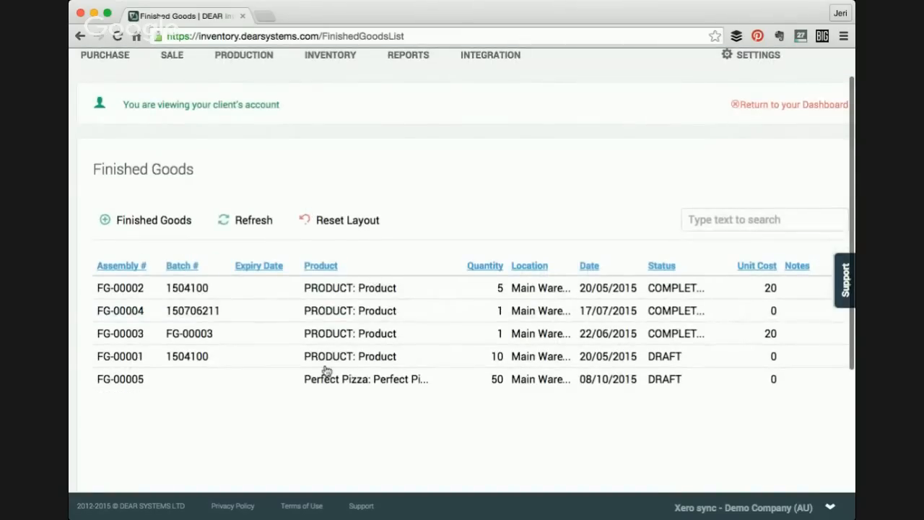
{"action": "left_click", "coordinate": [358, 381]}
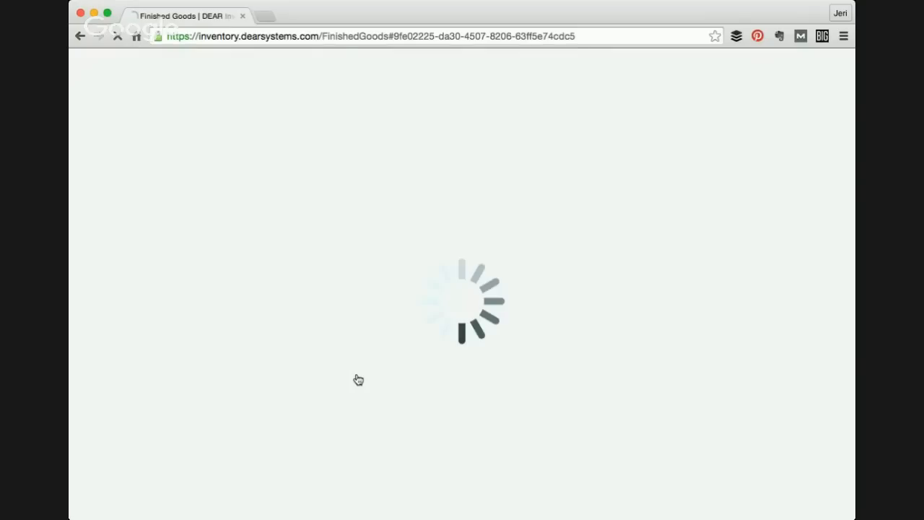
- Reload the bill of materials lines into the Perfect Pizza assembly order
{"action": "scroll", "coordinate": [354, 377], "scroll_direction": "down", "scroll_amount": 5}
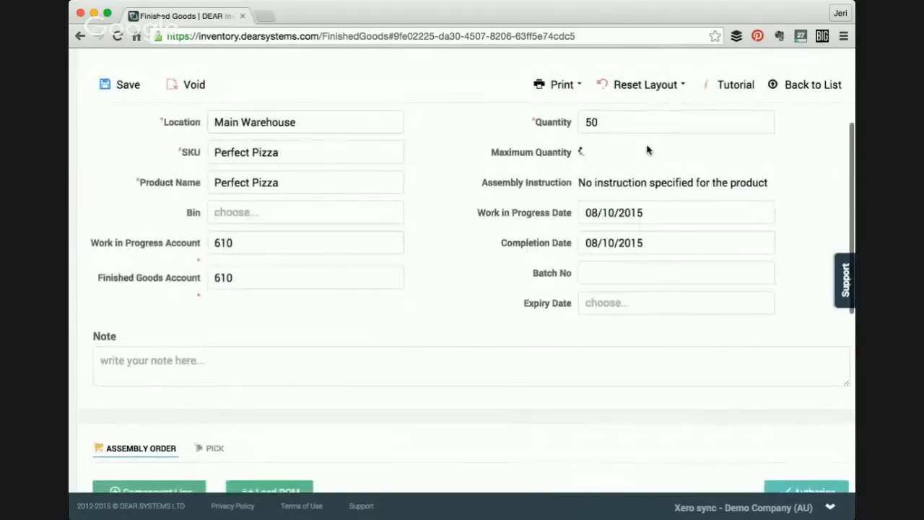
{"action": "scroll", "coordinate": [252, 386], "scroll_direction": "down", "scroll_amount": 3}
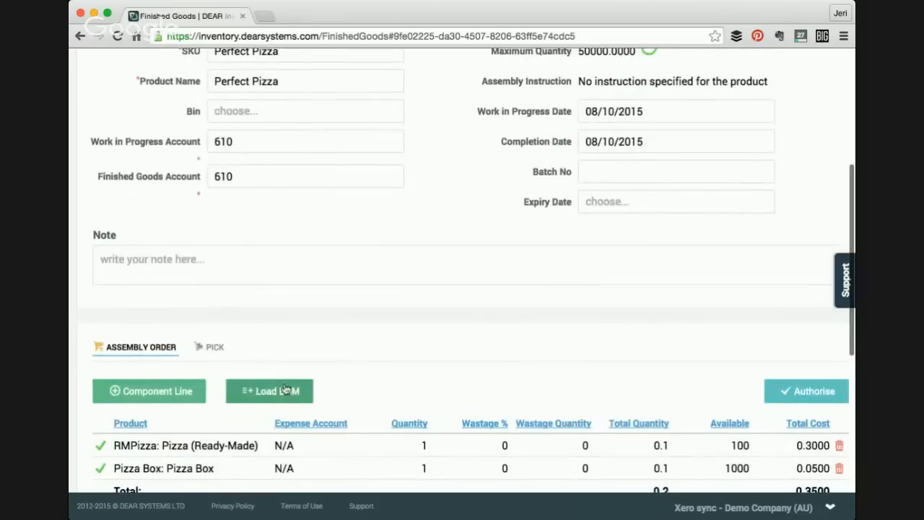
{"action": "left_click", "coordinate": [285, 390]}
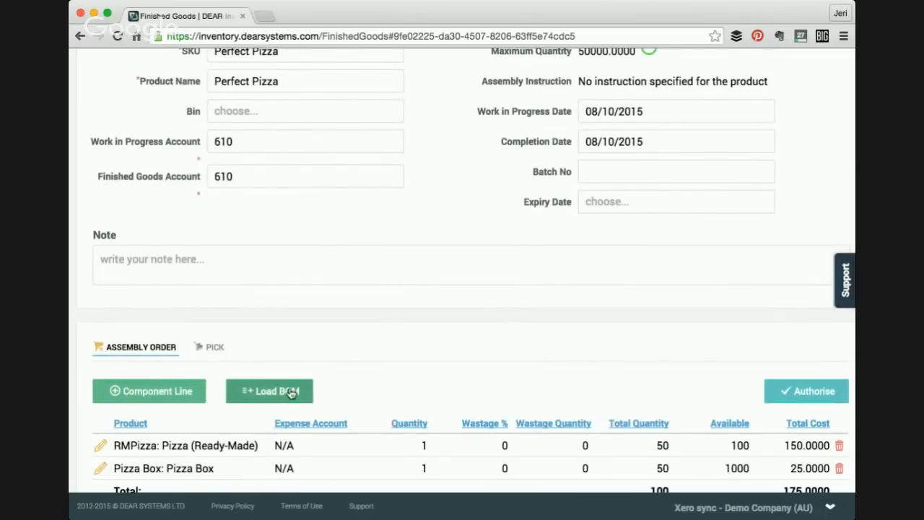
- Authorise the Perfect Pizza assembly order
{"action": "scroll", "coordinate": [634, 107], "scroll_direction": "up", "scroll_amount": 1}
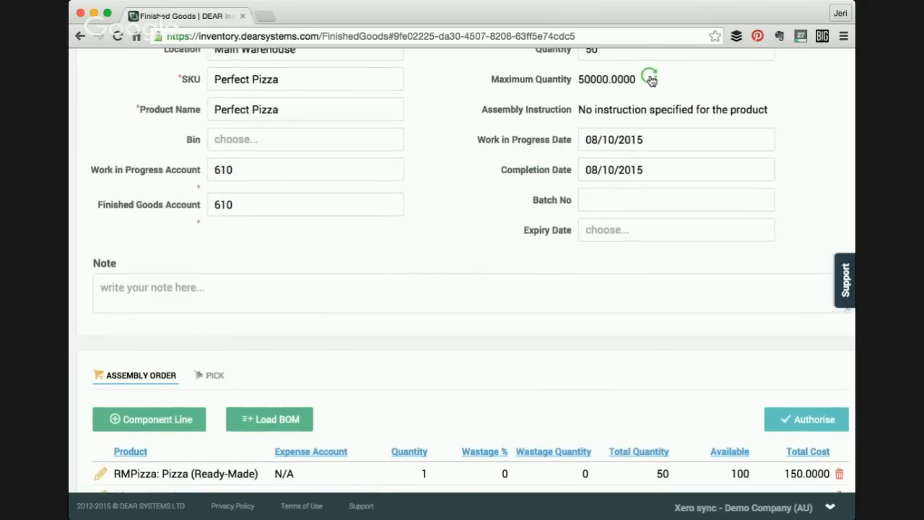
{"action": "scroll", "coordinate": [649, 80], "scroll_direction": "up", "scroll_amount": 1}
{"action": "scroll", "coordinate": [649, 79], "scroll_direction": "down", "scroll_amount": 6}
{"action": "scroll", "coordinate": [578, 318], "scroll_direction": "down", "scroll_amount": 2}
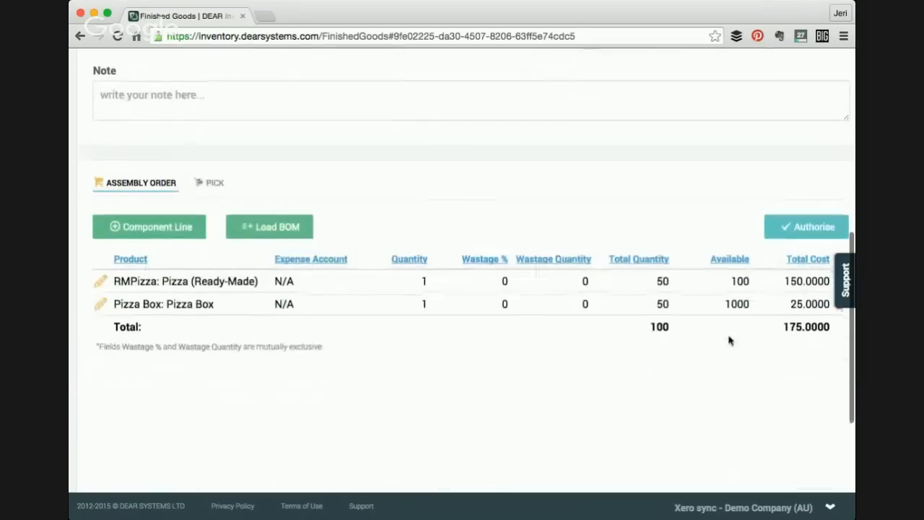
{"action": "scroll", "coordinate": [441, 302], "scroll_direction": "up", "scroll_amount": 1}
{"action": "scroll", "coordinate": [439, 301], "scroll_direction": "down", "scroll_amount": 2}
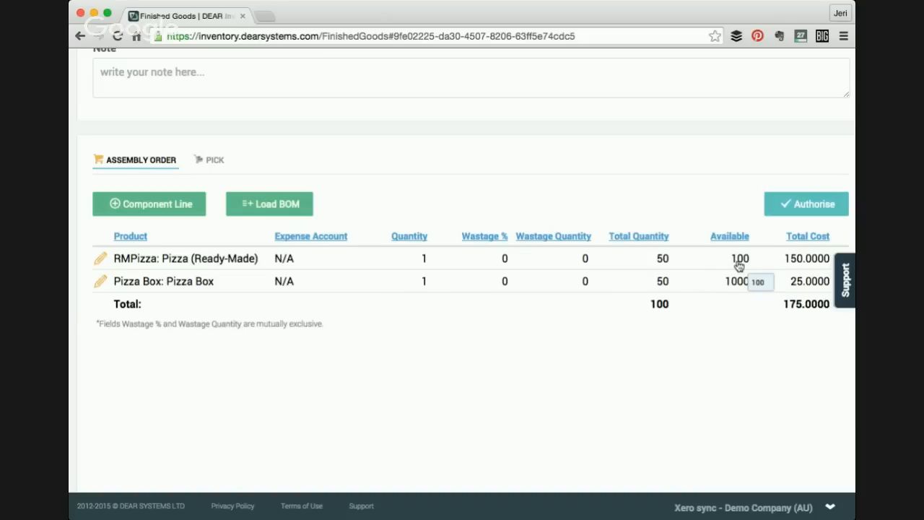
{"action": "left_click", "coordinate": [799, 208]}
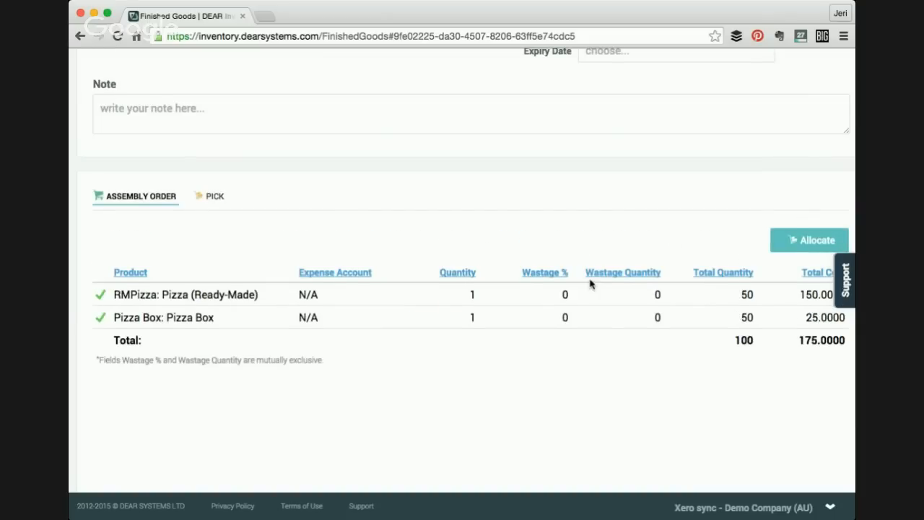
- Auto-pick the component lines on the assembly's Pick tab
{"action": "scroll", "coordinate": [592, 278], "scroll_direction": "down", "scroll_amount": 1}
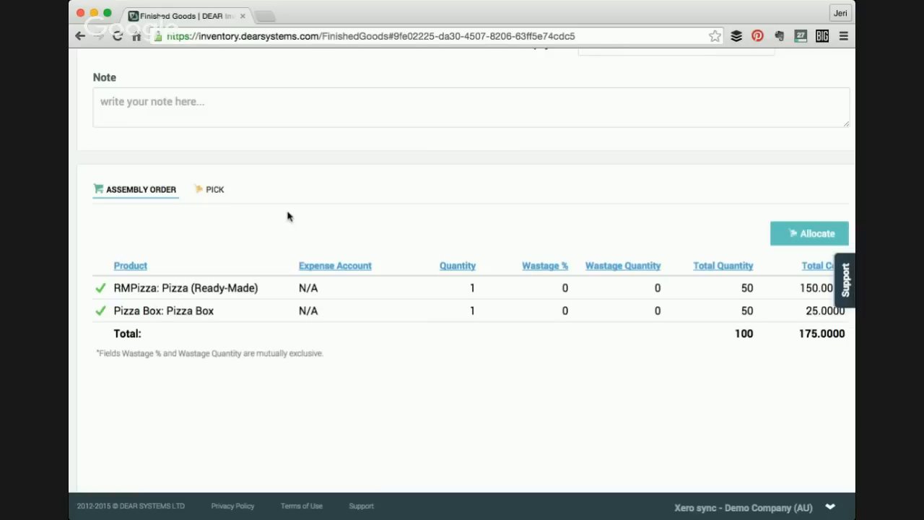
{"action": "left_click", "coordinate": [213, 191]}
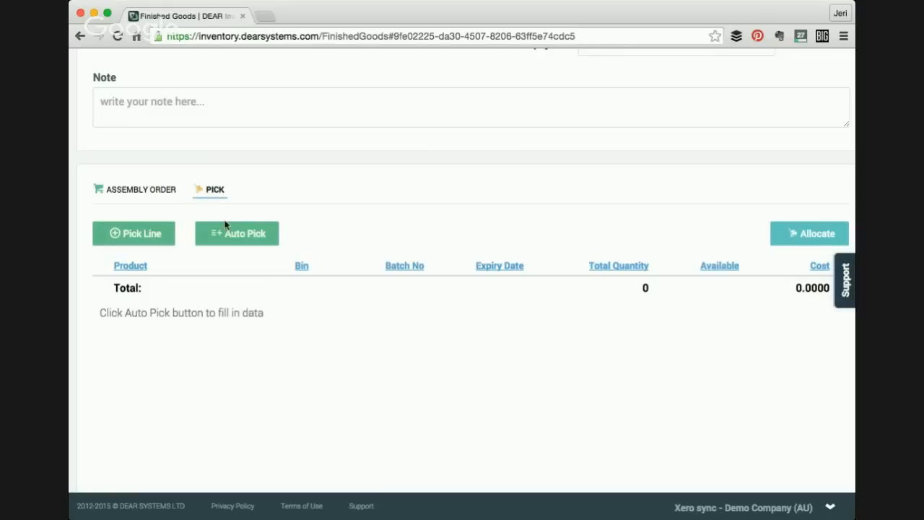
{"action": "left_click", "coordinate": [232, 233]}
{"action": "scroll", "coordinate": [233, 236], "scroll_direction": "down", "scroll_amount": 1}
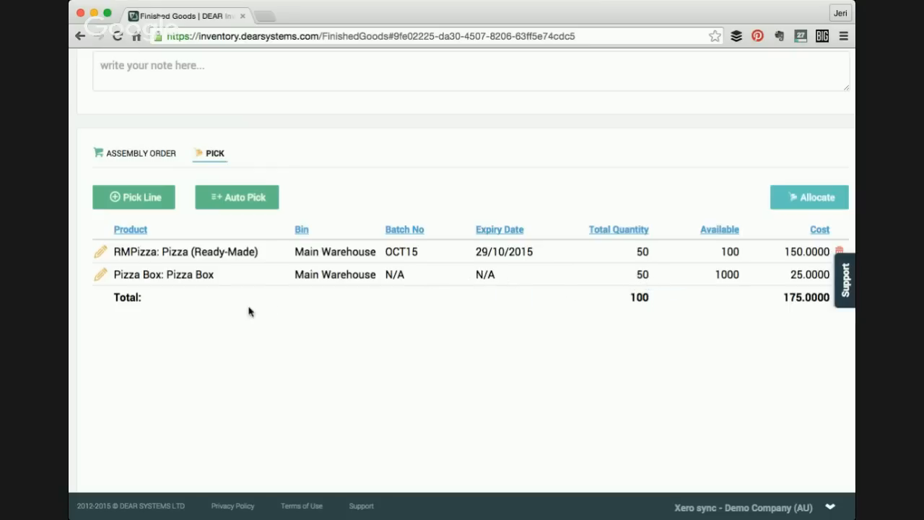
- Check the batch and expiry options for the ready-made pizza pick line
{"action": "left_click", "coordinate": [412, 255]}
{"action": "left_click", "coordinate": [465, 256]}
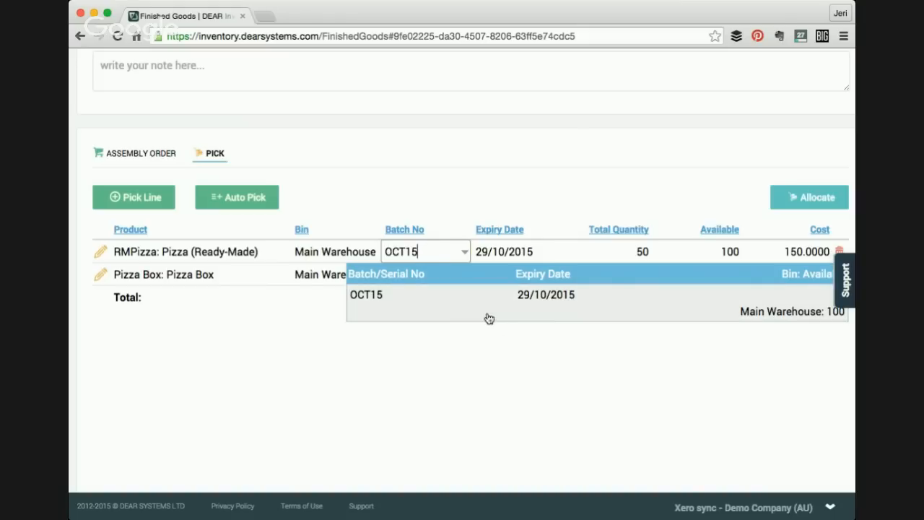
{"action": "left_click", "coordinate": [493, 252]}
{"action": "scroll", "coordinate": [537, 200], "scroll_direction": "up", "scroll_amount": 3}
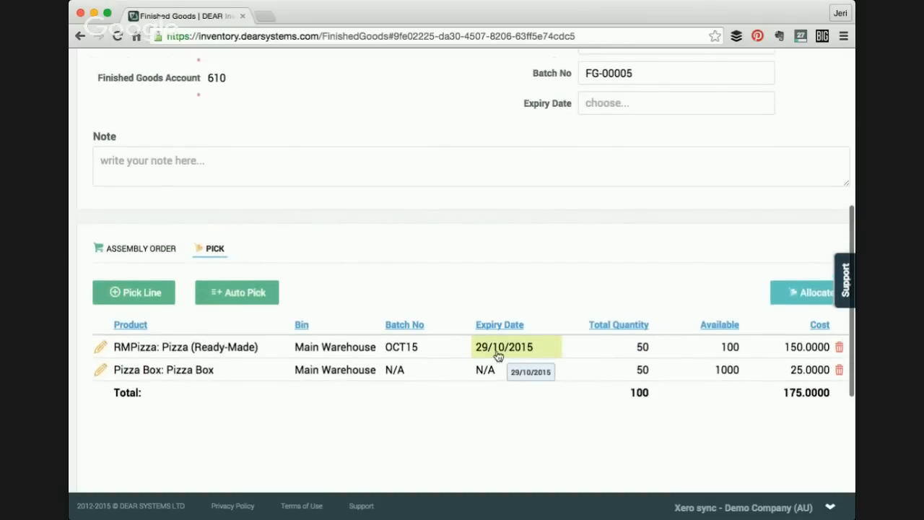
{"action": "scroll", "coordinate": [497, 355], "scroll_direction": "up", "scroll_amount": 3}
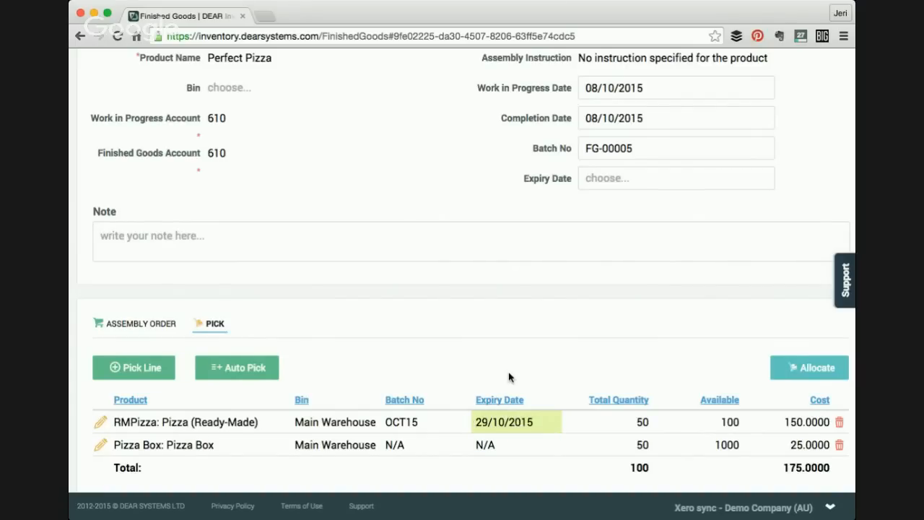
{"action": "scroll", "coordinate": [509, 376], "scroll_direction": "up", "scroll_amount": 1}
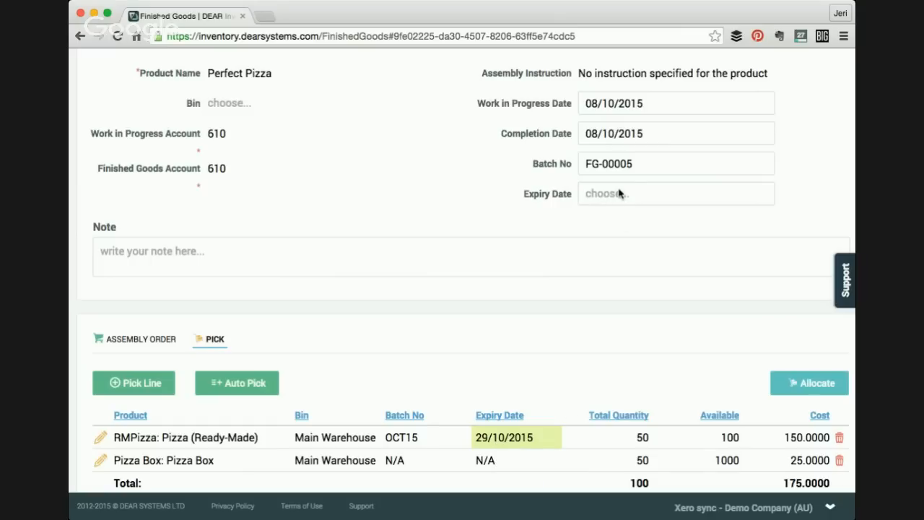
- Set the assembly's expiry date to 15/10/2015
{"action": "triple_click", "coordinate": [624, 165]}
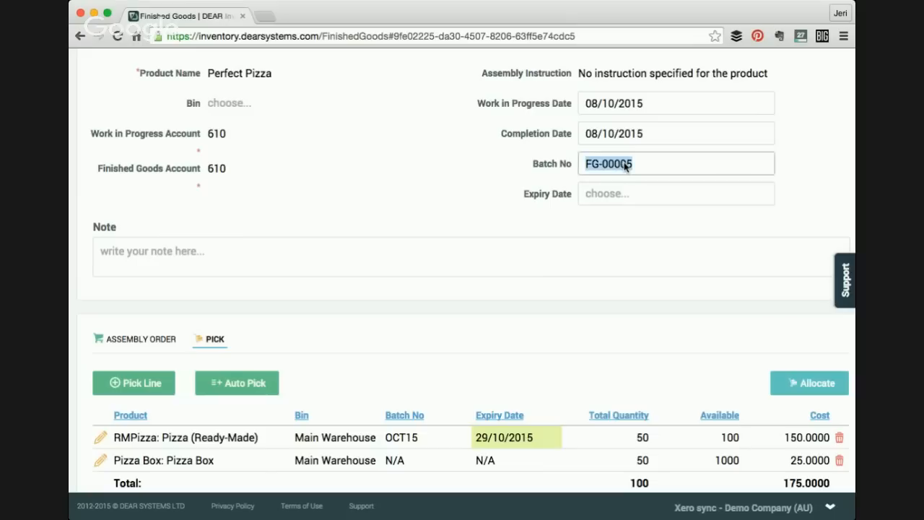
{"action": "left_click", "coordinate": [769, 195]}
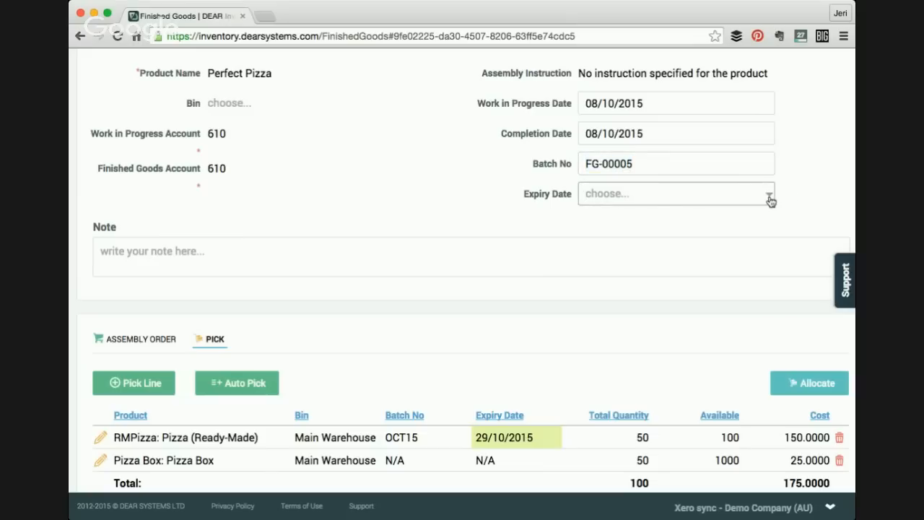
{"action": "left_click", "coordinate": [770, 199]}
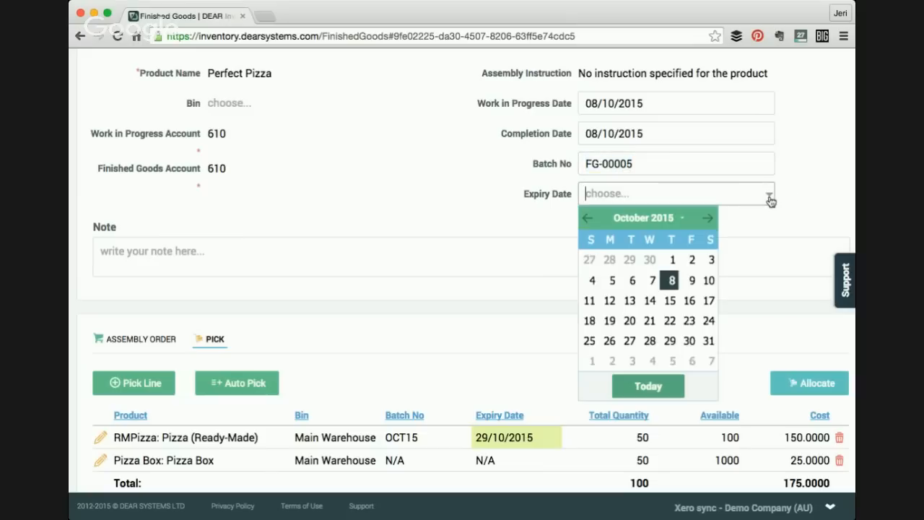
{"action": "left_click", "coordinate": [669, 301]}
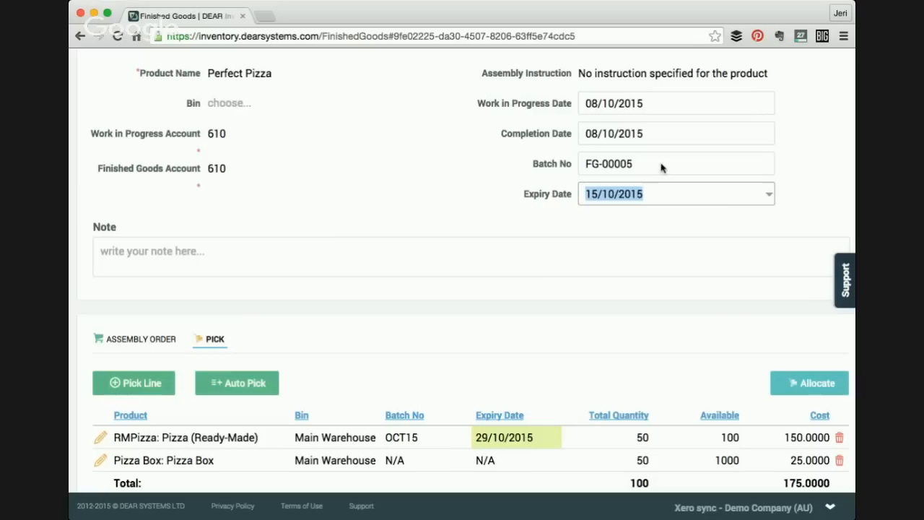
{"action": "left_click", "coordinate": [606, 166]}
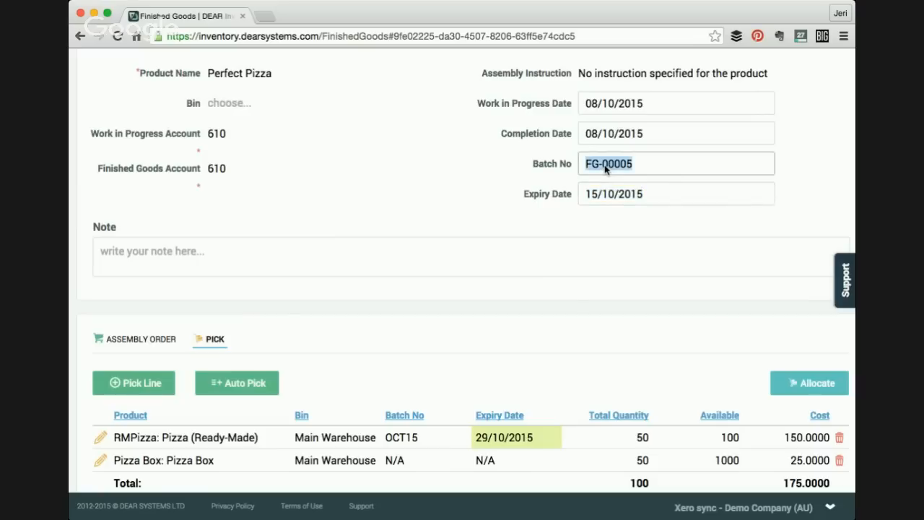
{"action": "scroll", "coordinate": [607, 202], "scroll_direction": "up", "scroll_amount": 2}
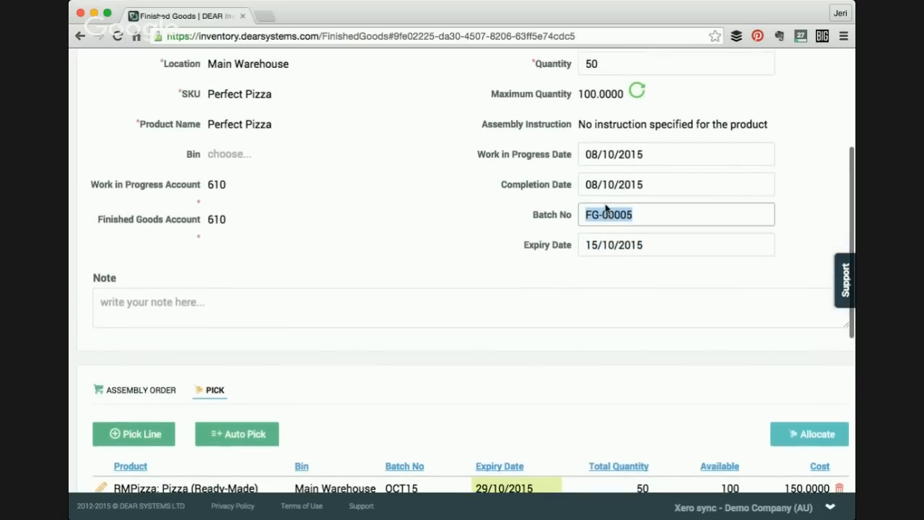
{"action": "scroll", "coordinate": [610, 216], "scroll_direction": "up", "scroll_amount": 4}
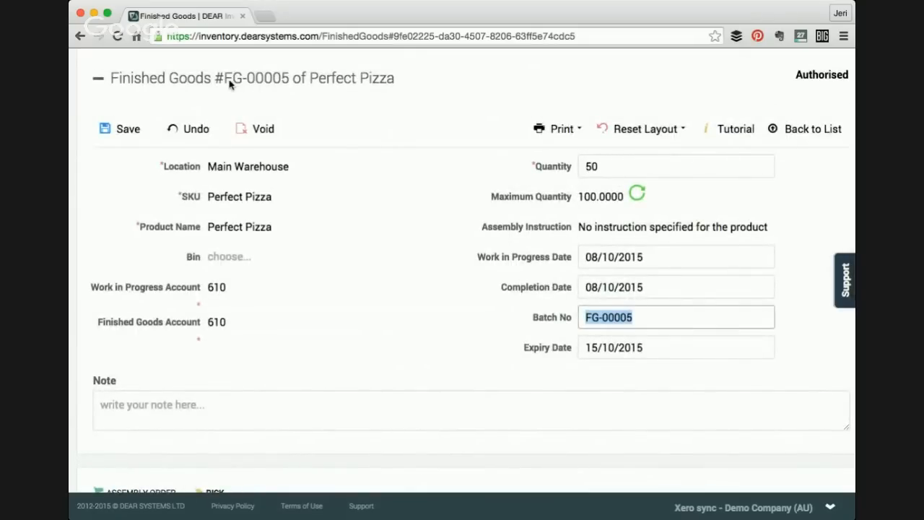
{"action": "scroll", "coordinate": [508, 291], "scroll_direction": "down", "scroll_amount": 1}
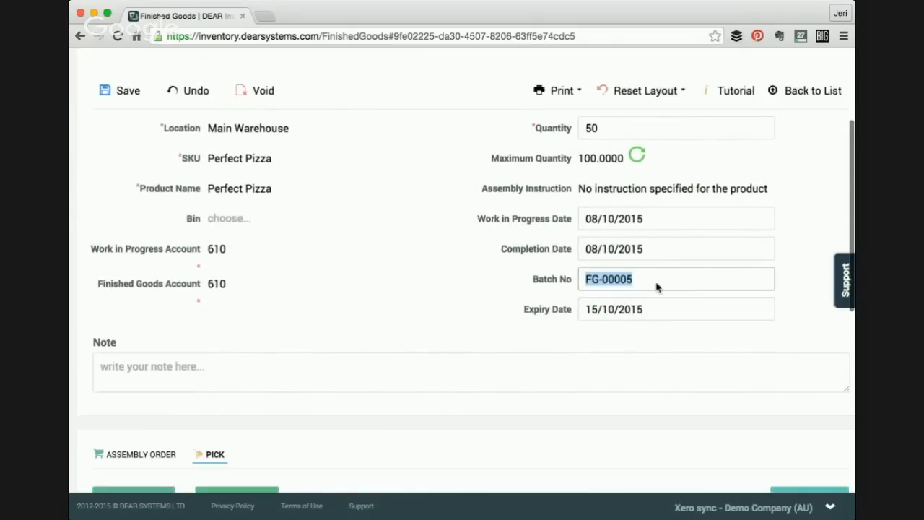
{"action": "left_click", "coordinate": [661, 278]}
{"action": "left_click_drag", "start_coordinate": [661, 278], "coordinate": [563, 279]}
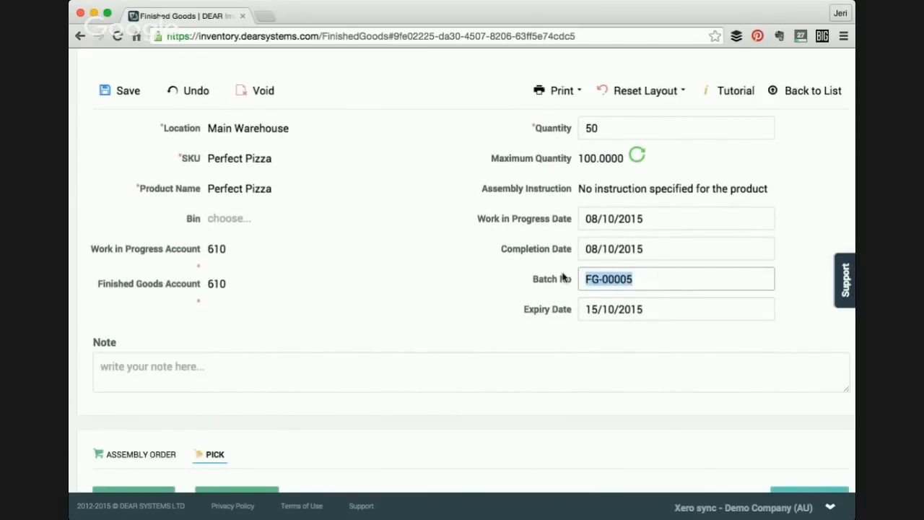
{"action": "type", "text": "201510"}
{"action": "scroll", "coordinate": [468, 231], "scroll_direction": "up", "scroll_amount": 2}
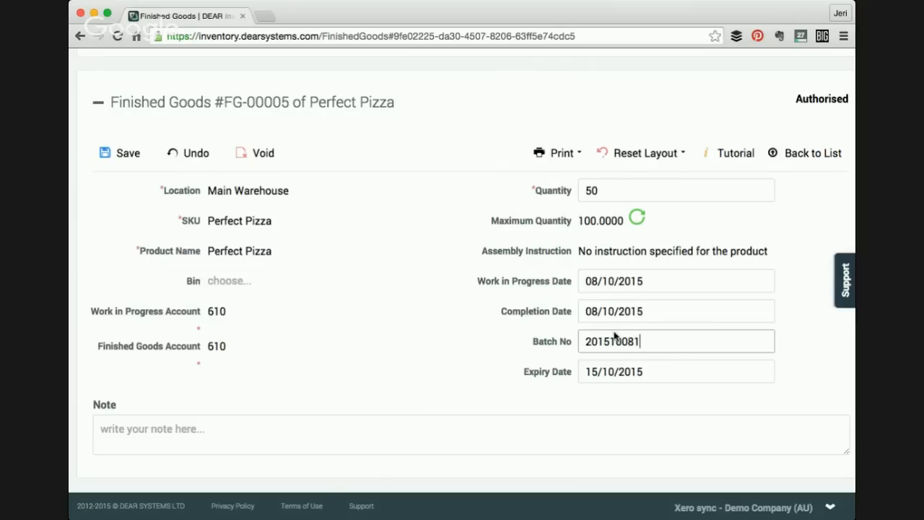
{"action": "scroll", "coordinate": [614, 335], "scroll_direction": "down", "scroll_amount": 1}
{"action": "key", "text": "BackSpace"}
{"action": "type", "text": "00"}
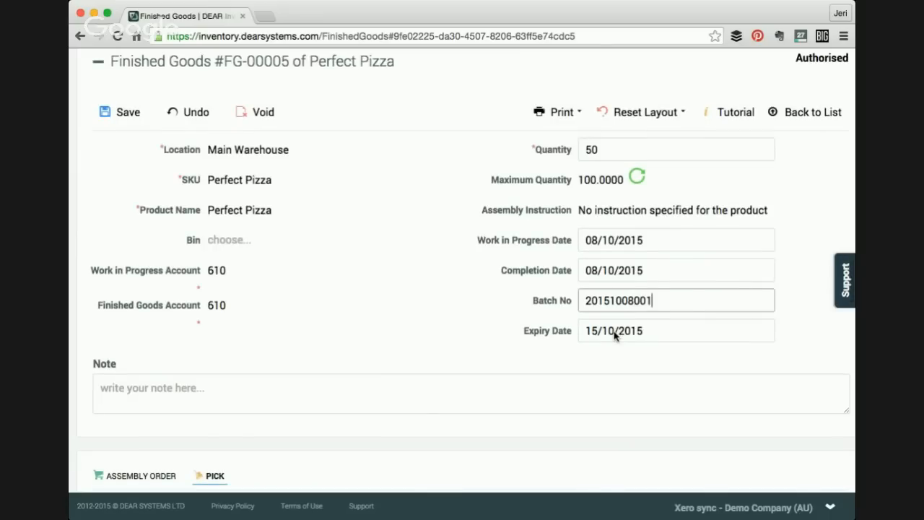
- Allocate the picked components and complete the Perfect Pizza assembly
{"action": "scroll", "coordinate": [652, 324], "scroll_direction": "down", "scroll_amount": 2}
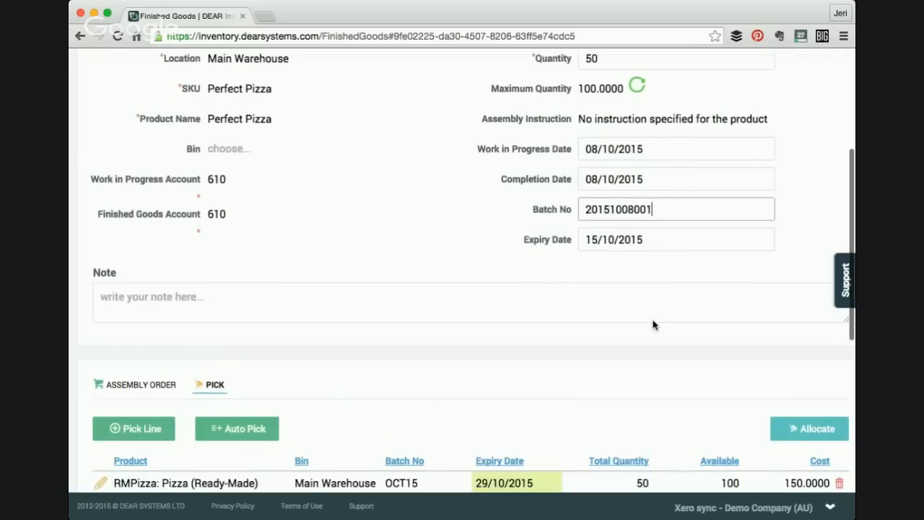
{"action": "scroll", "coordinate": [652, 325], "scroll_direction": "down", "scroll_amount": 3}
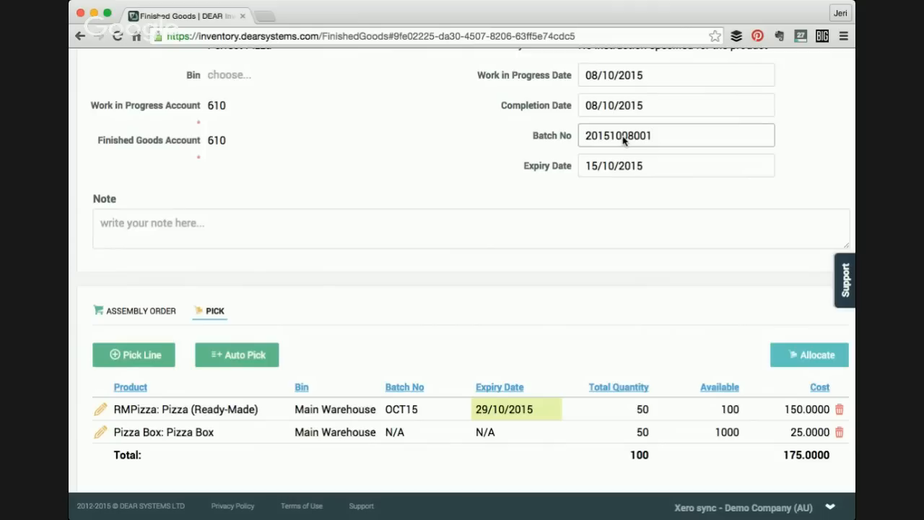
{"action": "scroll", "coordinate": [618, 185], "scroll_direction": "down", "scroll_amount": 1}
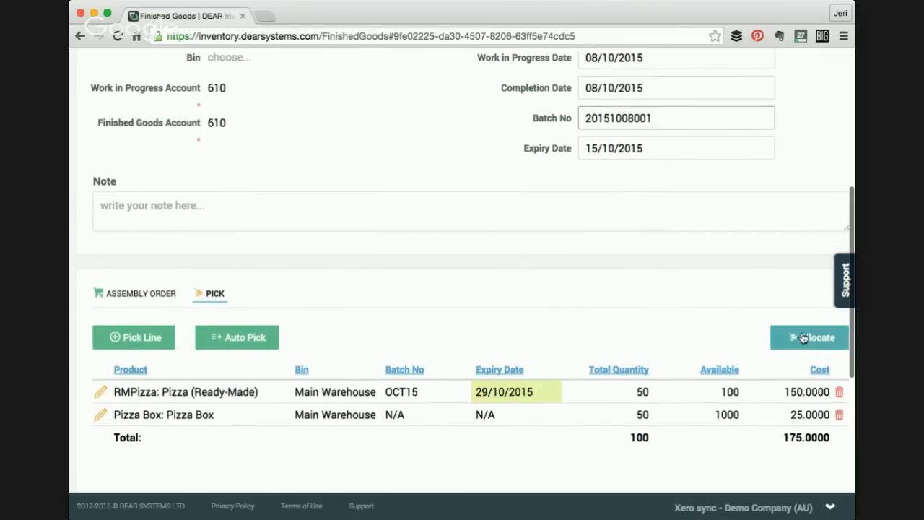
{"action": "left_click", "coordinate": [803, 338]}
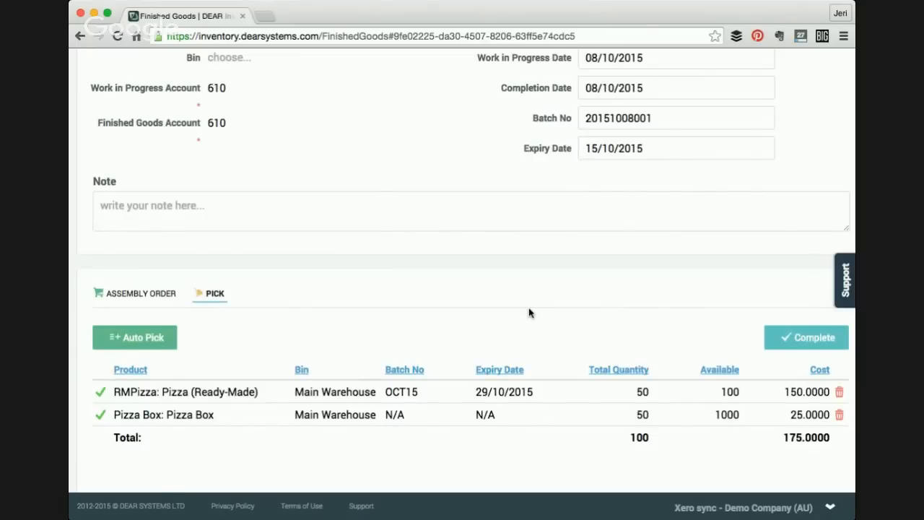
{"action": "left_click", "coordinate": [808, 341]}
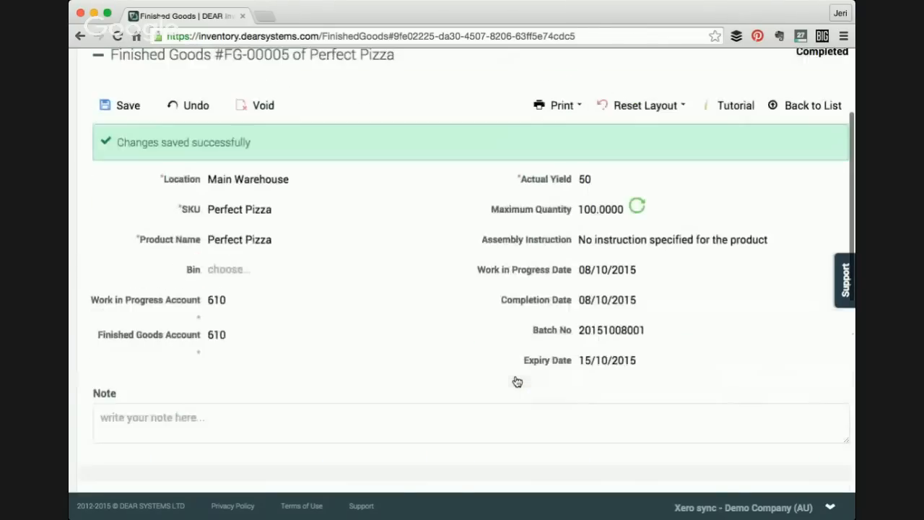
- Open the Product Availability list and browse through the stock lines for all products
{"action": "left_click", "coordinate": [326, 97]}
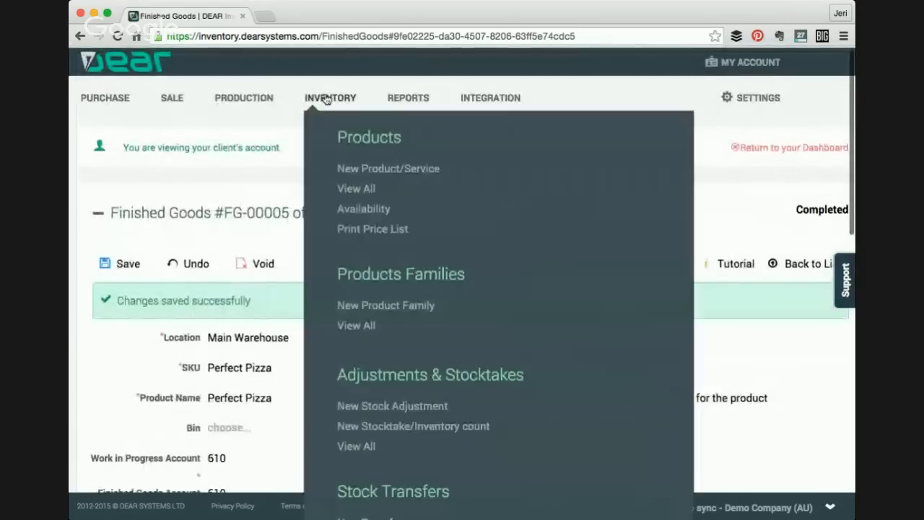
{"action": "left_click", "coordinate": [359, 210]}
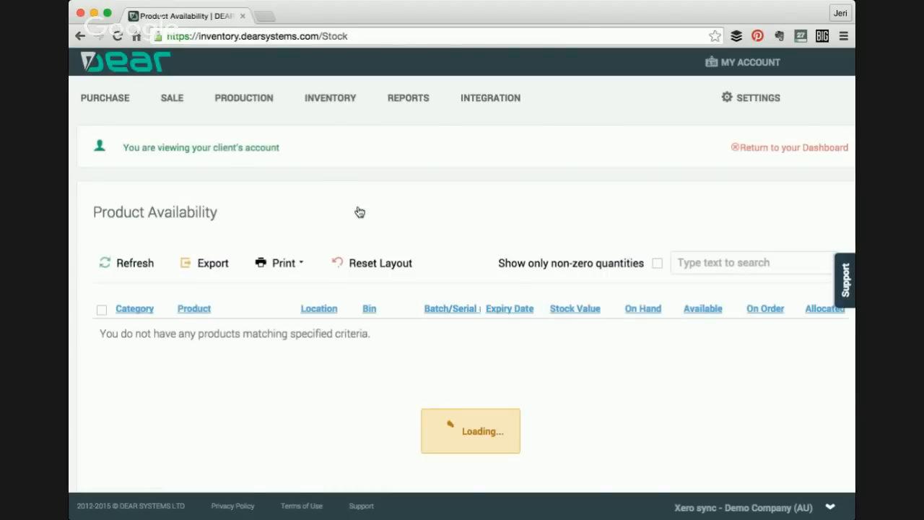
{"action": "scroll", "coordinate": [359, 211], "scroll_direction": "down", "scroll_amount": 5}
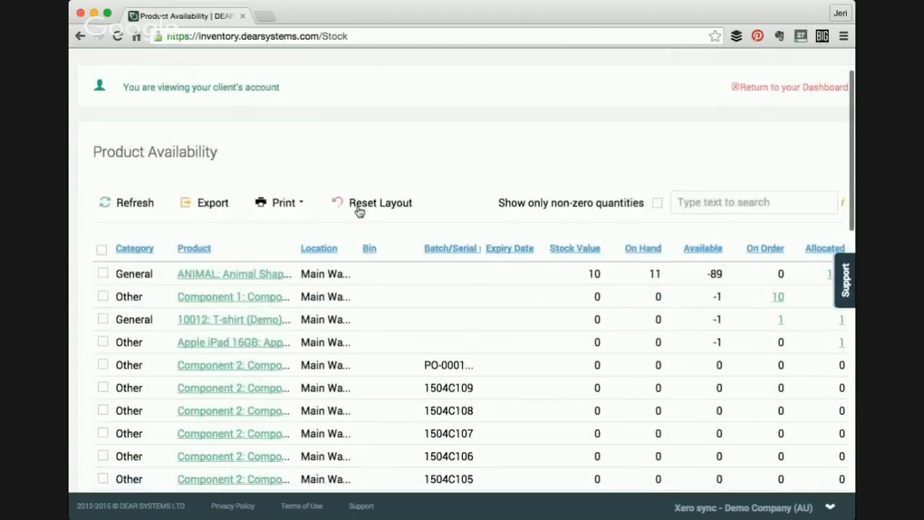
{"action": "scroll", "coordinate": [359, 211], "scroll_direction": "down", "scroll_amount": 10}
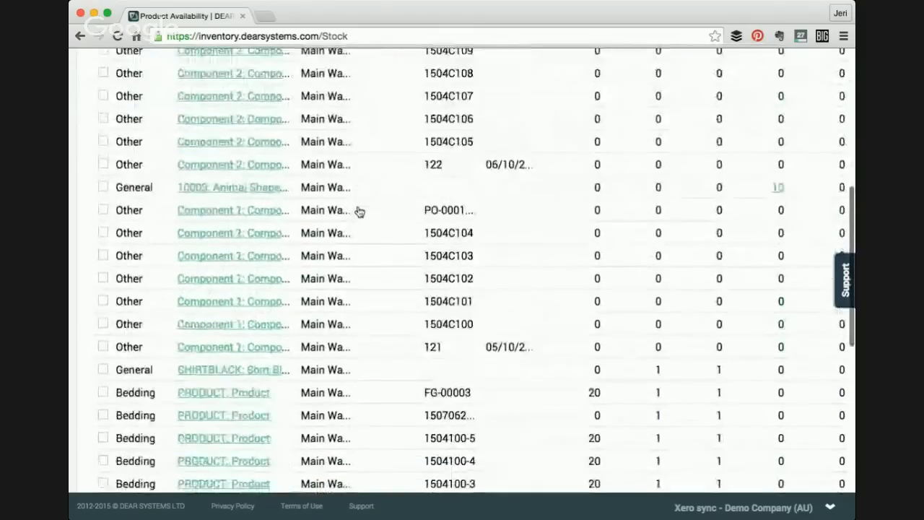
{"action": "scroll", "coordinate": [359, 211], "scroll_direction": "down", "scroll_amount": 4}
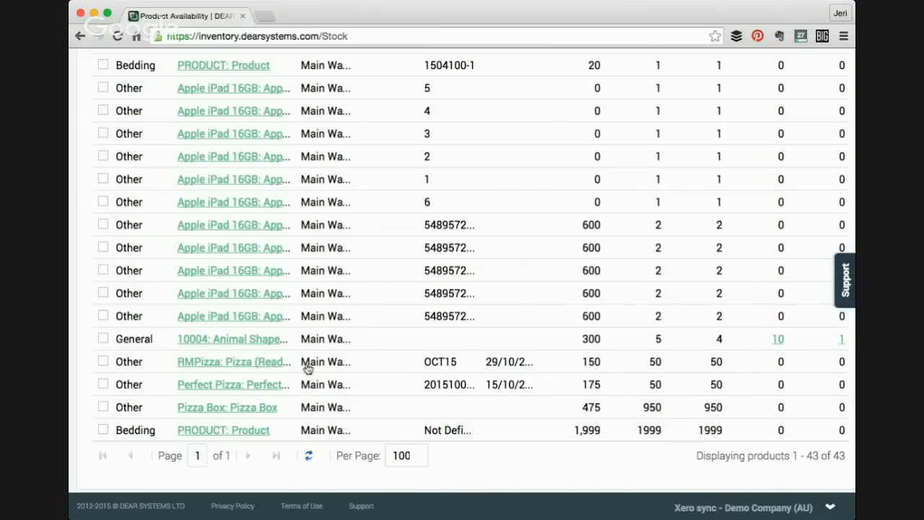
{"action": "scroll", "coordinate": [474, 373], "scroll_direction": "up", "scroll_amount": 1}
{"action": "scroll", "coordinate": [473, 374], "scroll_direction": "up", "scroll_amount": 10}
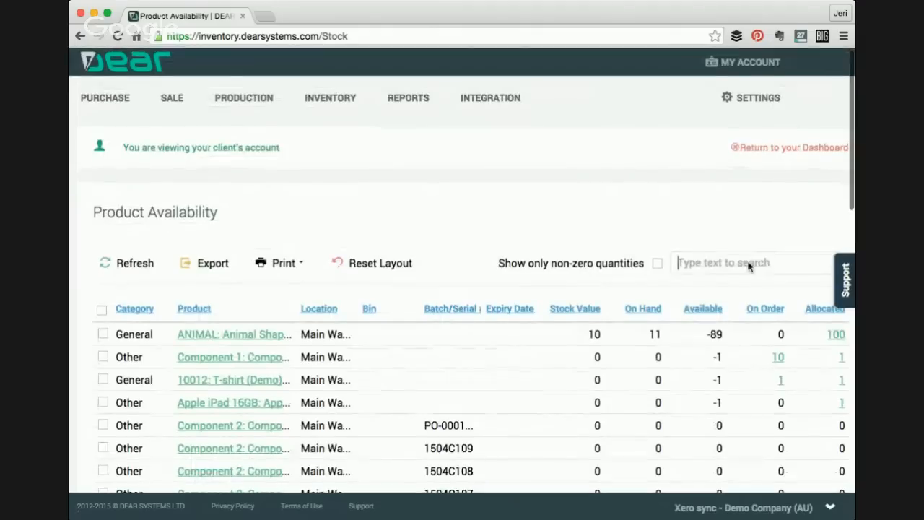
- Search the product availability list for pizza
{"action": "left_click", "coordinate": [747, 264]}
{"action": "type", "text": "pizza"}
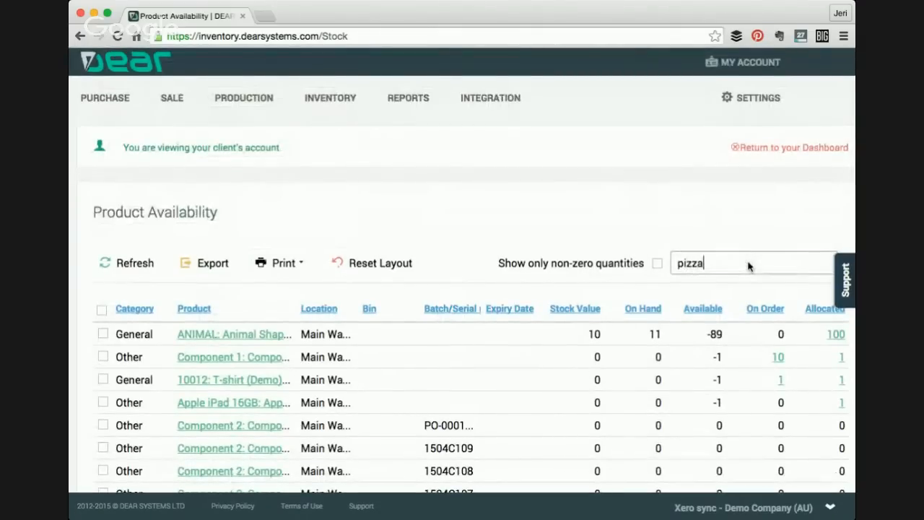
{"action": "key", "text": "Return"}
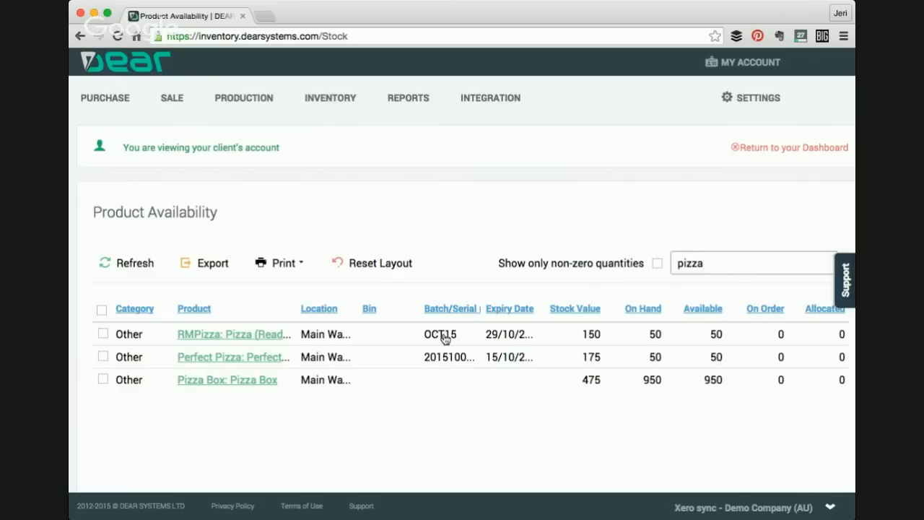
- Open the Lot Expiry report from the inventory reports
{"action": "mouse_move", "coordinate": [413, 106]}
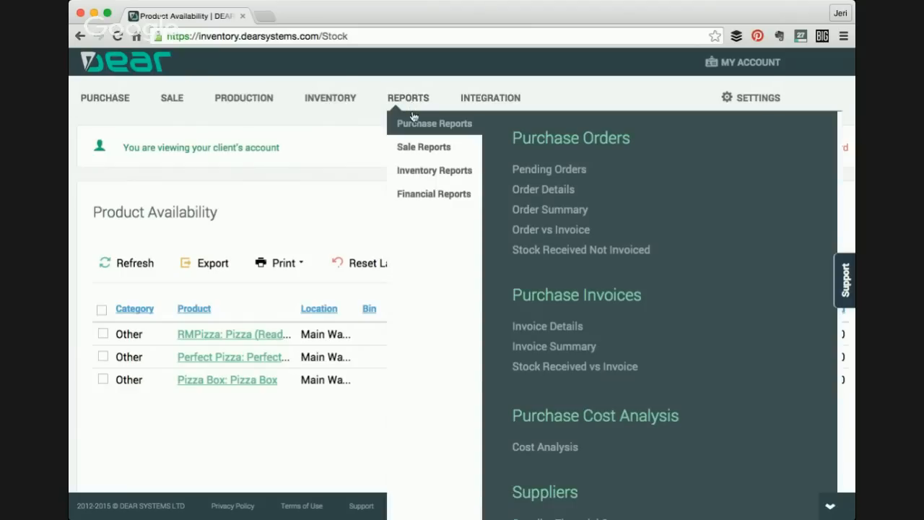
{"action": "mouse_move", "coordinate": [424, 170]}
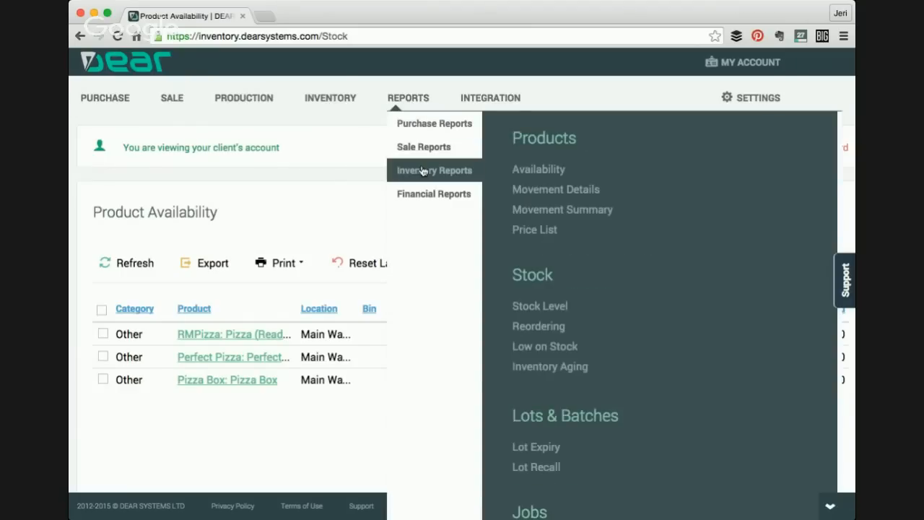
{"action": "scroll", "coordinate": [599, 365], "scroll_direction": "down", "scroll_amount": 2}
{"action": "scroll", "coordinate": [598, 361], "scroll_direction": "down", "scroll_amount": 1}
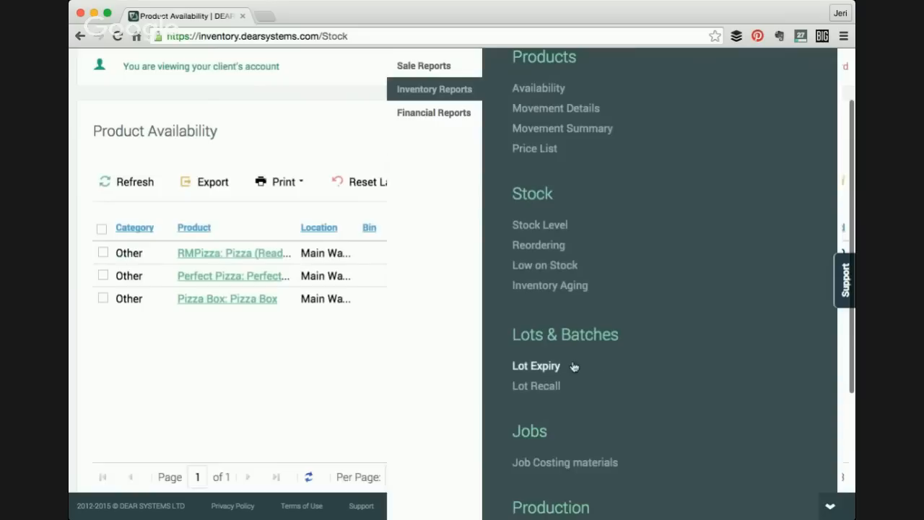
{"action": "left_click", "coordinate": [532, 368]}
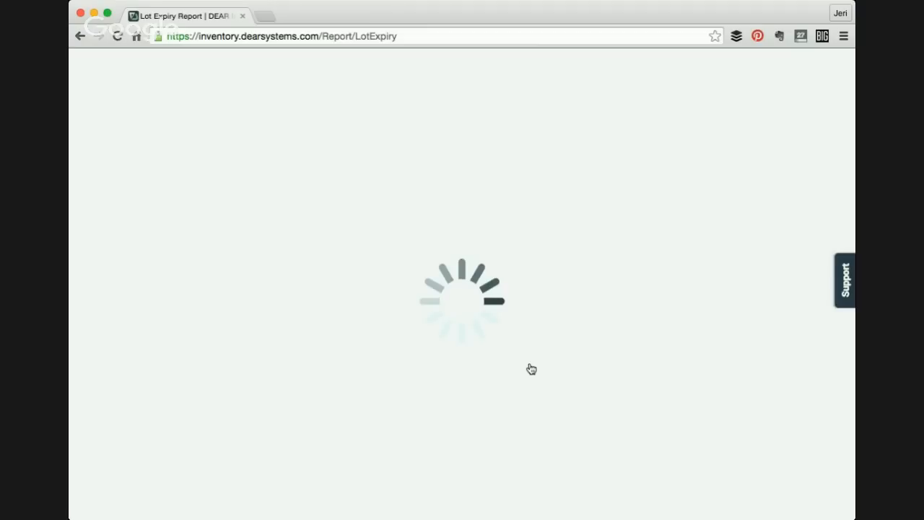
- Set the lot expiry cutoff date to 29/10/2015 and update the Lot Expiry report
{"action": "scroll", "coordinate": [529, 368], "scroll_direction": "down", "scroll_amount": 1}
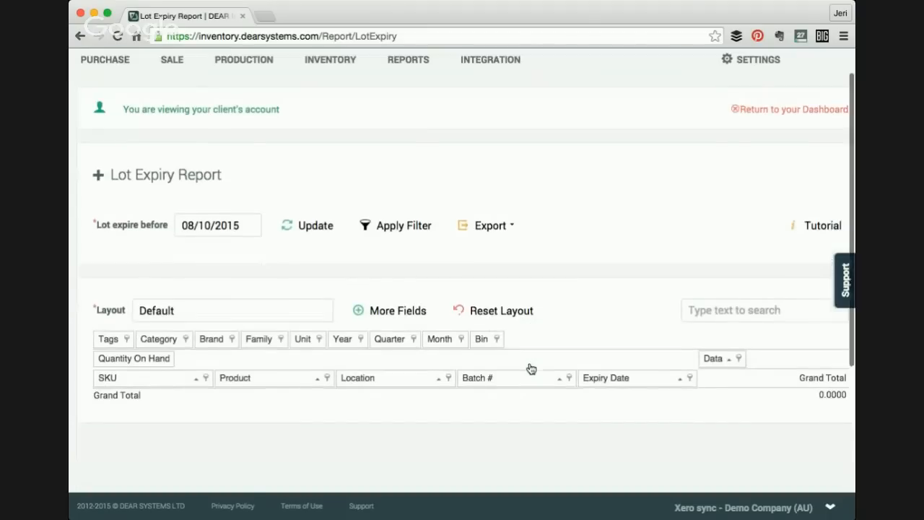
{"action": "left_click", "coordinate": [310, 230]}
{"action": "scroll", "coordinate": [332, 274], "scroll_direction": "down", "scroll_amount": 1}
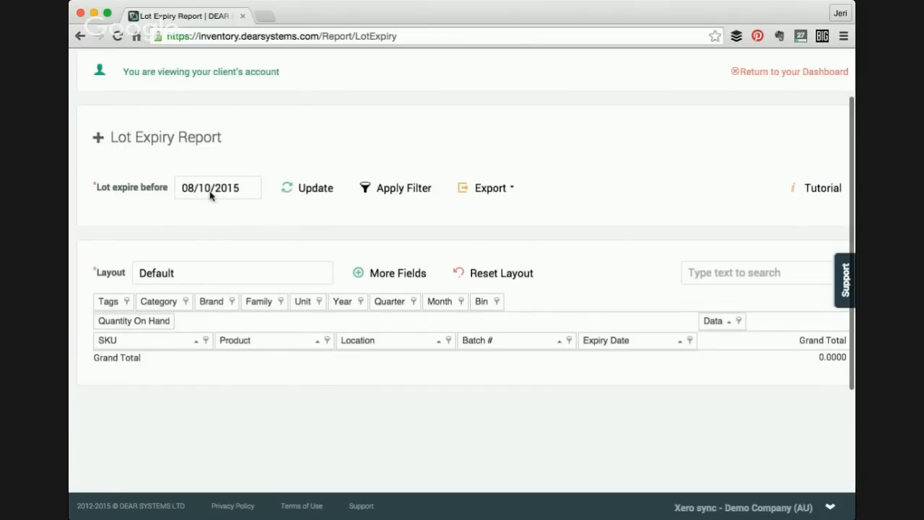
{"action": "left_click", "coordinate": [249, 192]}
{"action": "left_click", "coordinate": [258, 194]}
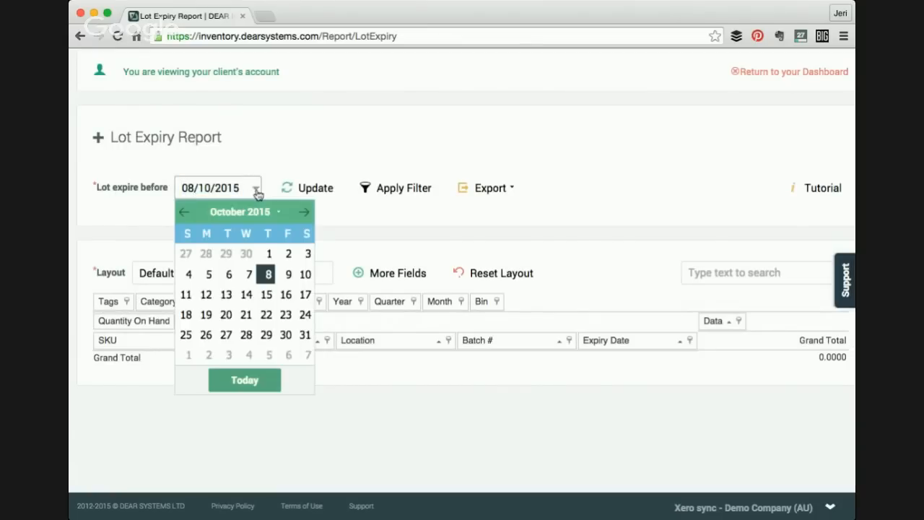
{"action": "left_click", "coordinate": [267, 337]}
{"action": "left_click", "coordinate": [311, 205]}
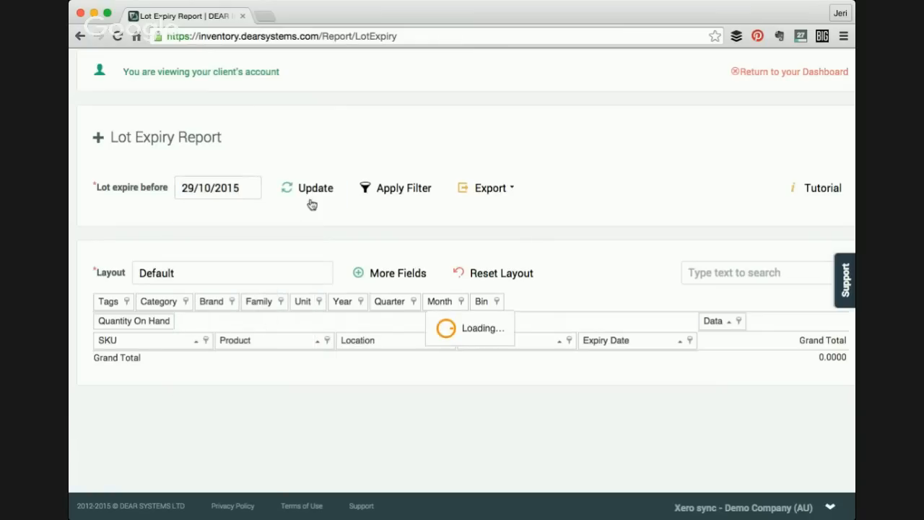
{"action": "scroll", "coordinate": [334, 293], "scroll_direction": "down", "scroll_amount": 1}
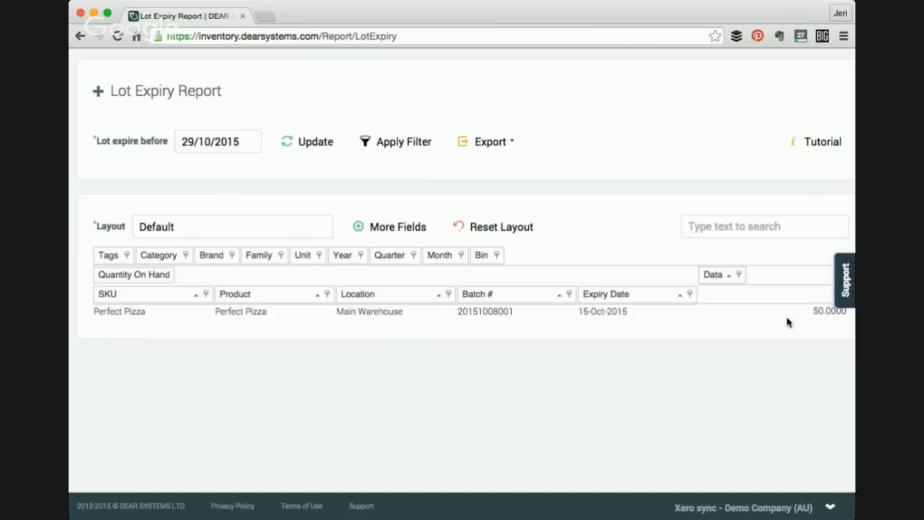
- Open the Batch/Lot Recall page from the inventory reports
{"action": "scroll", "coordinate": [787, 323], "scroll_direction": "up", "scroll_amount": 2}
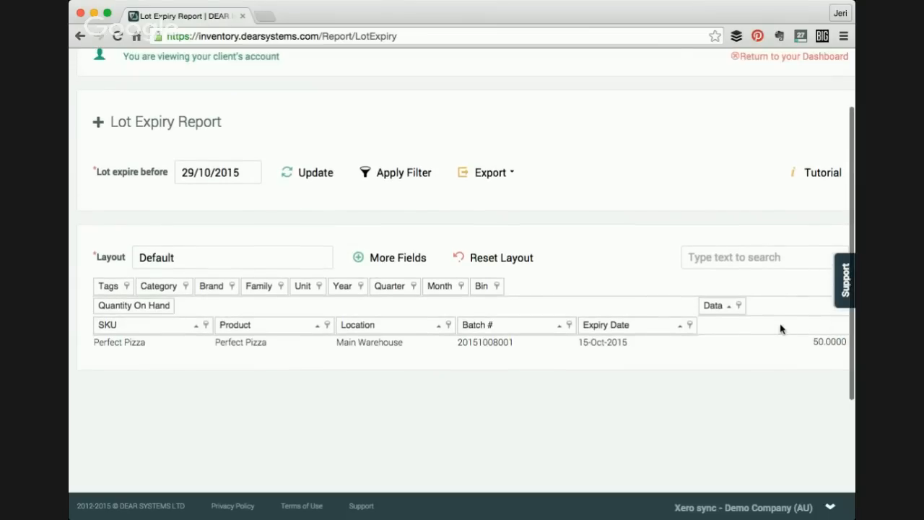
{"action": "scroll", "coordinate": [802, 364], "scroll_direction": "up", "scroll_amount": 1}
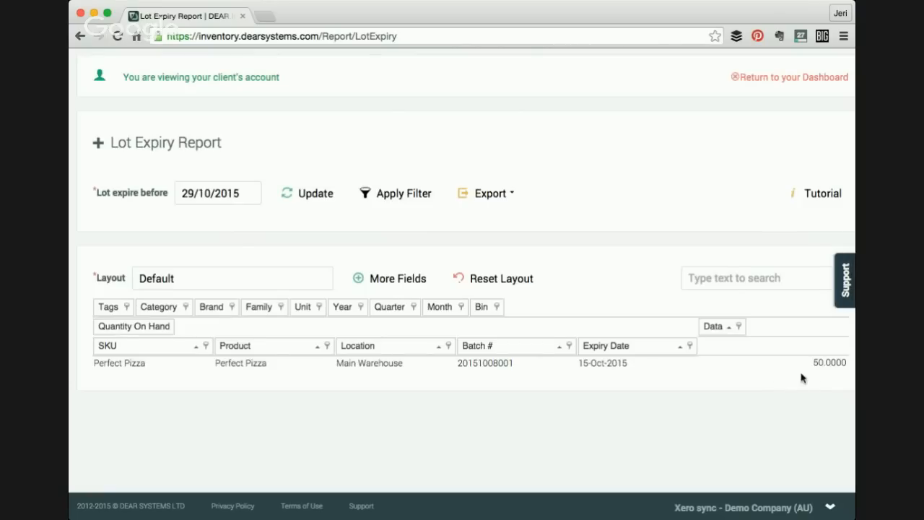
{"action": "scroll", "coordinate": [814, 377], "scroll_direction": "down", "scroll_amount": 1}
{"action": "scroll", "coordinate": [644, 332], "scroll_direction": "up", "scroll_amount": 2}
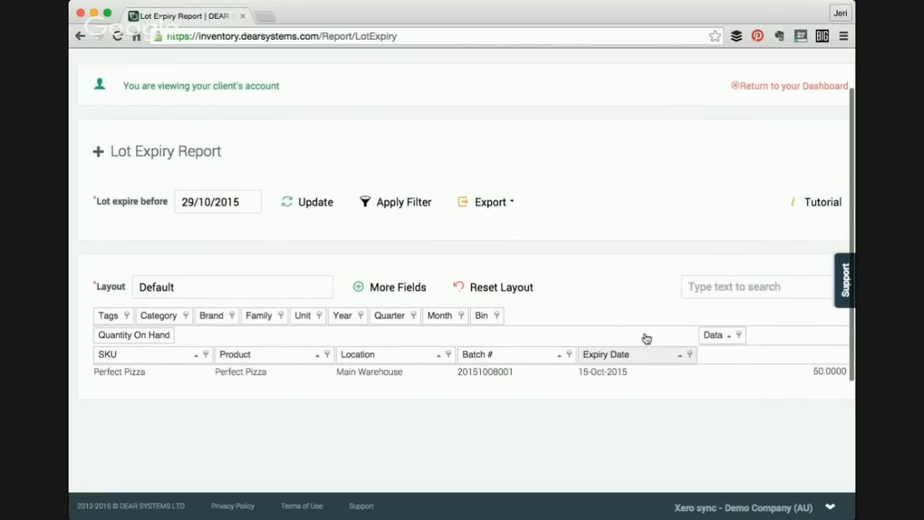
{"action": "scroll", "coordinate": [583, 290], "scroll_direction": "up", "scroll_amount": 2}
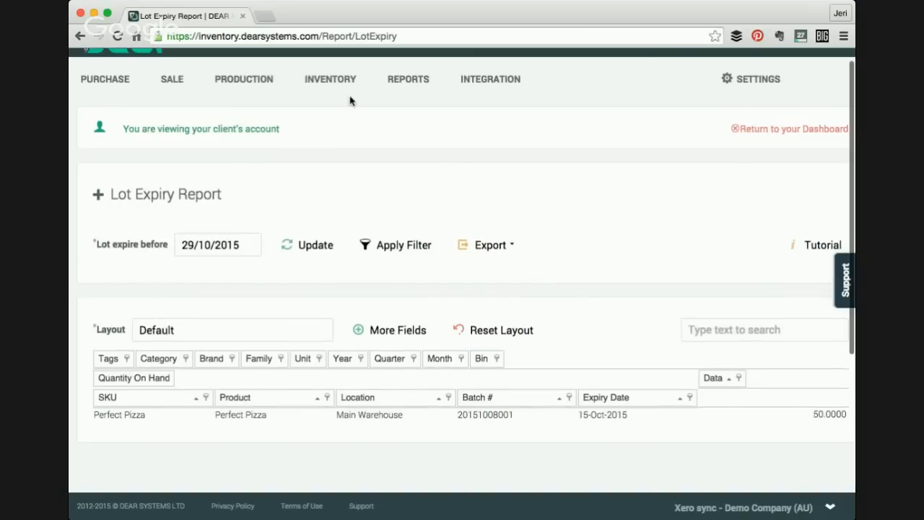
{"action": "left_click", "coordinate": [329, 79]}
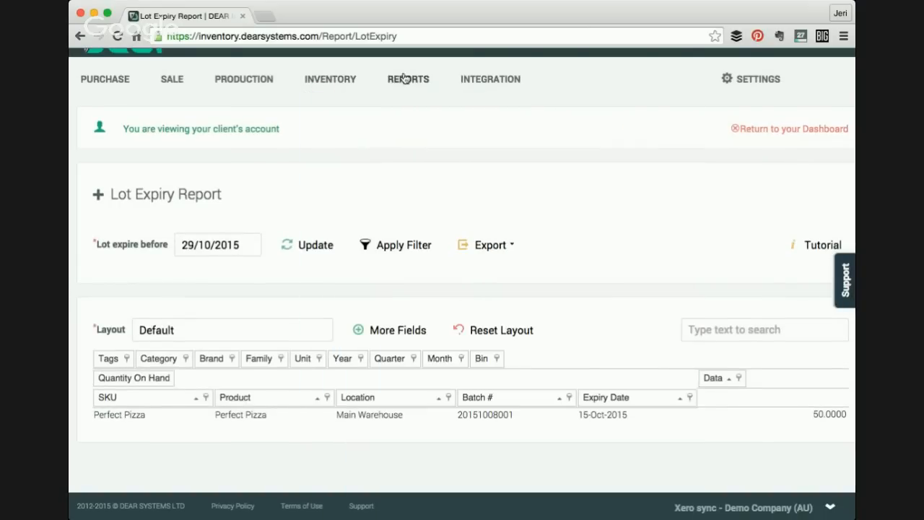
{"action": "left_click", "coordinate": [403, 82]}
{"action": "left_click", "coordinate": [426, 152]}
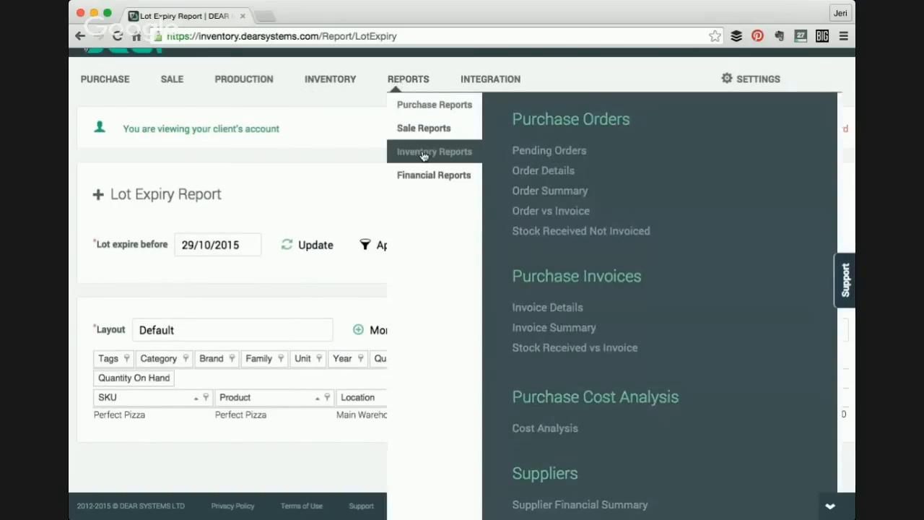
{"action": "scroll", "coordinate": [552, 314], "scroll_direction": "down", "scroll_amount": 4}
{"action": "left_click", "coordinate": [533, 384]}
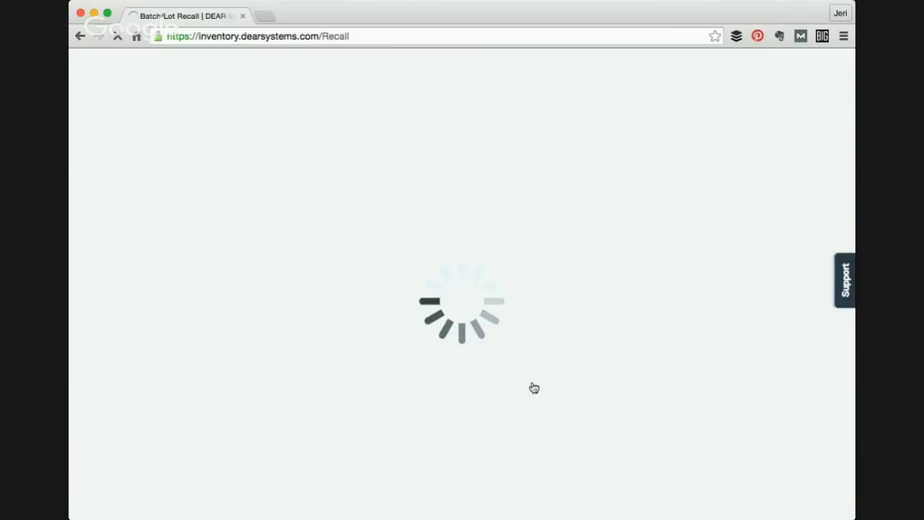
- Show the batch/lot recall for product RMPizza: Pizza (Ready-Made), batch OCT15
{"action": "scroll", "coordinate": [531, 354], "scroll_direction": "down", "scroll_amount": 3}
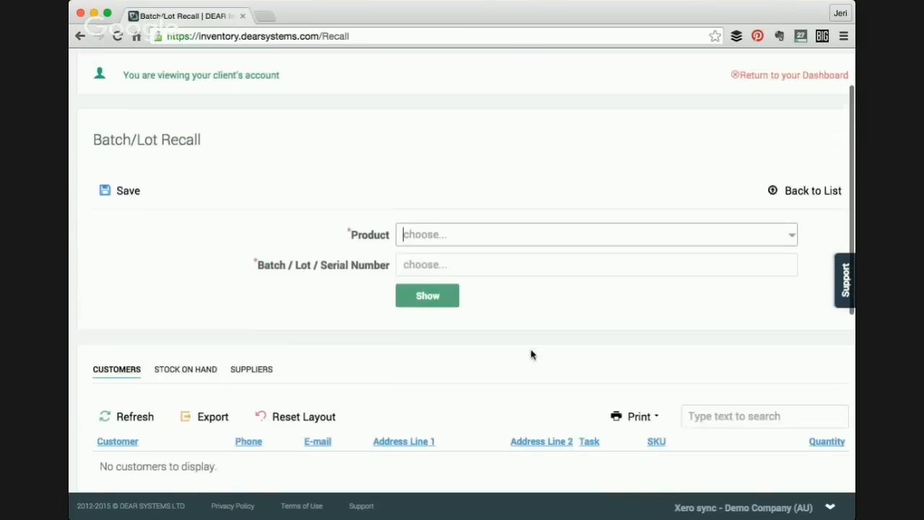
{"action": "left_click", "coordinate": [792, 210]}
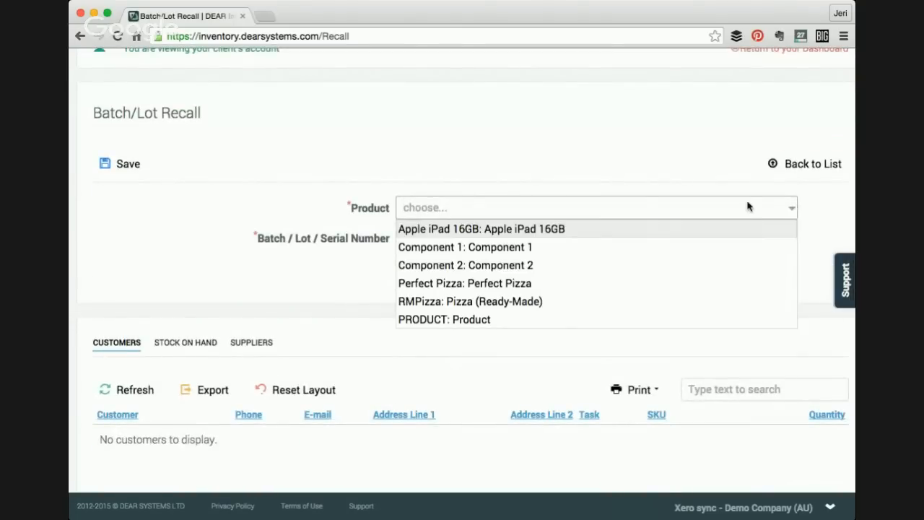
{"action": "left_click", "coordinate": [450, 301]}
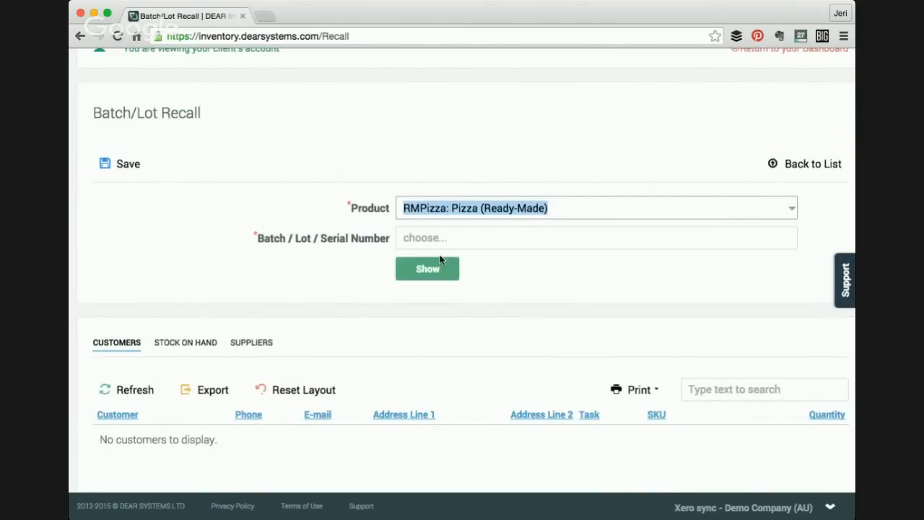
{"action": "left_click", "coordinate": [499, 239]}
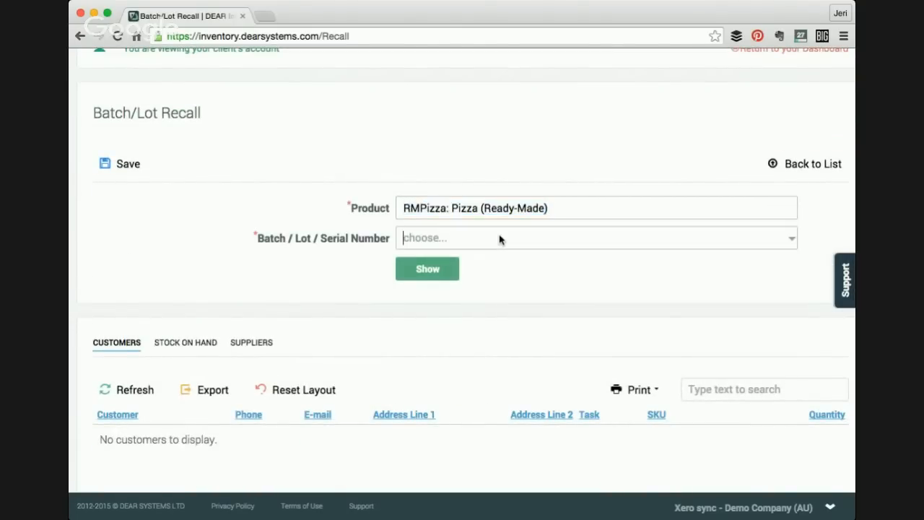
{"action": "left_click", "coordinate": [792, 239]}
{"action": "left_click", "coordinate": [659, 264]}
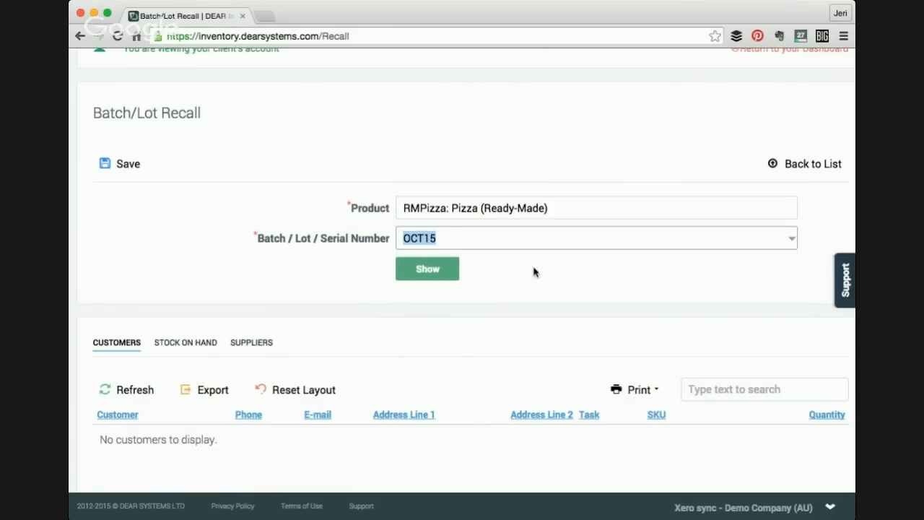
{"action": "left_click", "coordinate": [438, 270]}
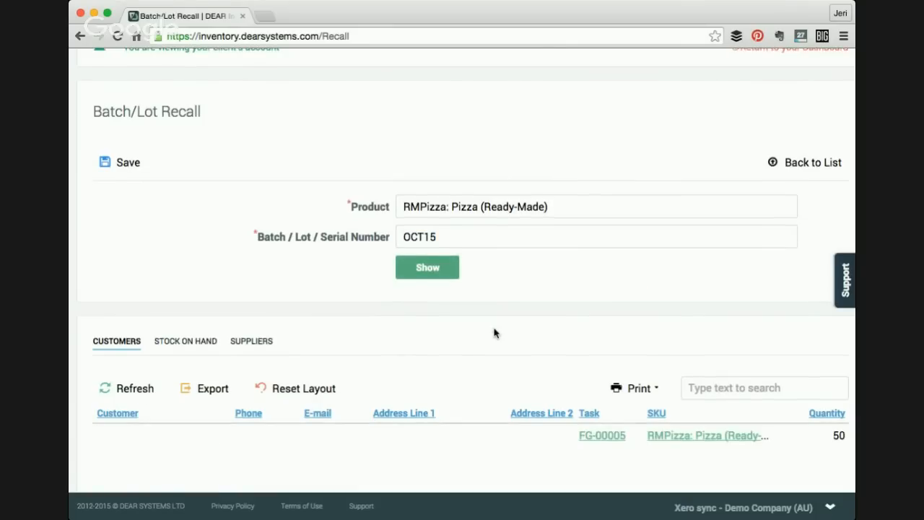
- Review the stock on hand and suppliers tabs of the OCT15 batch recall
{"action": "scroll", "coordinate": [494, 333], "scroll_direction": "down", "scroll_amount": 4}
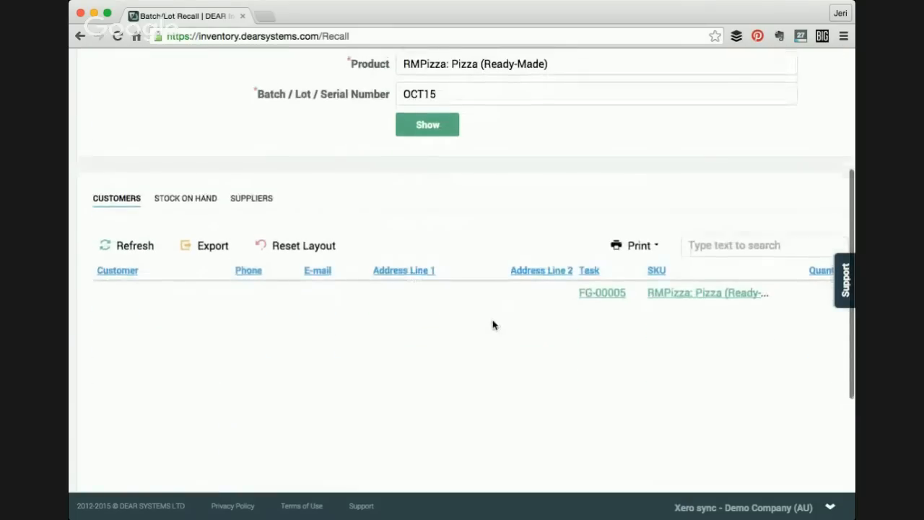
{"action": "scroll", "coordinate": [495, 328], "scroll_direction": "up", "scroll_amount": 2}
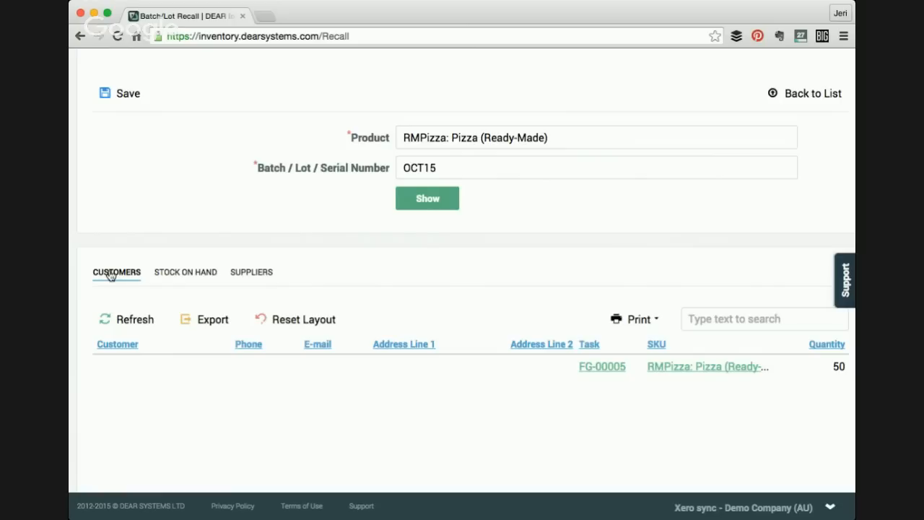
{"action": "left_click", "coordinate": [167, 278]}
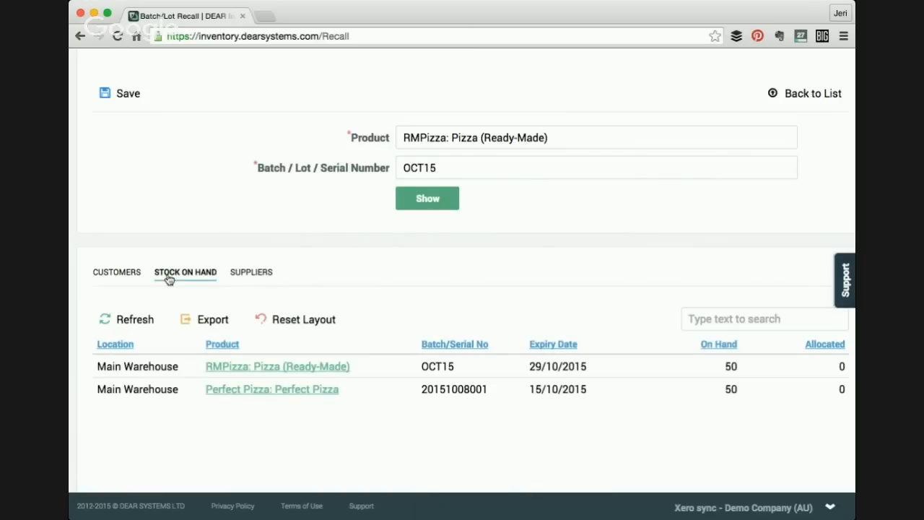
{"action": "left_click", "coordinate": [254, 274]}
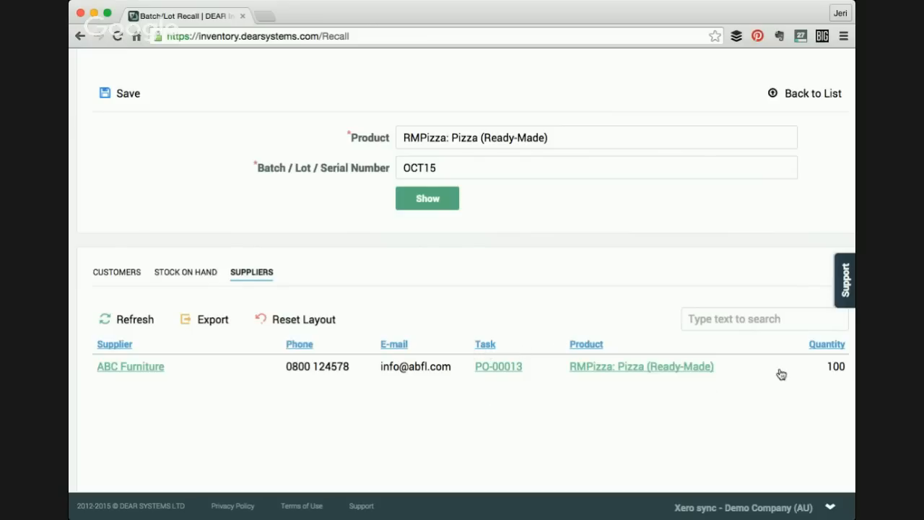
{"action": "left_click", "coordinate": [193, 271]}
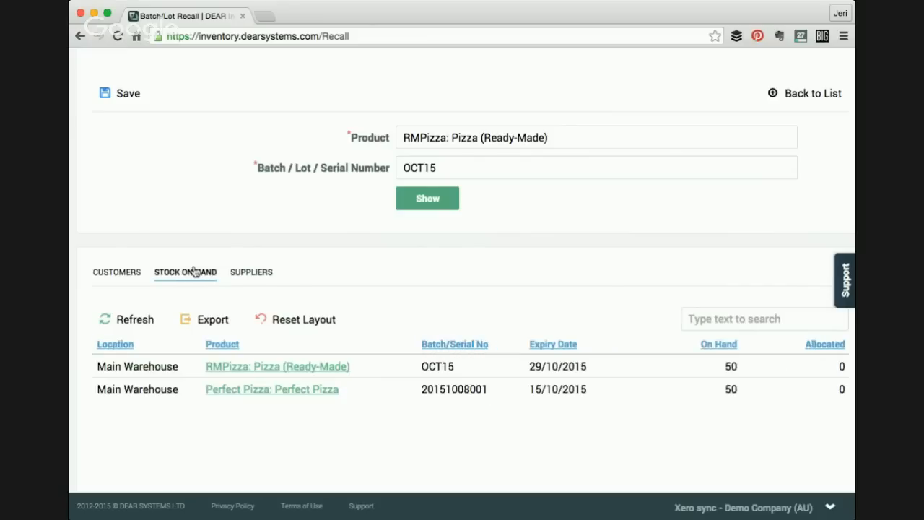
{"action": "scroll", "coordinate": [244, 373], "scroll_direction": "down", "scroll_amount": 2}
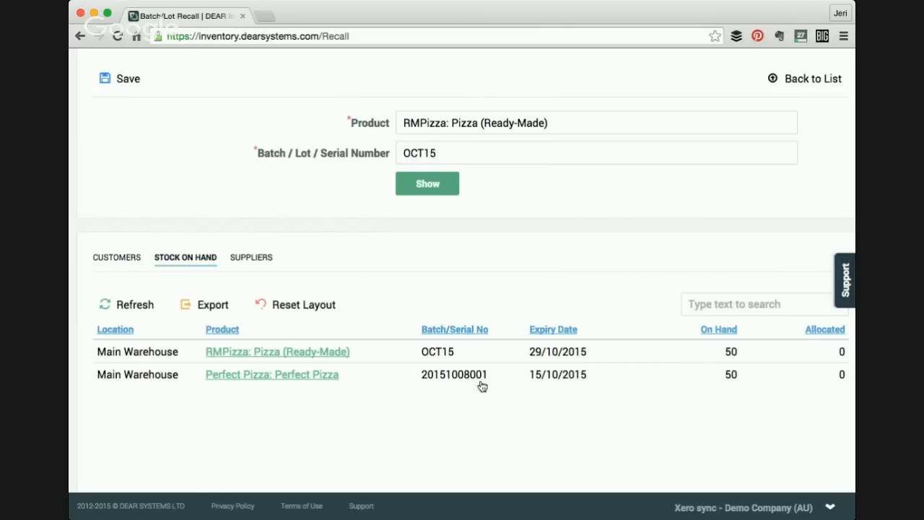
- Review the customers tab of the batch recall results and return to the dashboard
{"action": "left_click", "coordinate": [124, 259]}
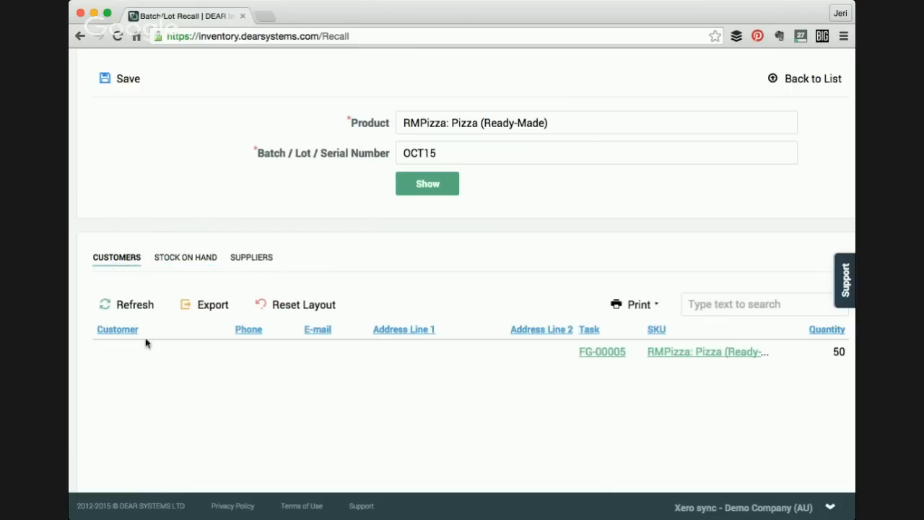
{"action": "scroll", "coordinate": [238, 414], "scroll_direction": "down", "scroll_amount": 1}
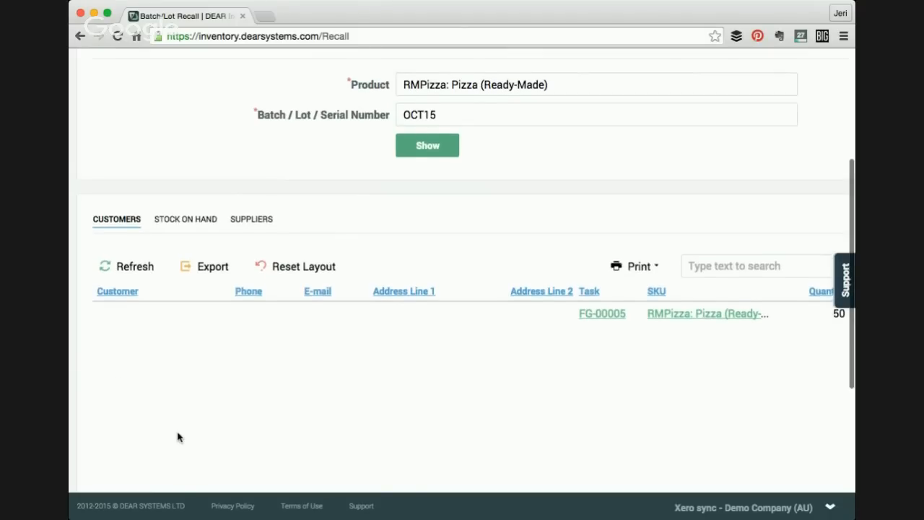
{"action": "scroll", "coordinate": [179, 436], "scroll_direction": "up", "scroll_amount": 1}
{"action": "scroll", "coordinate": [178, 436], "scroll_direction": "up", "scroll_amount": 1}
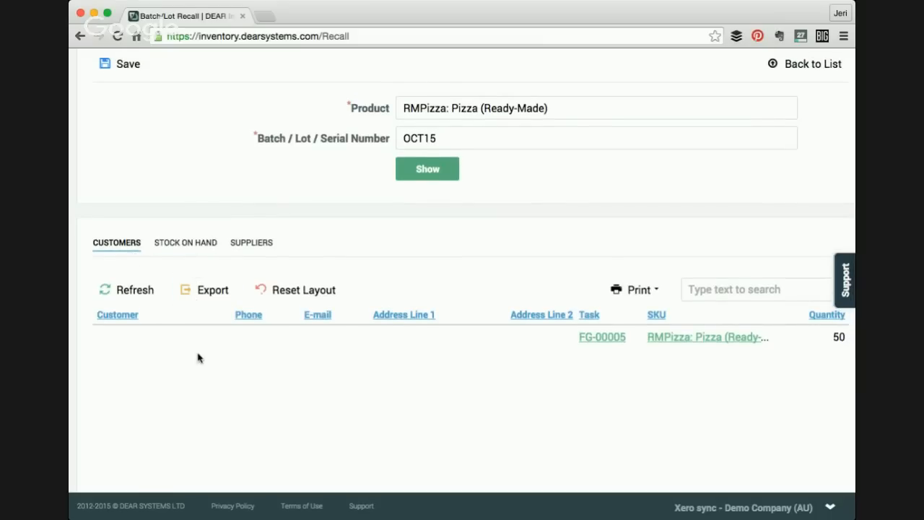
{"action": "scroll", "coordinate": [198, 357], "scroll_direction": "down", "scroll_amount": 1}
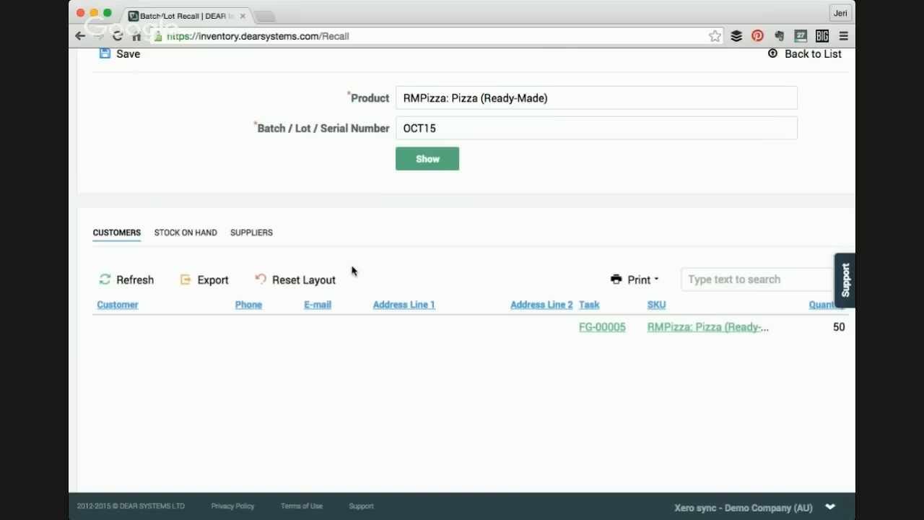
{"action": "scroll", "coordinate": [353, 271], "scroll_direction": "down", "scroll_amount": 1}
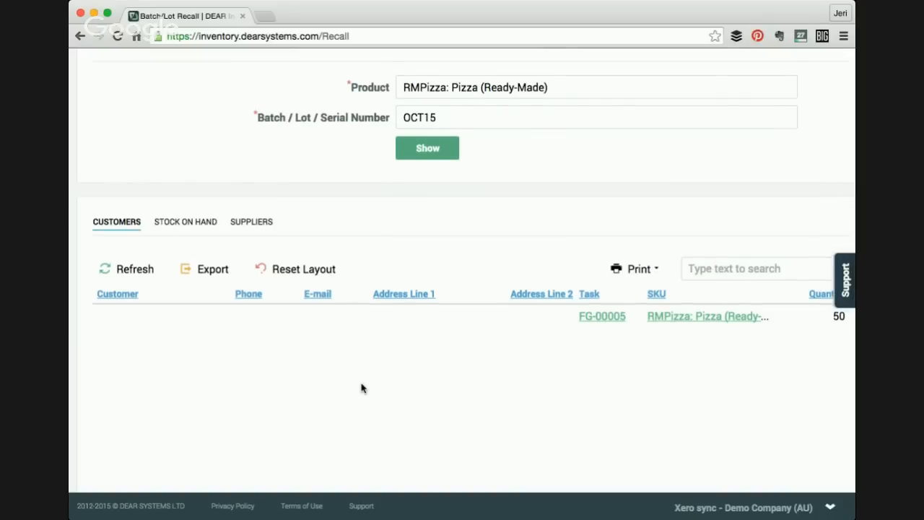
{"action": "scroll", "coordinate": [361, 393], "scroll_direction": "up", "scroll_amount": 5}
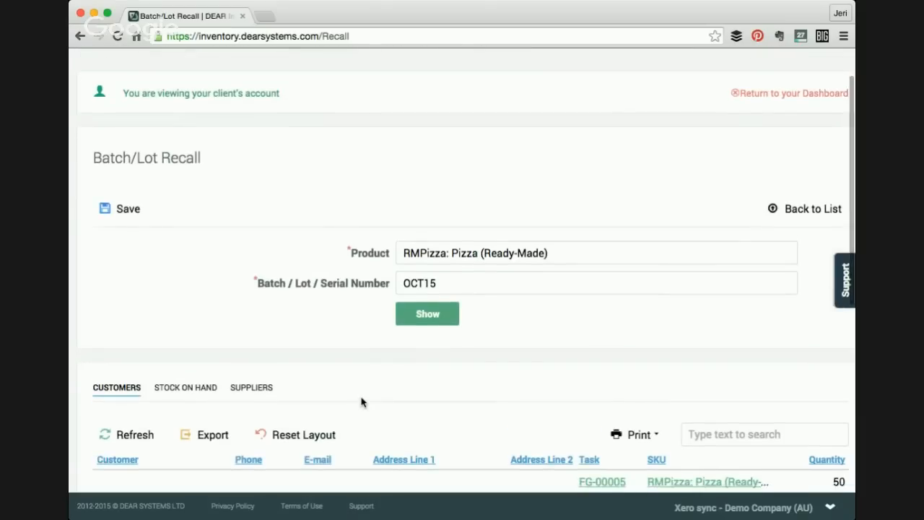
{"action": "scroll", "coordinate": [362, 406], "scroll_direction": "up", "scroll_amount": 2}
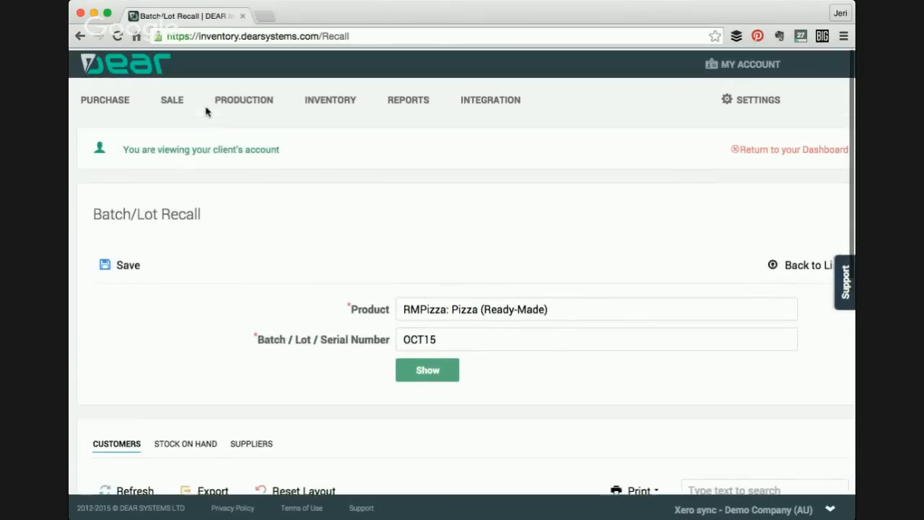
{"action": "left_click", "coordinate": [136, 74]}
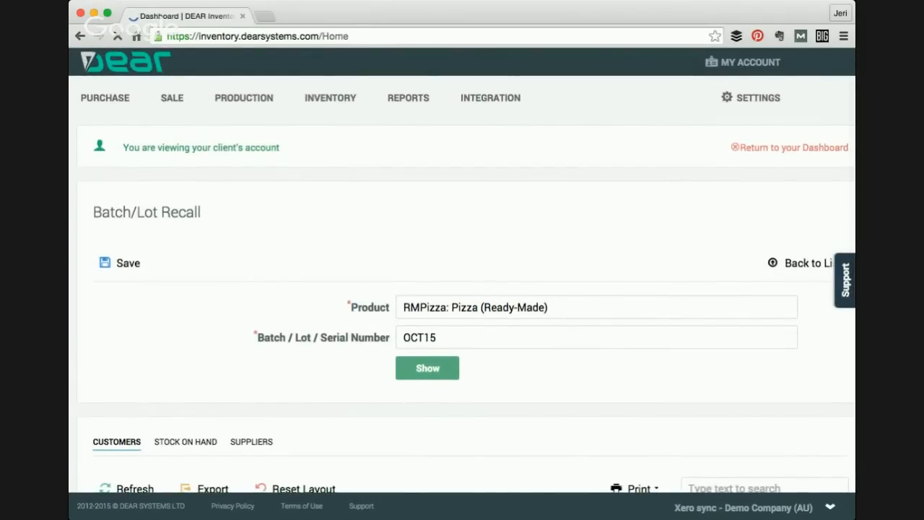